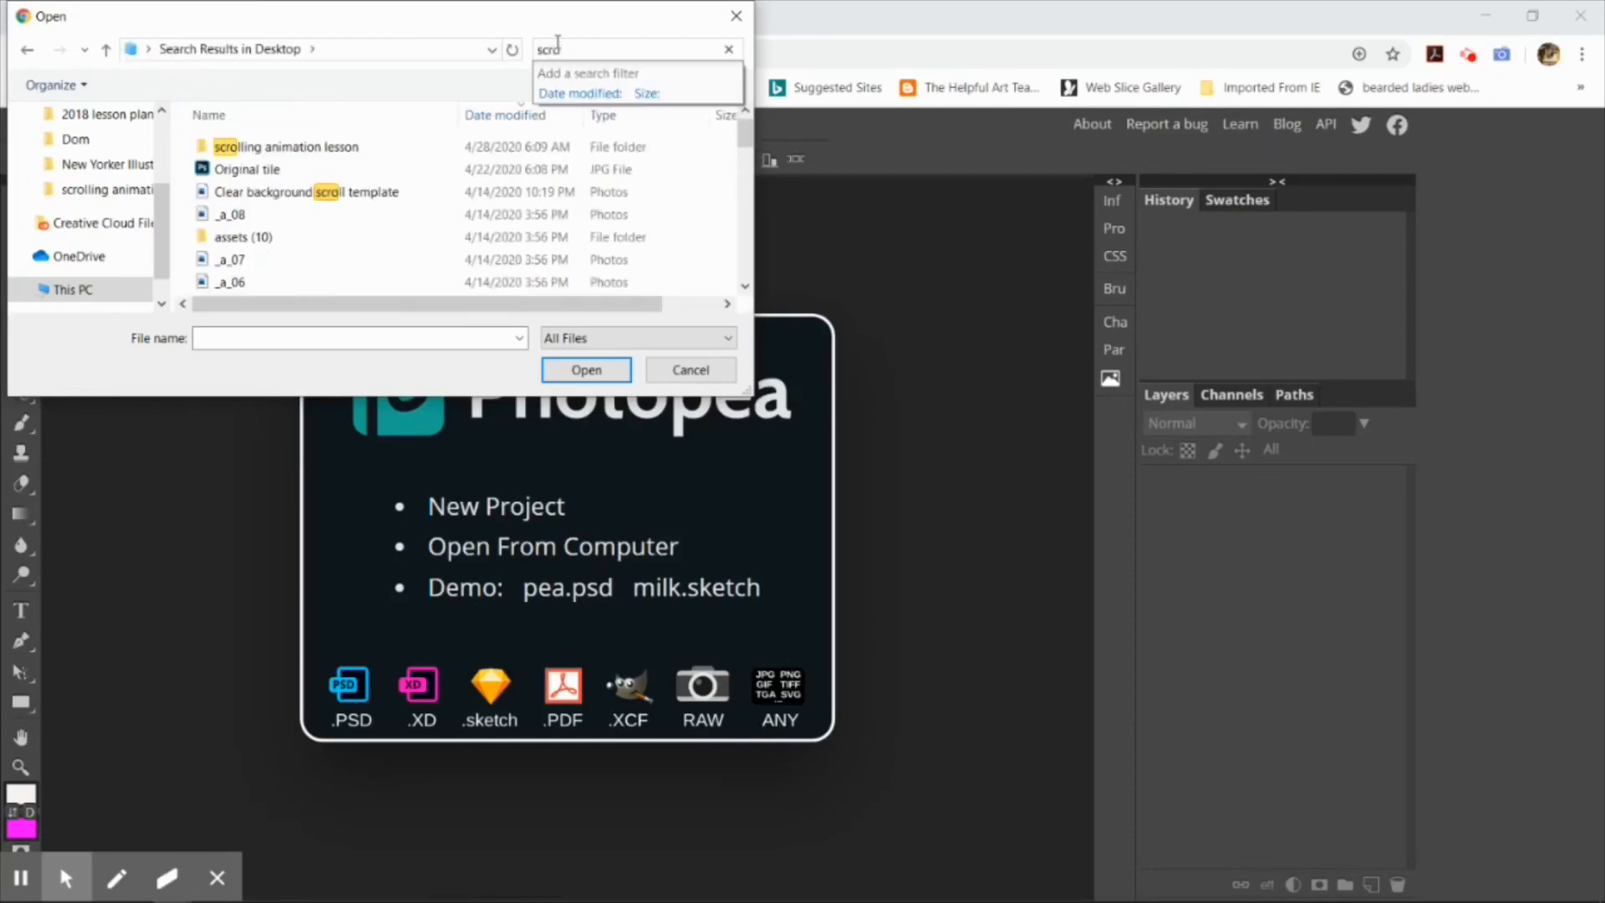
# Open the "Clear background scroll template" and "Original tile" images as separate documents
pyautogui.doubleClick(311, 192)
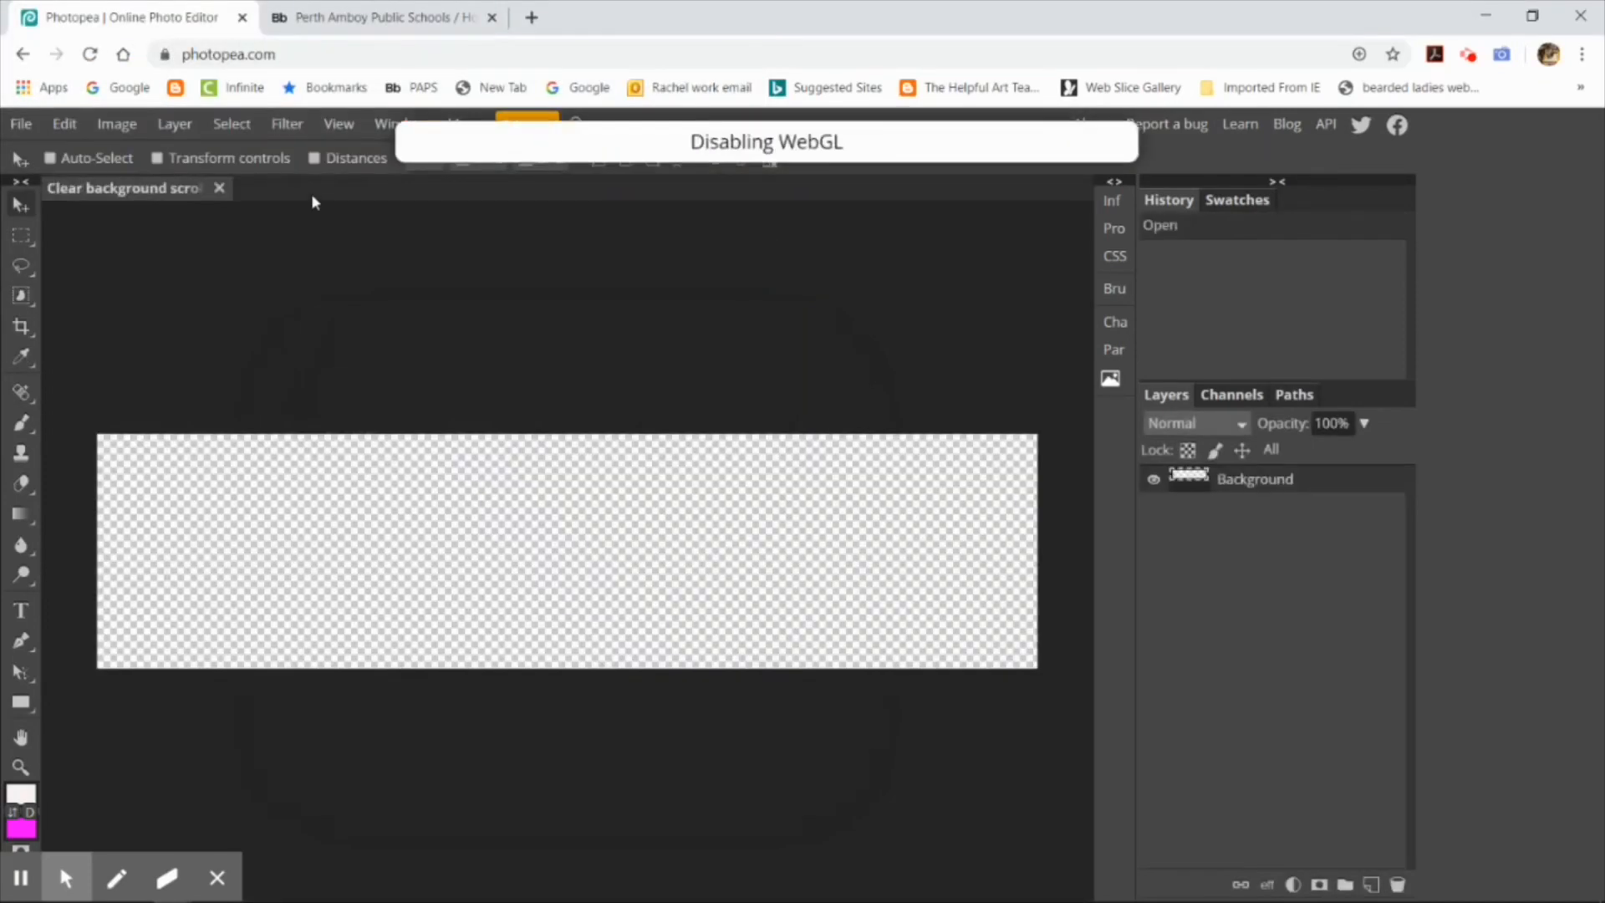
pyautogui.click(21, 124)
pyautogui.click(33, 175)
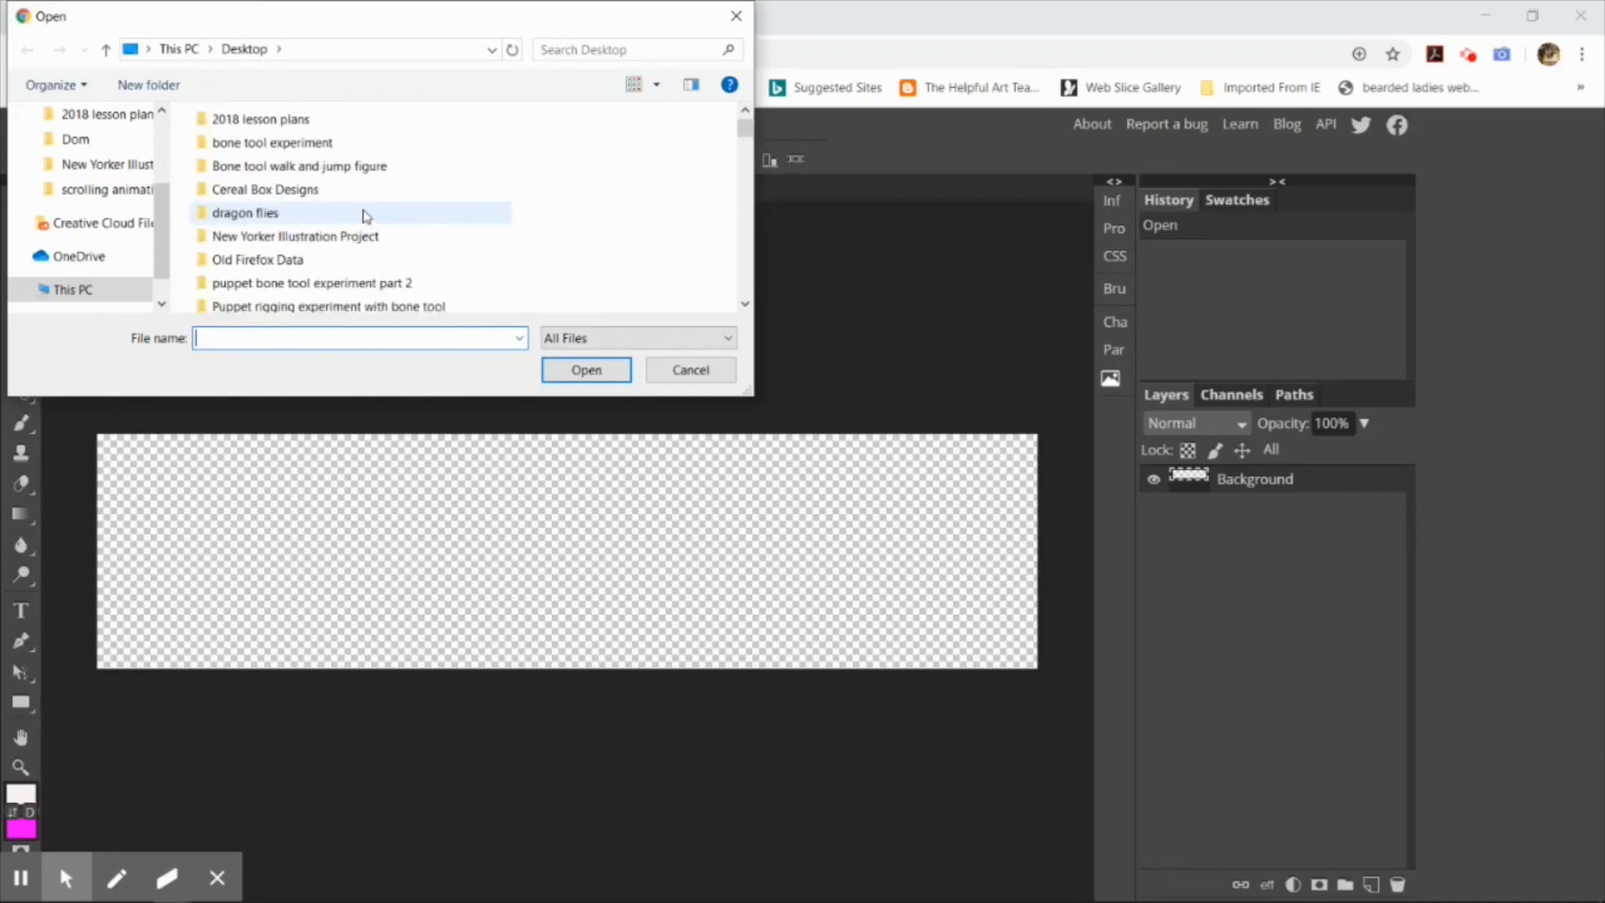
pyautogui.scroll(-1, 366, 215)
pyautogui.doubleClick(284, 276)
pyautogui.click(251, 258)
pyautogui.click(586, 370)
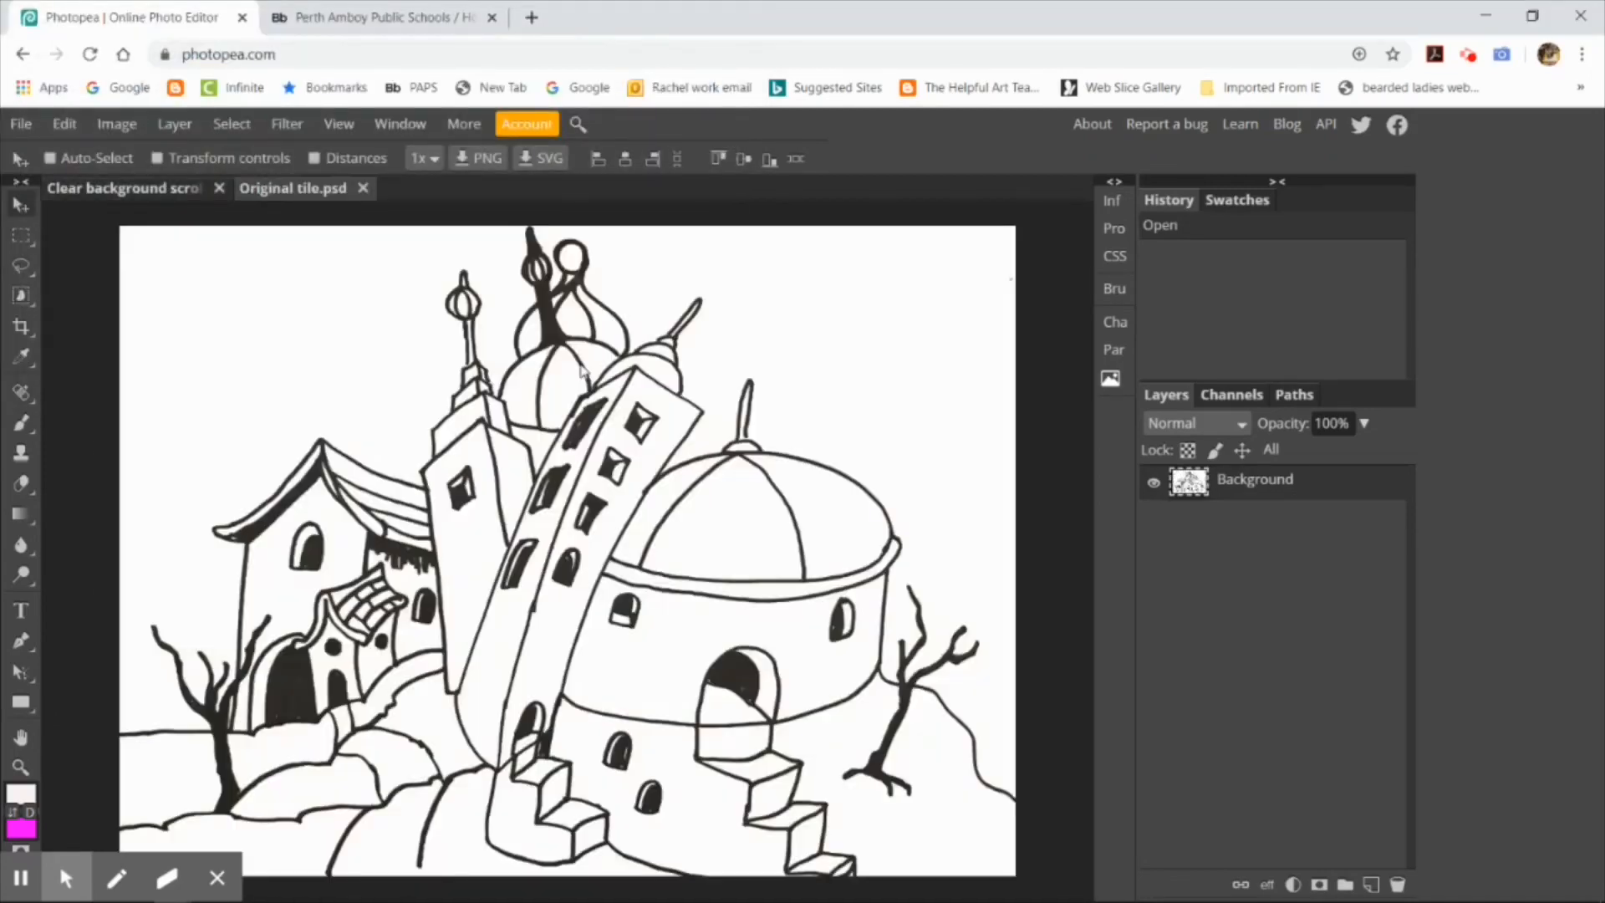
# Copy the entire Original tile image into the scroll template and move it to the canvas's lower-left corner
pyautogui.click(231, 126)
pyautogui.click(227, 152)
pyautogui.click(64, 125)
pyautogui.click(108, 310)
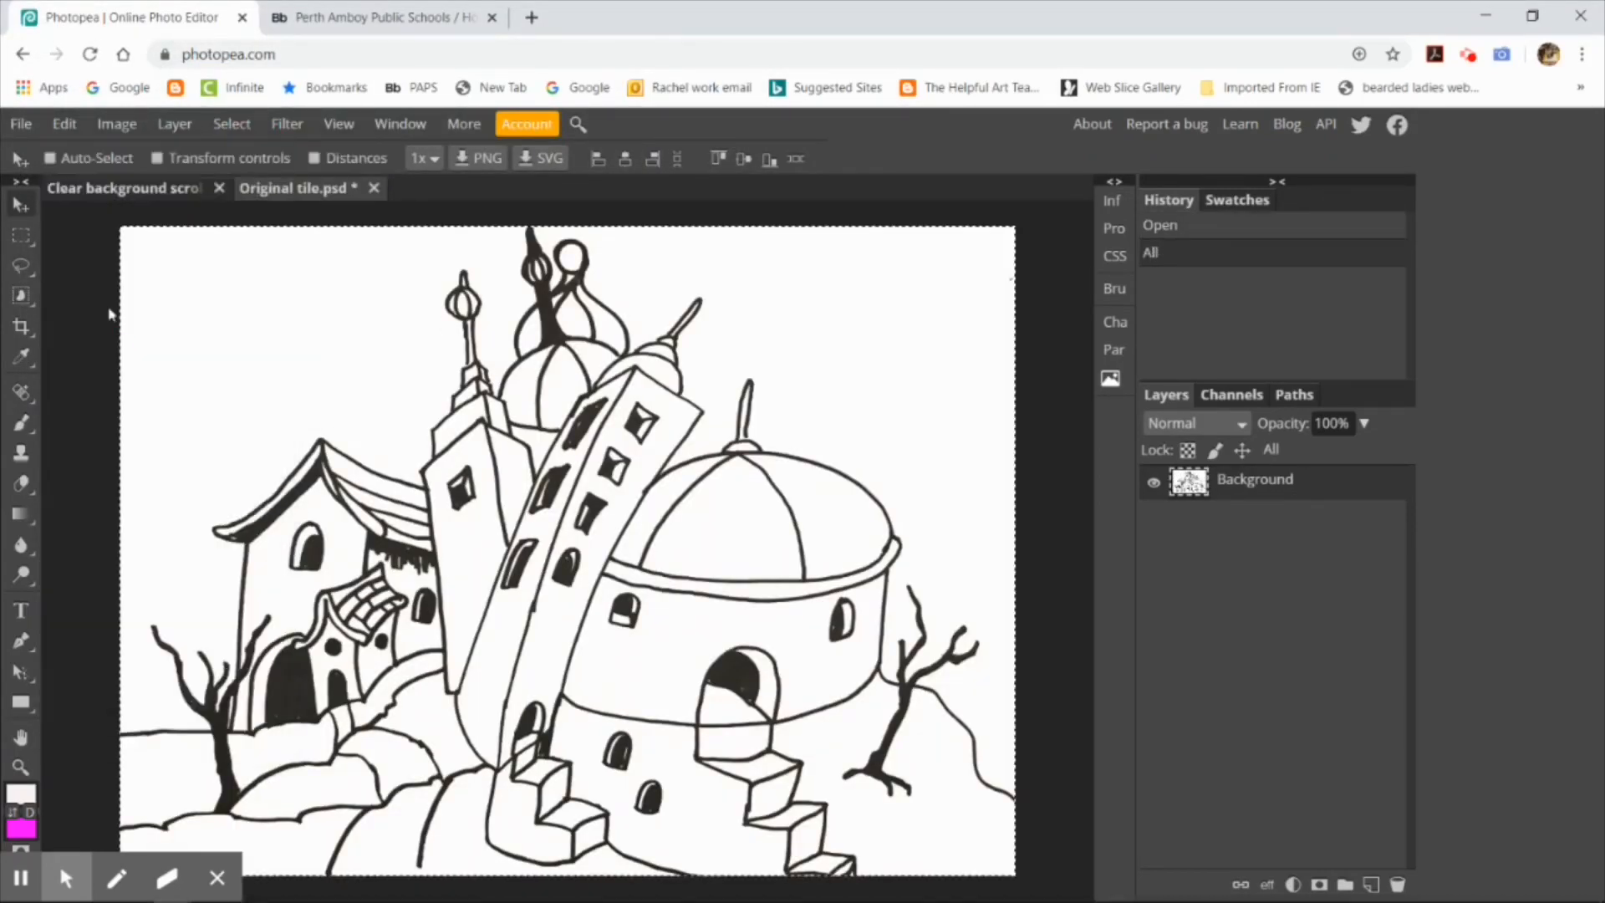
pyautogui.click(126, 189)
pyautogui.click(67, 124)
pyautogui.click(114, 384)
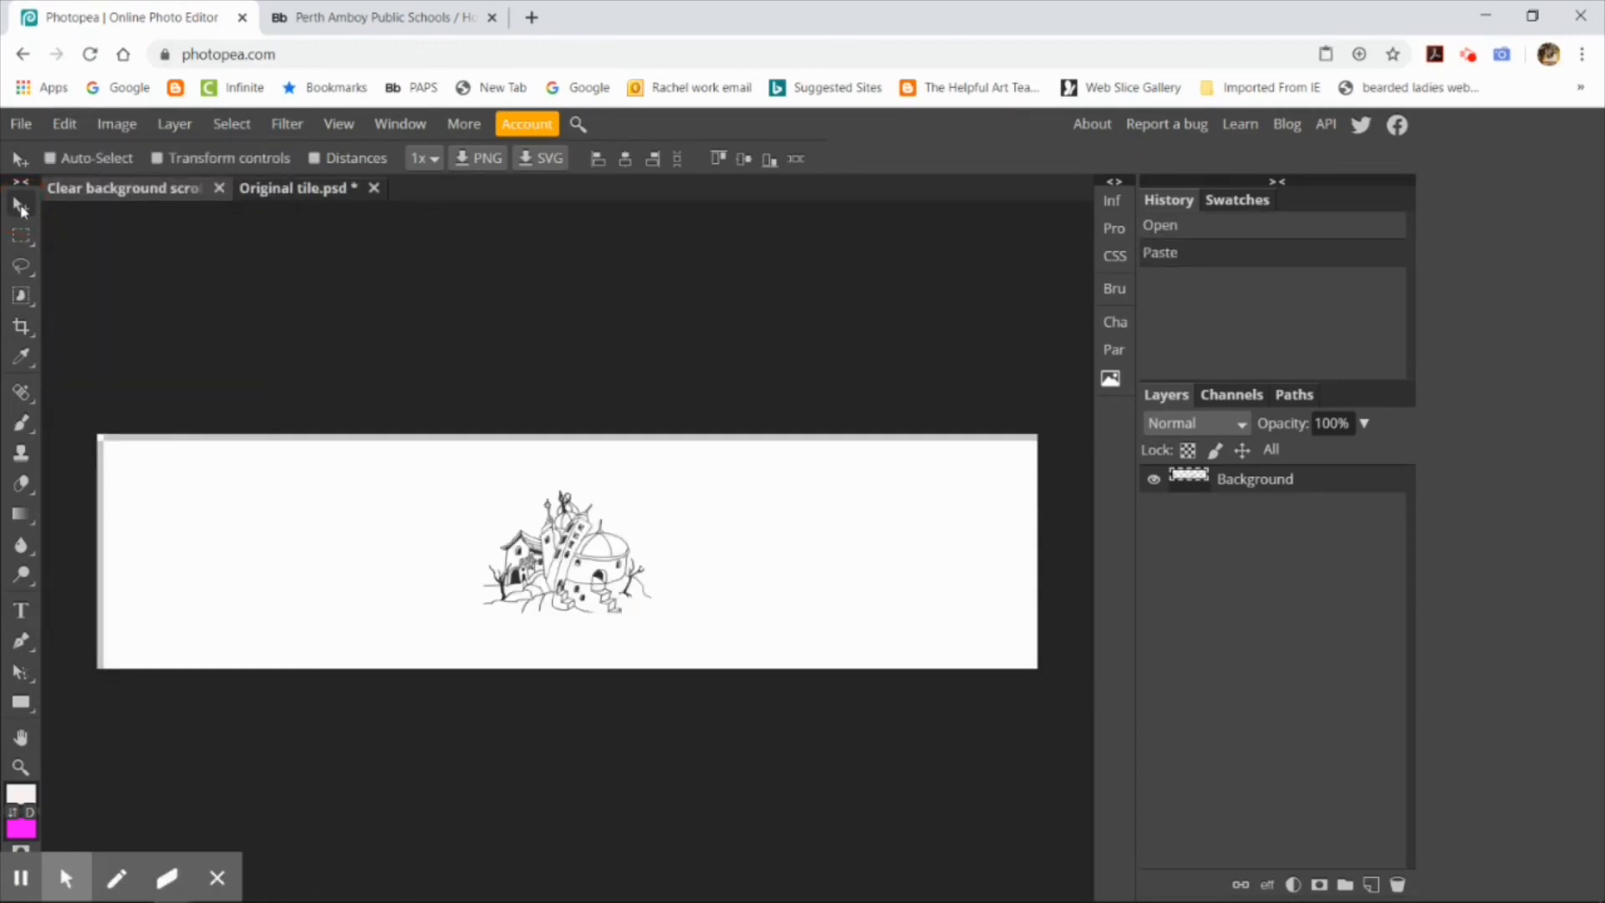
pyautogui.moveTo(552, 556)
pyautogui.mouseDown()
pyautogui.moveTo(230, 561)
pyautogui.moveTo(221, 601)
pyautogui.mouseUp()
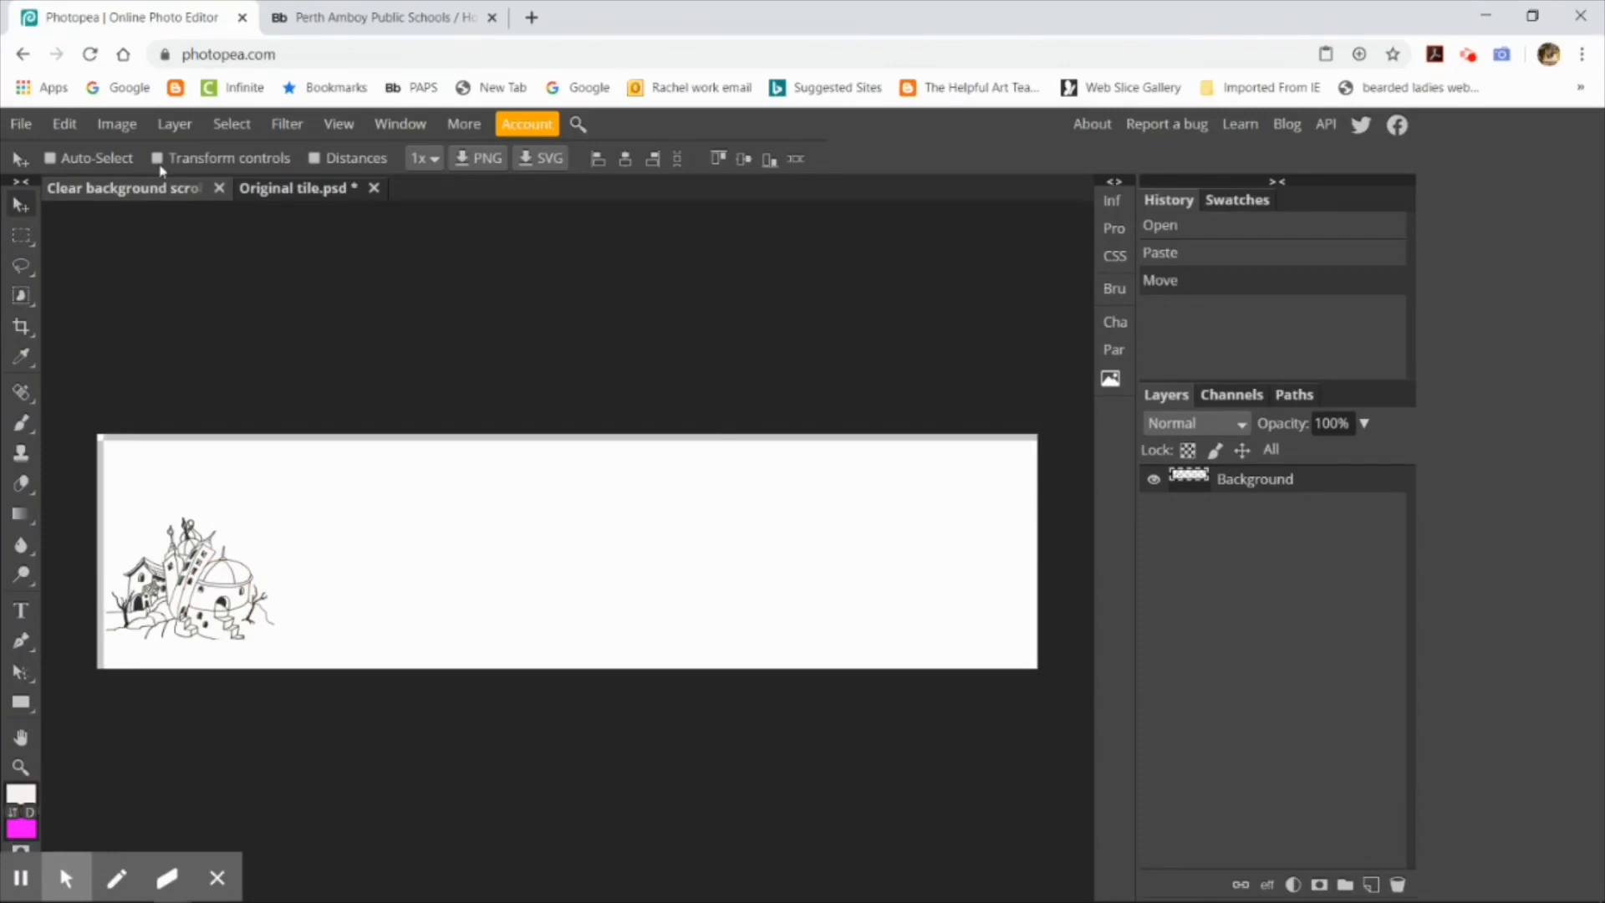
# Duplicate the tile layer, flip the copy horizontally and place it directly to the right of the original
pyautogui.click(64, 124)
pyautogui.click(79, 293)
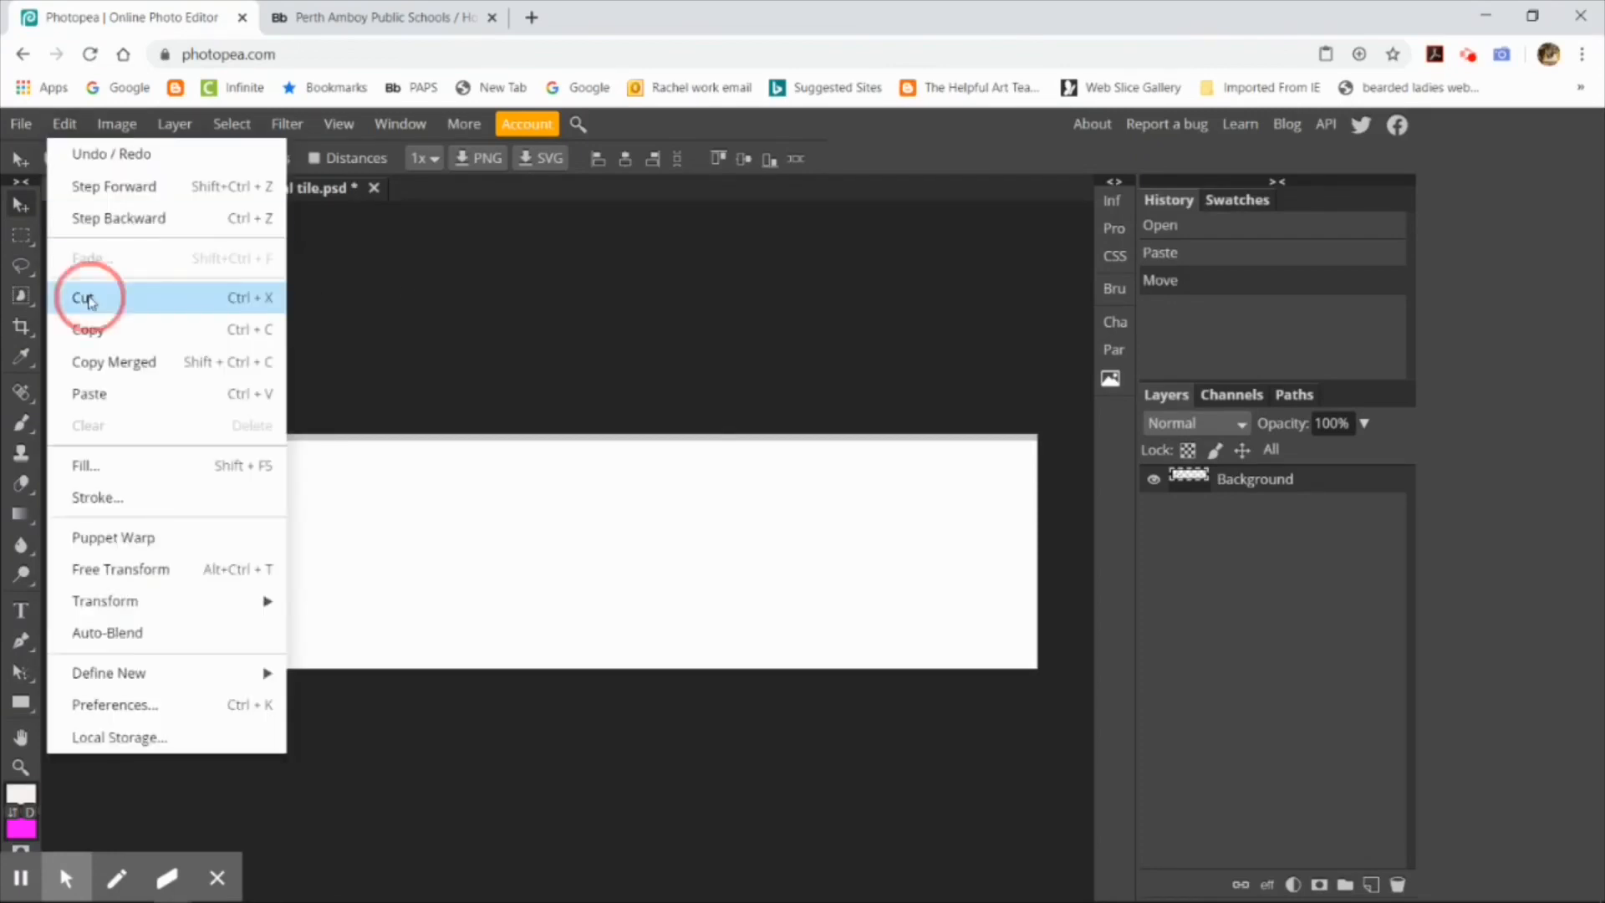
pyautogui.click(167, 125)
pyautogui.click(234, 187)
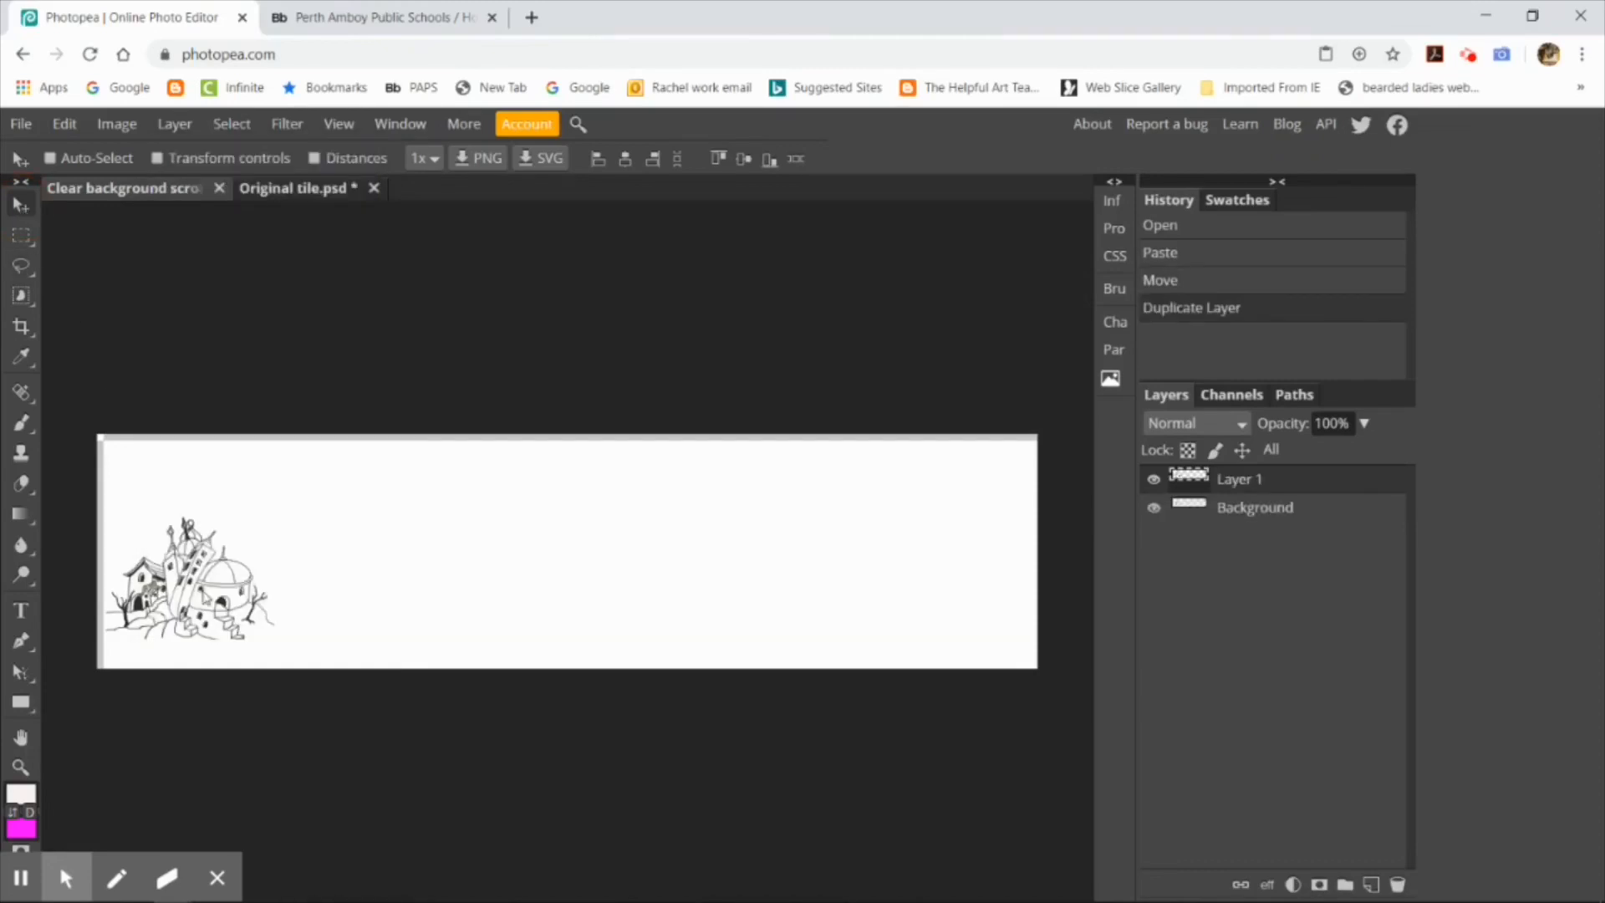
pyautogui.moveTo(201, 588)
pyautogui.mouseDown()
pyautogui.moveTo(412, 577)
pyautogui.moveTo(405, 596)
pyautogui.moveTo(361, 608)
pyautogui.mouseUp()
pyautogui.click(64, 123)
pyautogui.moveTo(146, 609)
pyautogui.click(357, 846)
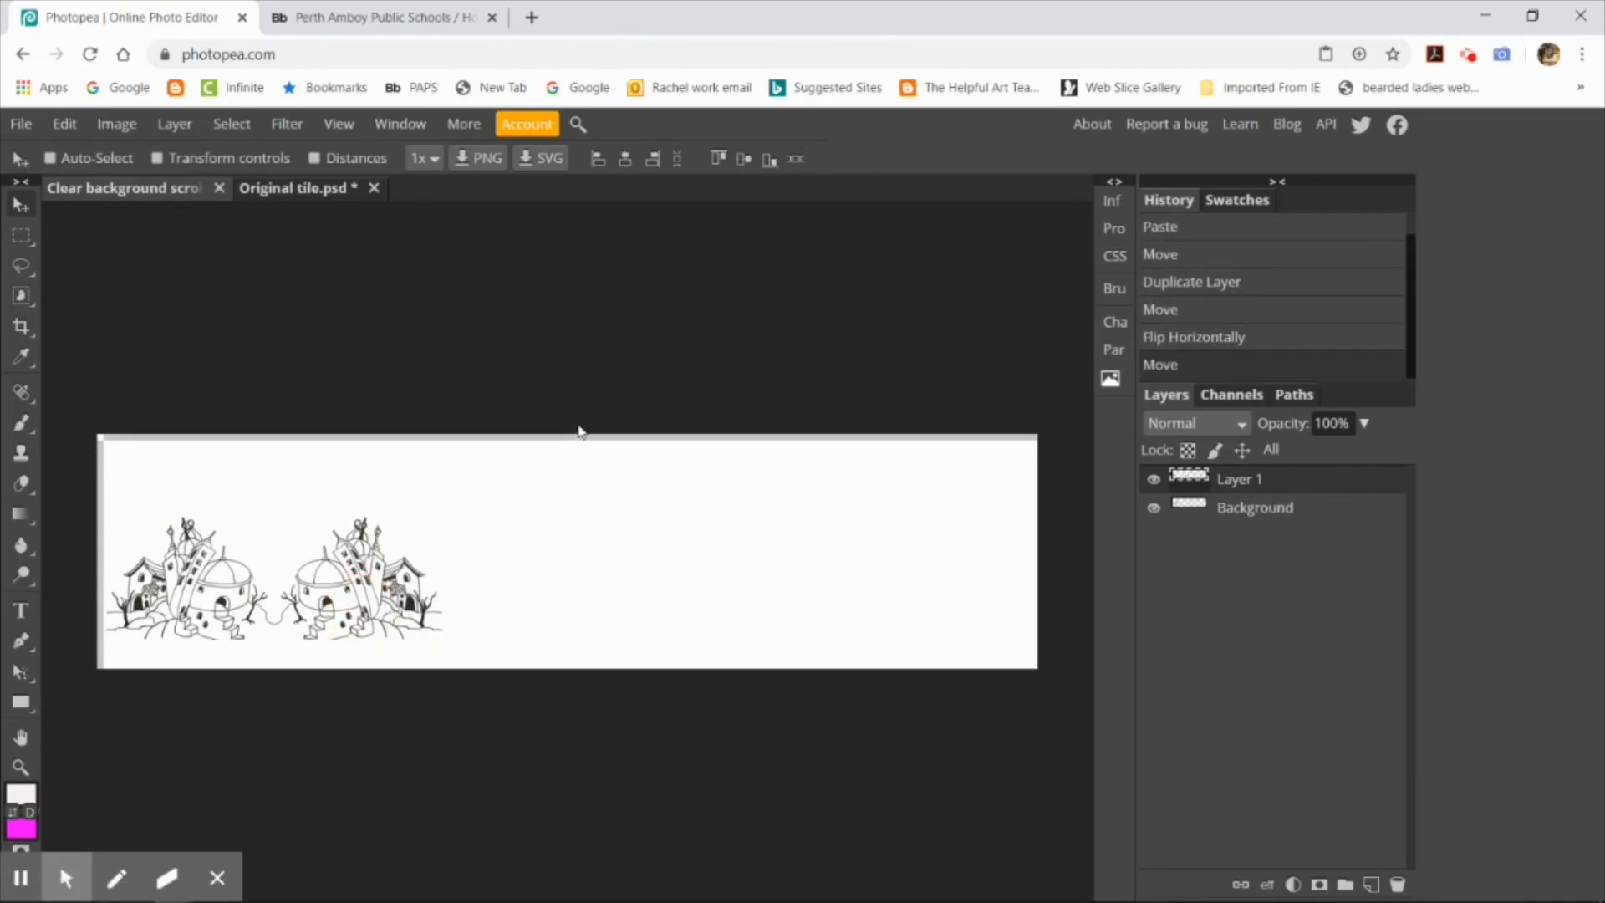
# Merge the mirrored copy down, duplicate the merged pair and place the duplicate beside it on the right
pyautogui.click(194, 126)
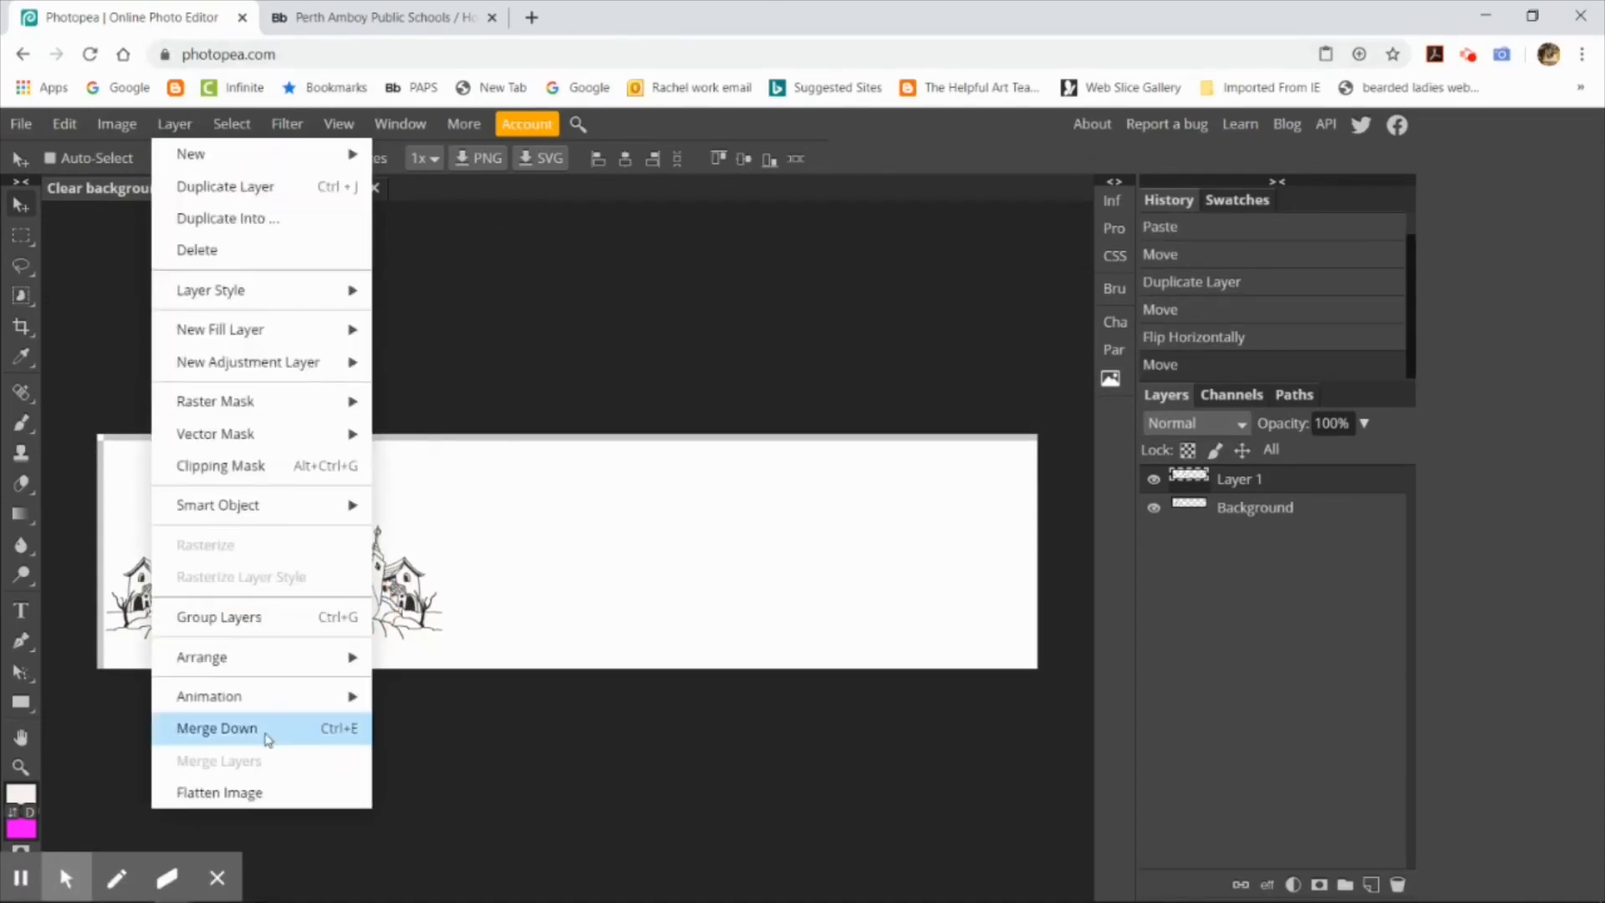
pyautogui.click(268, 739)
pyautogui.click(175, 124)
pyautogui.click(194, 188)
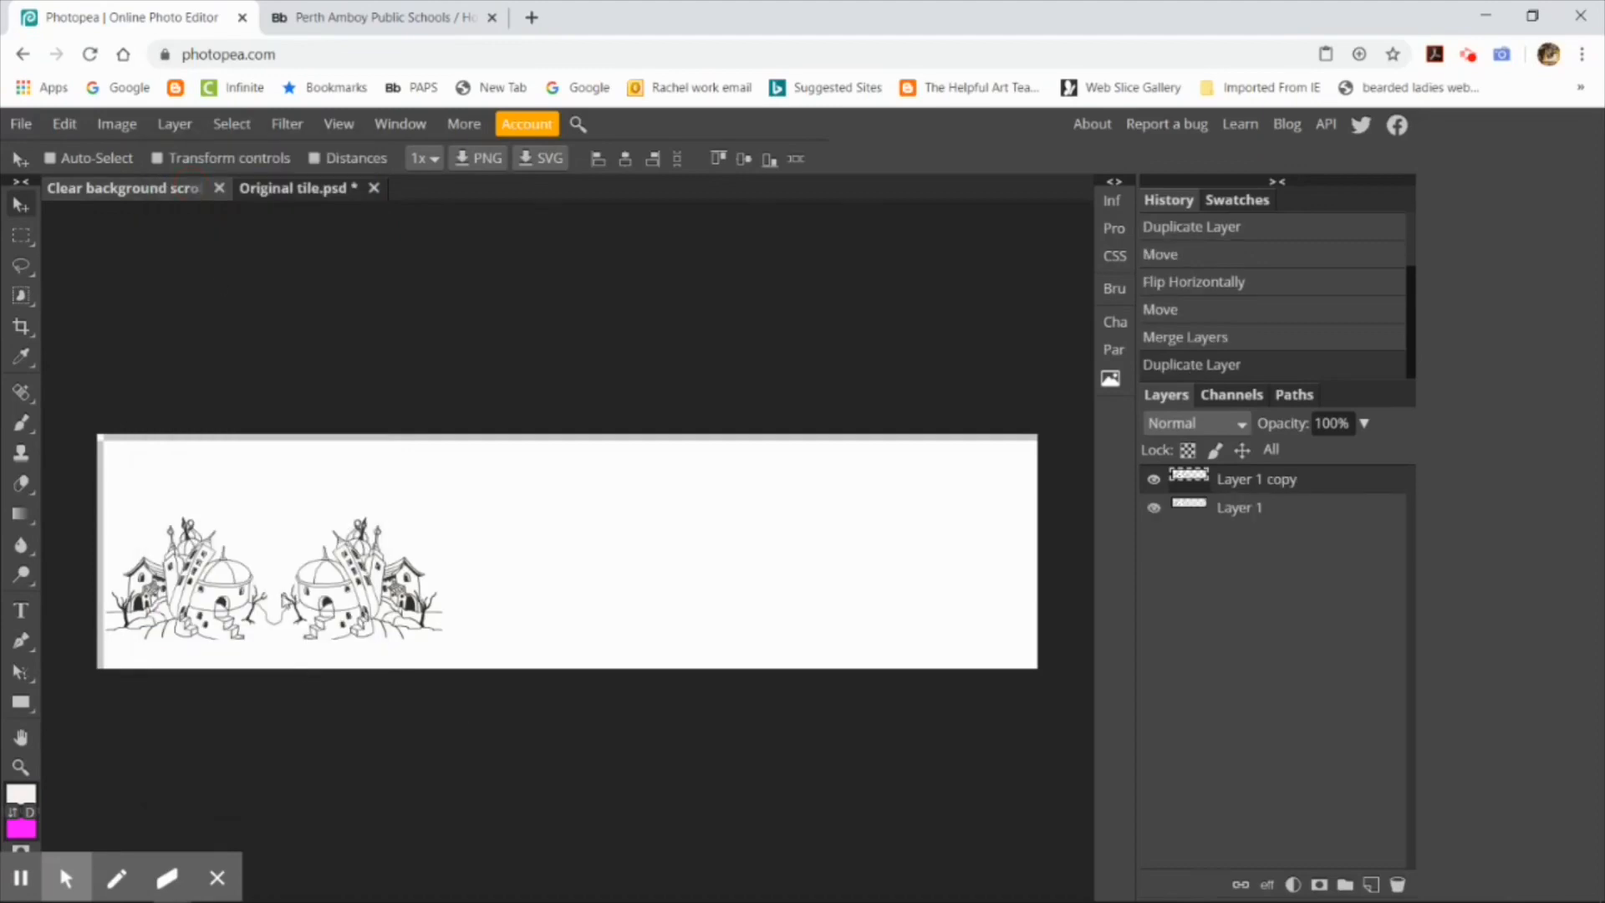
pyautogui.moveTo(289, 606); pyautogui.dragTo(616, 610)
# Merge the duplicated pair down and free-transform the strip to about 153% width and 215% height, covering the whole canvas
pyautogui.click(174, 124)
pyautogui.click(214, 727)
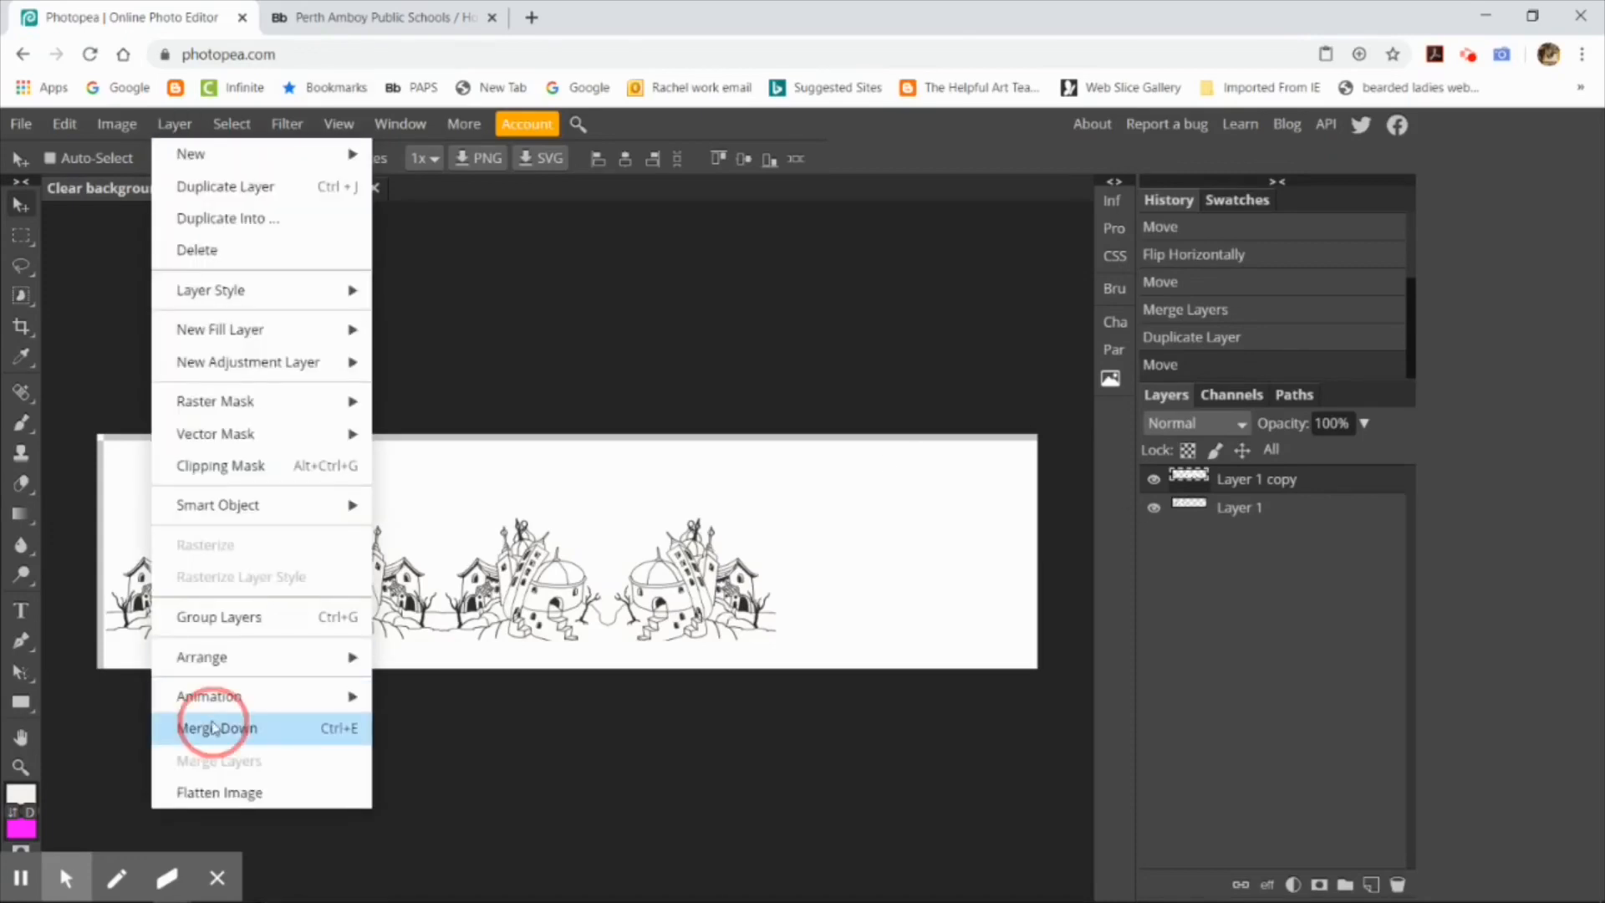
pyautogui.click(63, 124)
pyautogui.click(168, 567)
pyautogui.moveTo(782, 434); pyautogui.dragTo(932, 454)
pyautogui.moveTo(97, 562); pyautogui.dragTo(47, 564)
pyautogui.moveTo(575, 640); pyautogui.dragTo(565, 677)
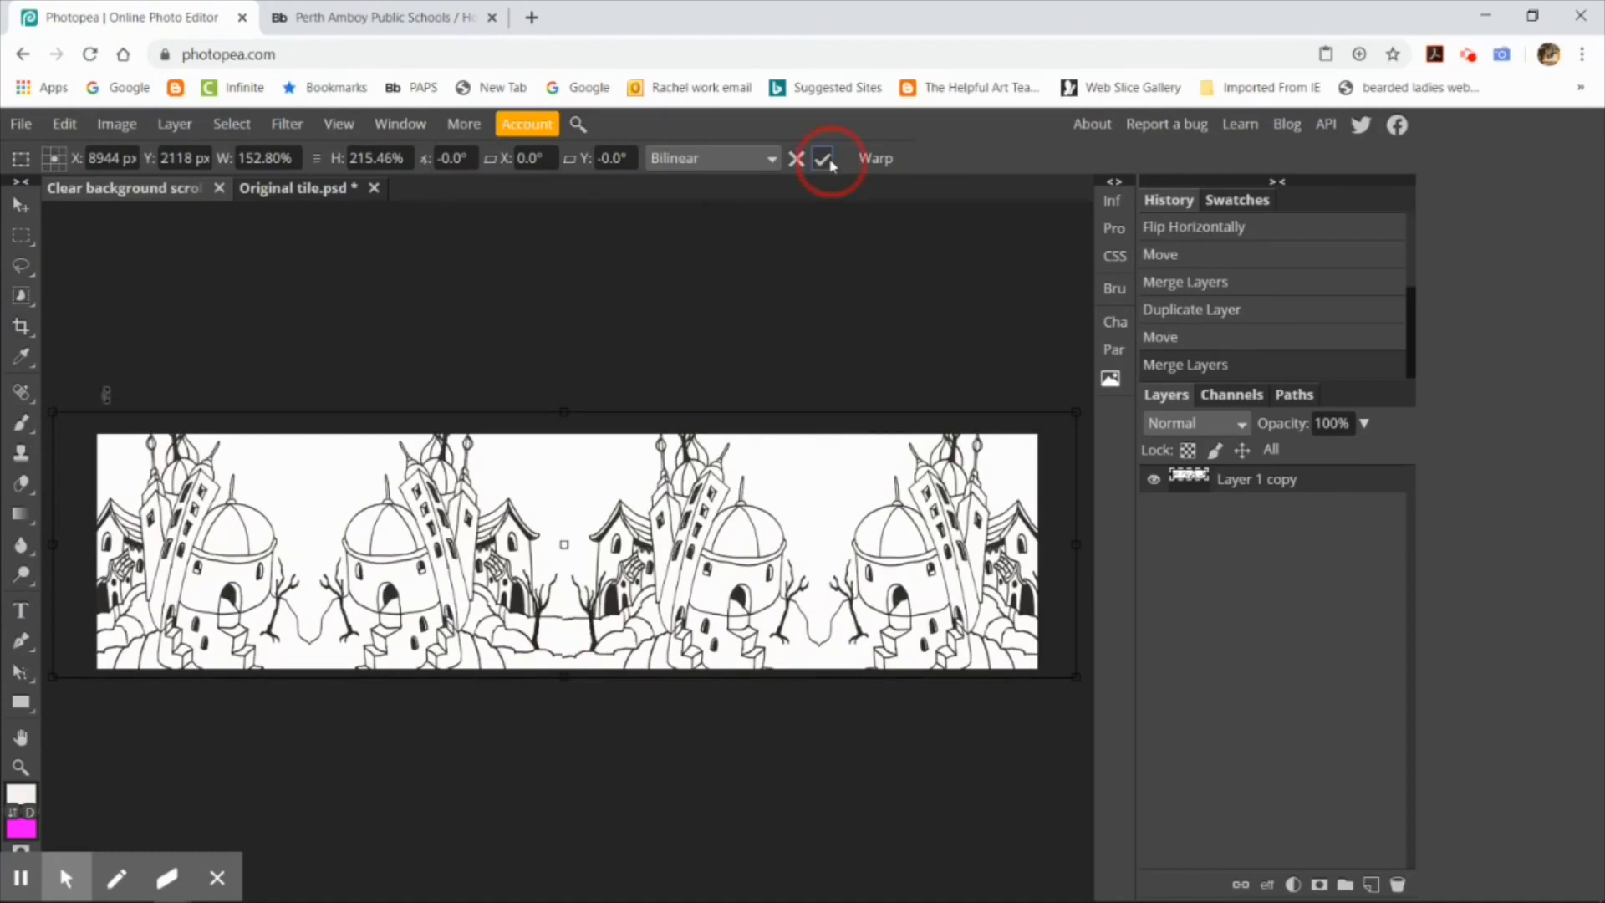
# Select all the white sky areas between and beside the buildings with the Magic Wand
pyautogui.click(24, 296)
pyautogui.click(583, 500)
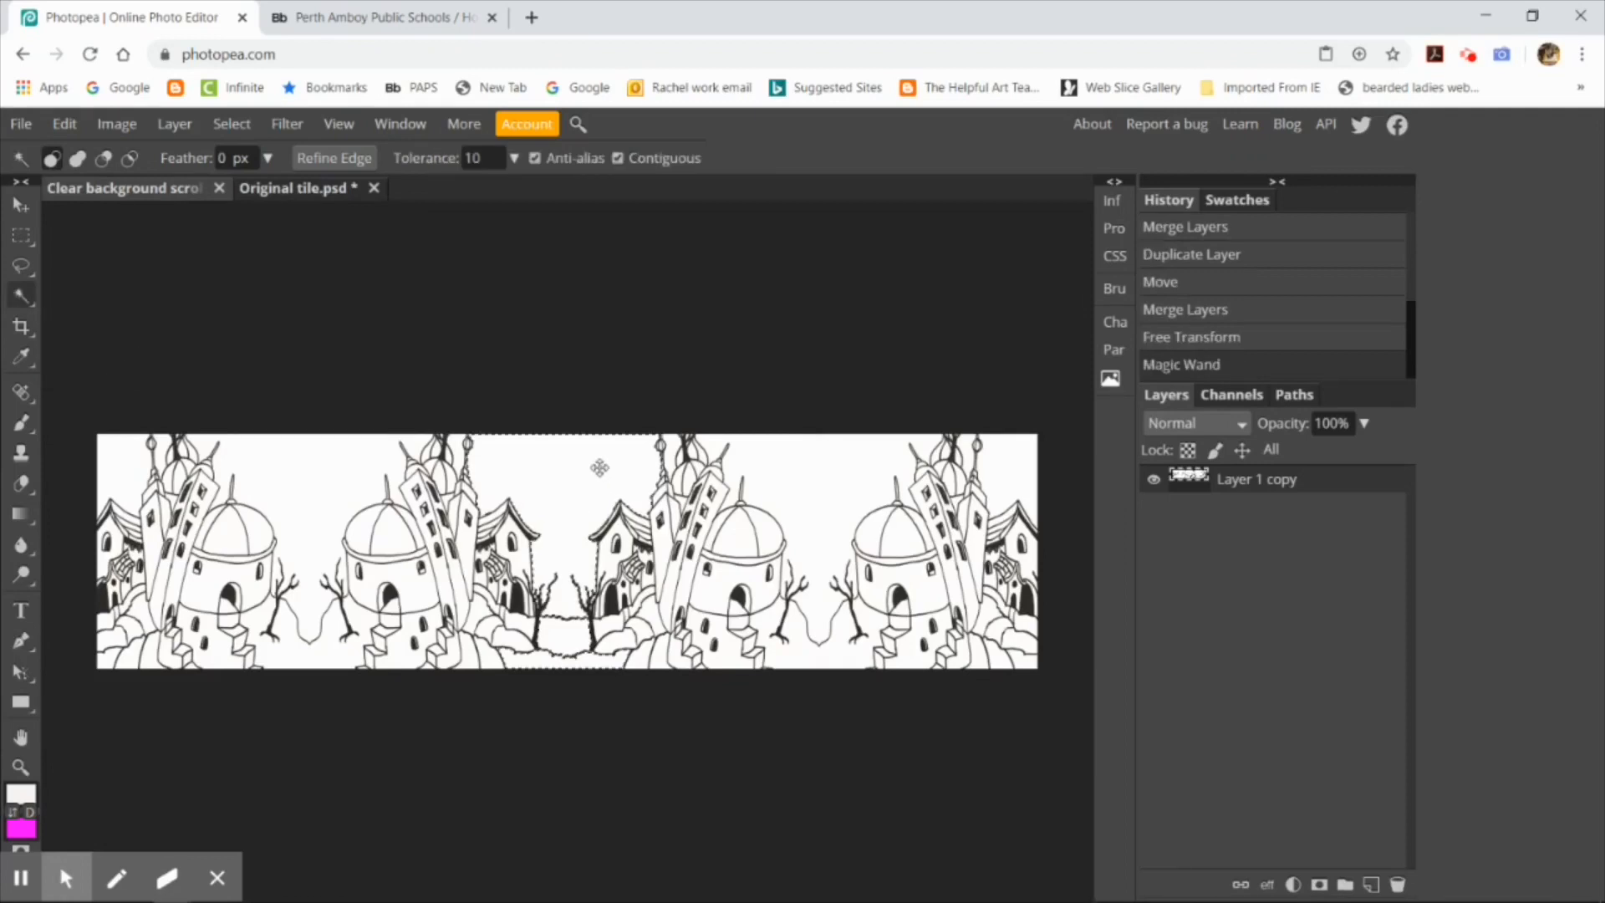
pyautogui.click(798, 491)
pyautogui.click(330, 487)
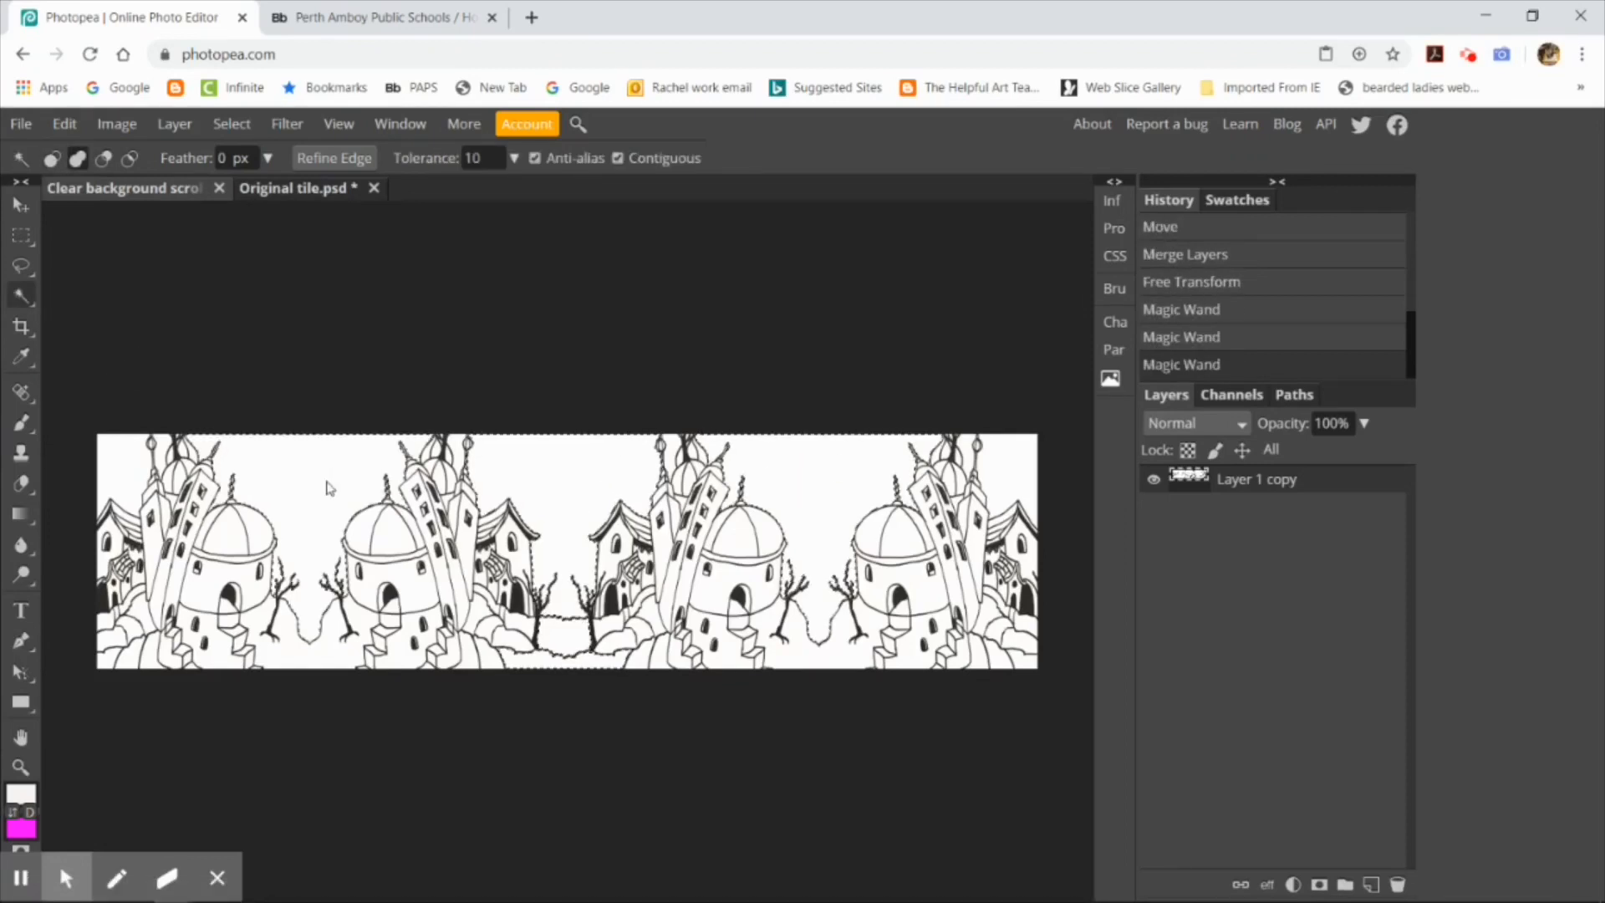
pyautogui.click(117, 474)
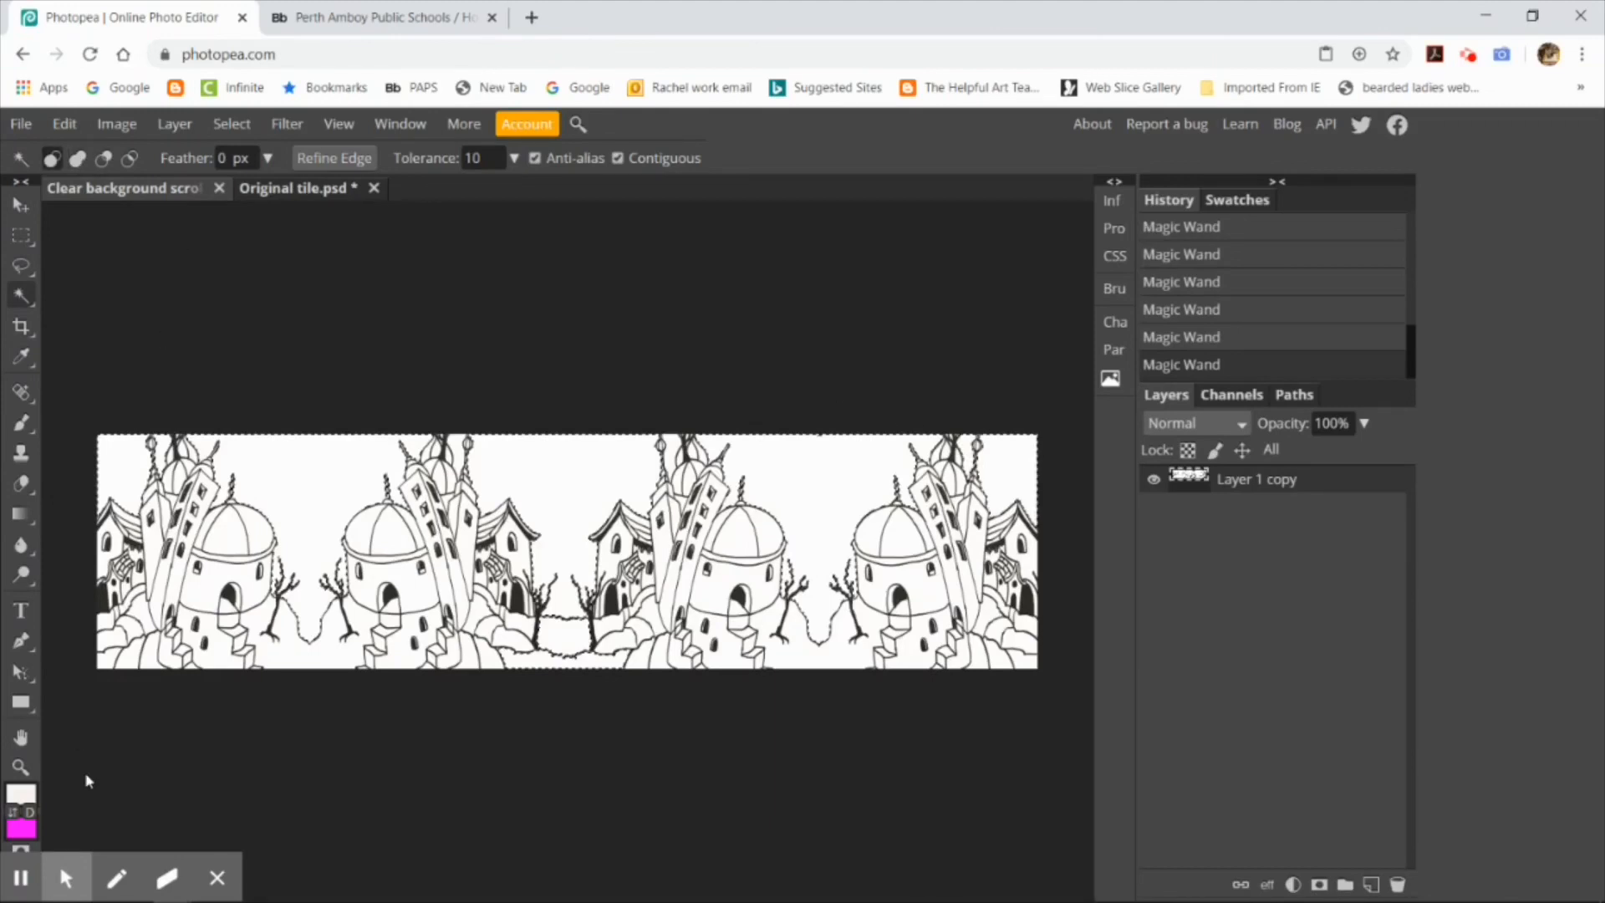
# Set the background colour to blue and fill the selected sky with a vertical linear gradient from white up to blue
pyautogui.click(21, 829)
pyautogui.click(518, 533)
pyautogui.click(581, 562)
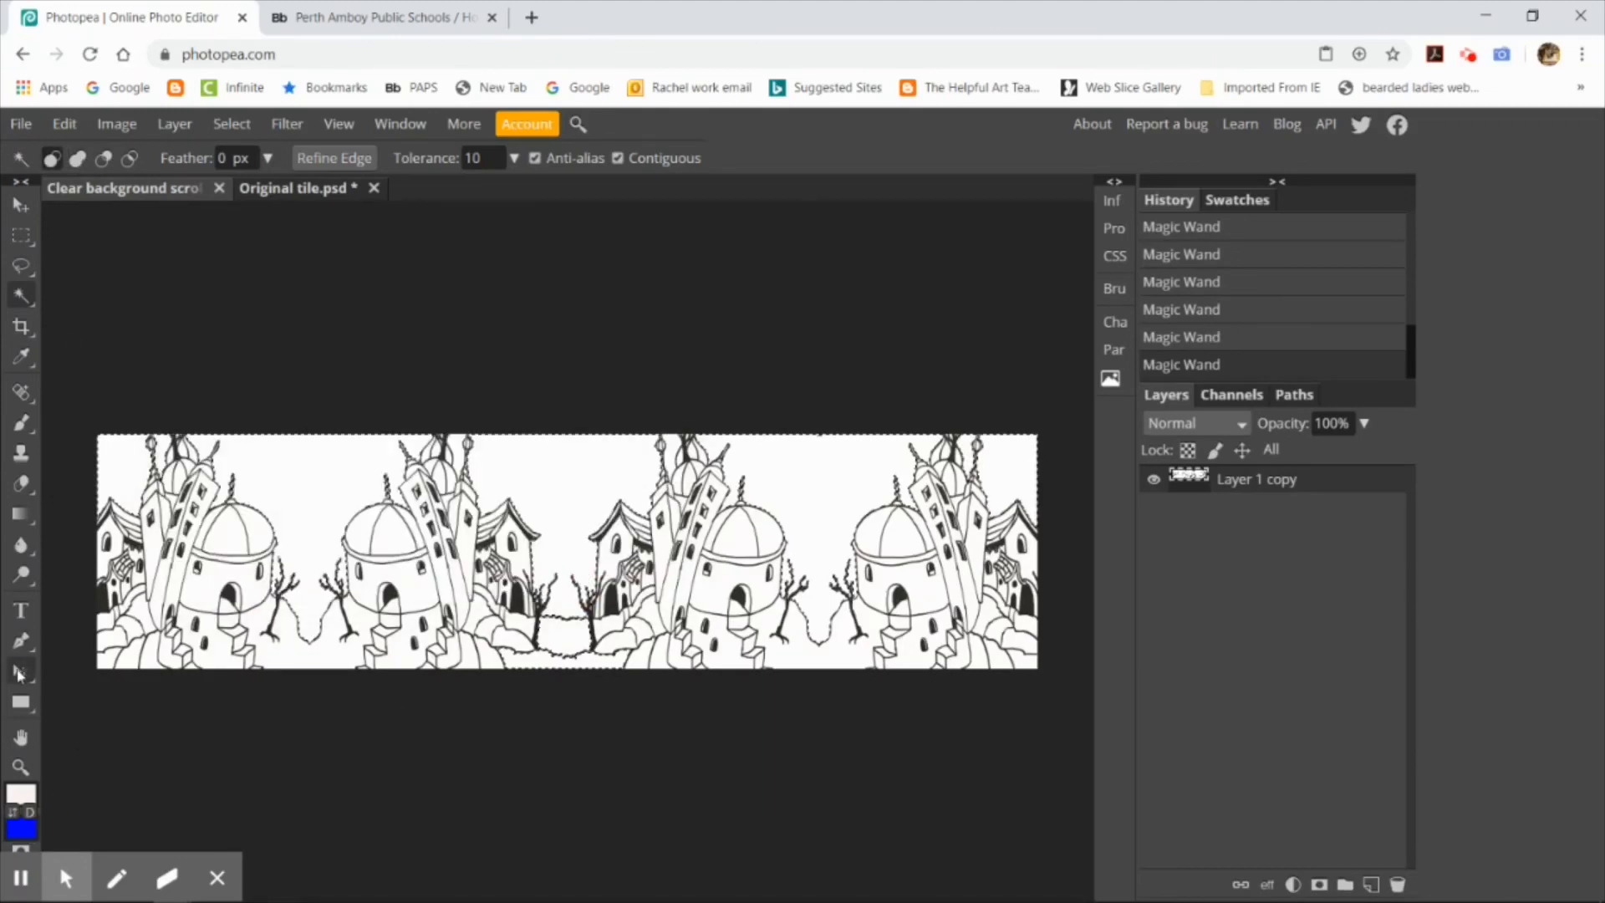
pyautogui.press('g')
pyautogui.moveTo(330, 499); pyautogui.dragTo(331, 326)
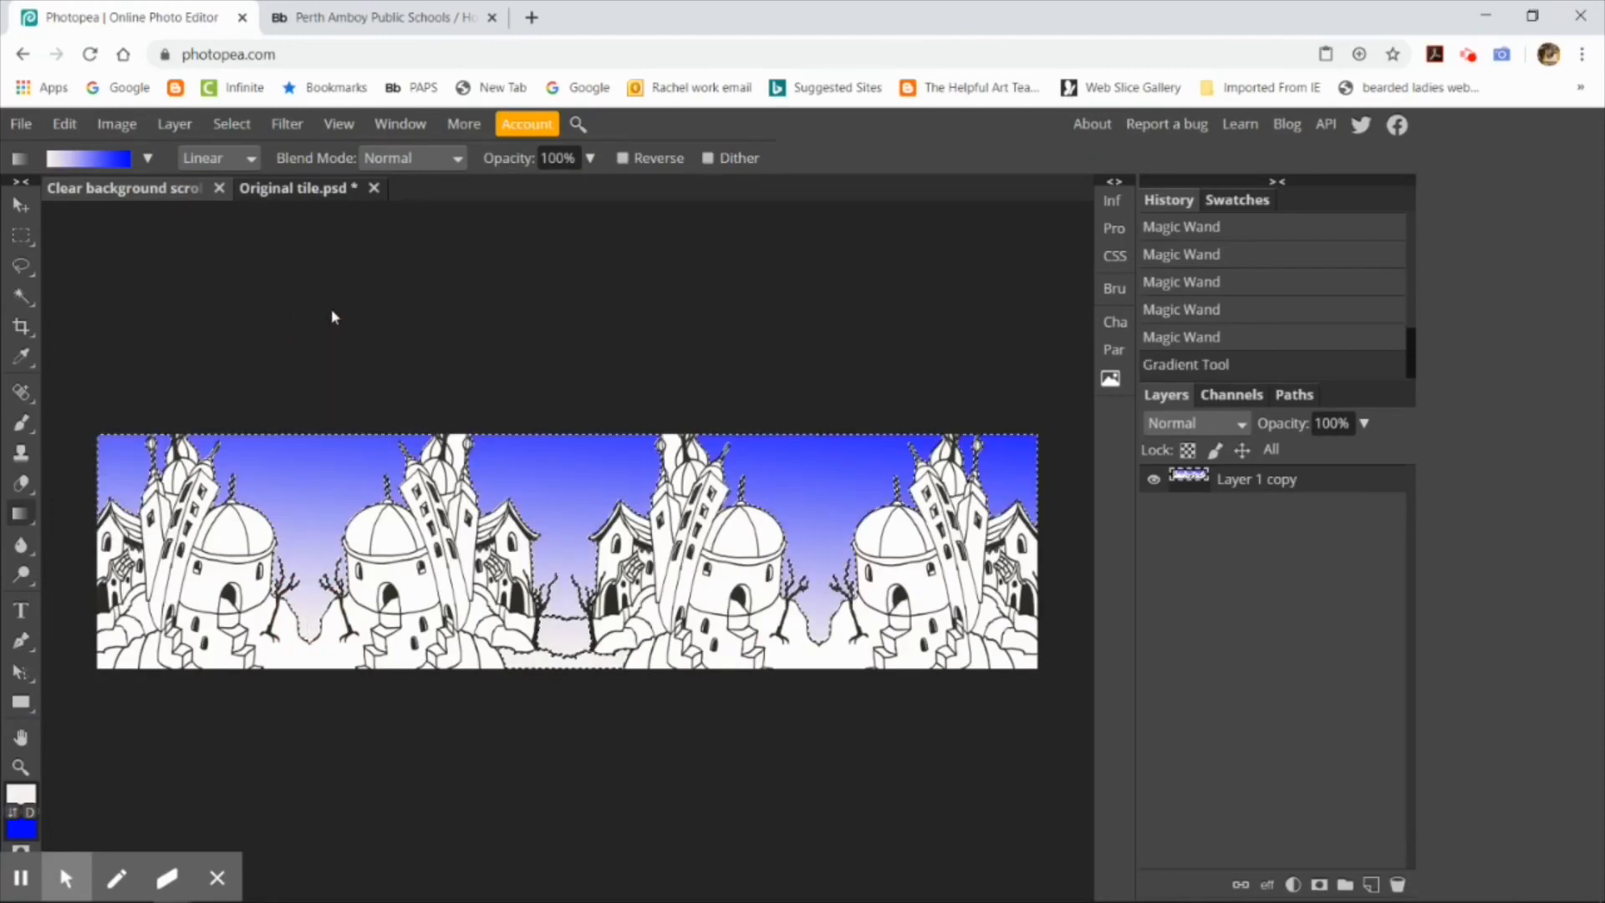
# Export the scrolling background as a PNG and show the downloaded file in its folder
pyautogui.click(21, 124)
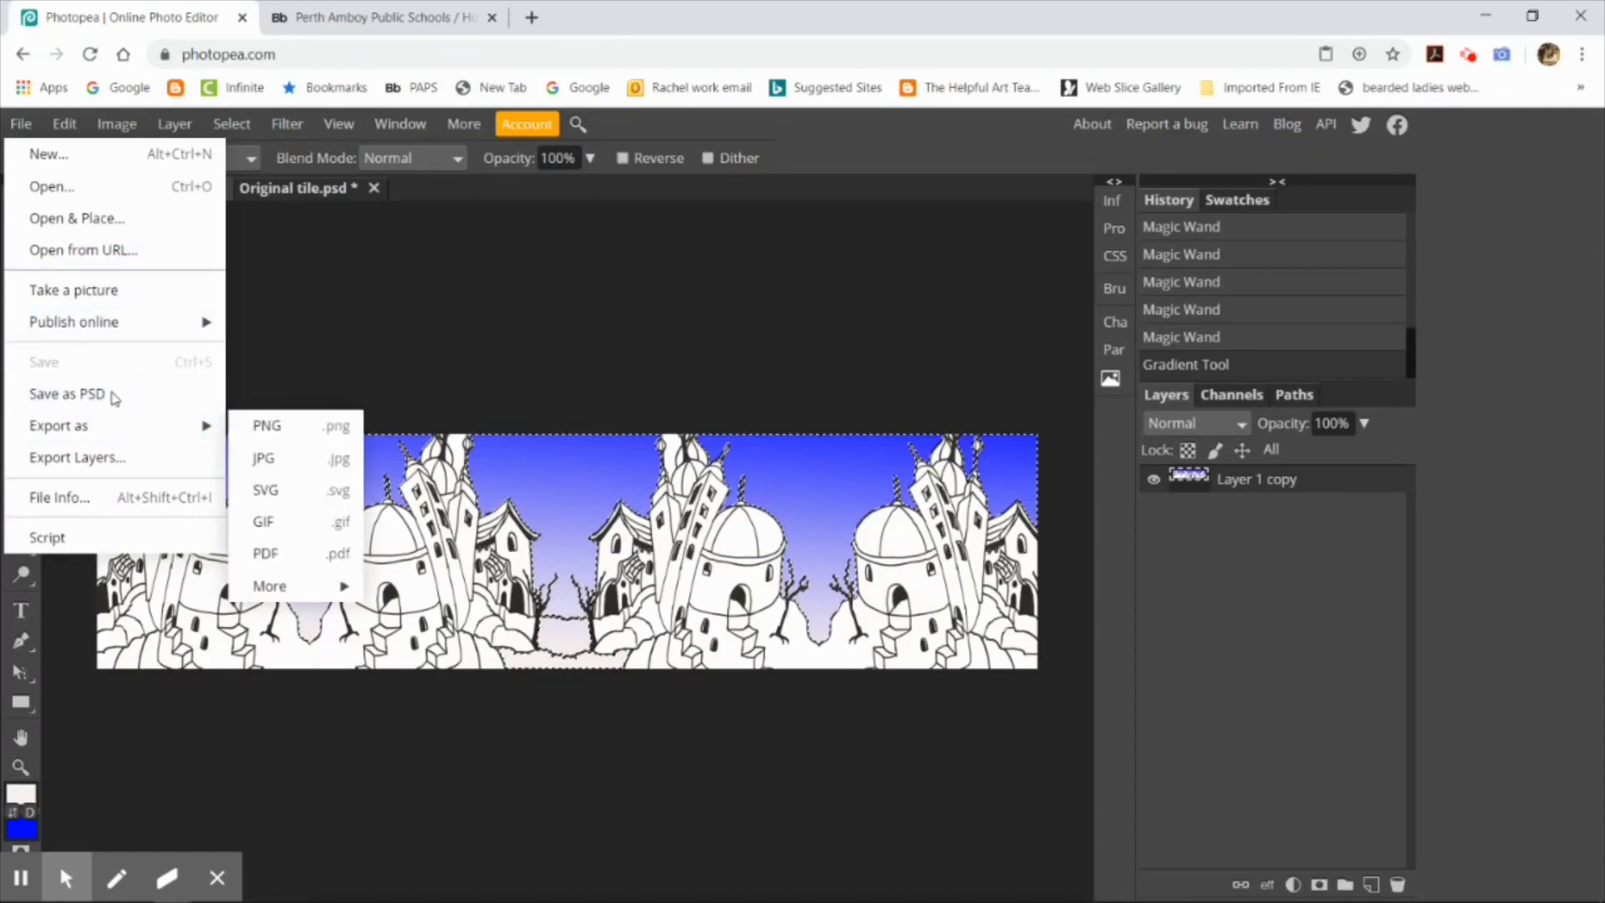
pyautogui.click(278, 429)
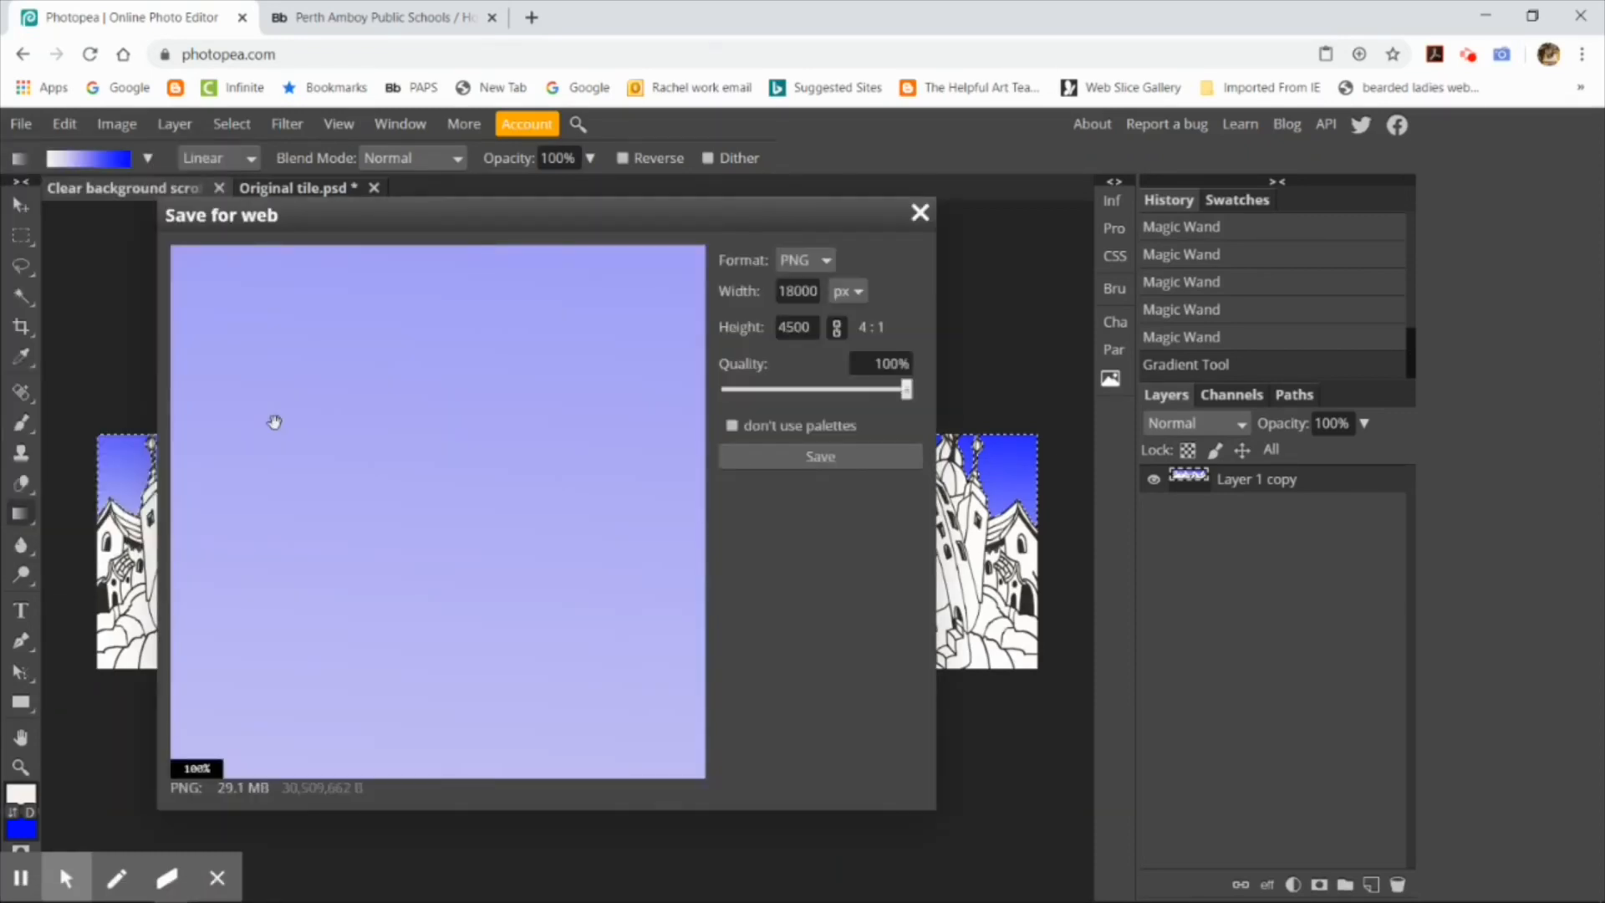
pyautogui.click(815, 458)
pyautogui.rightClick(99, 870)
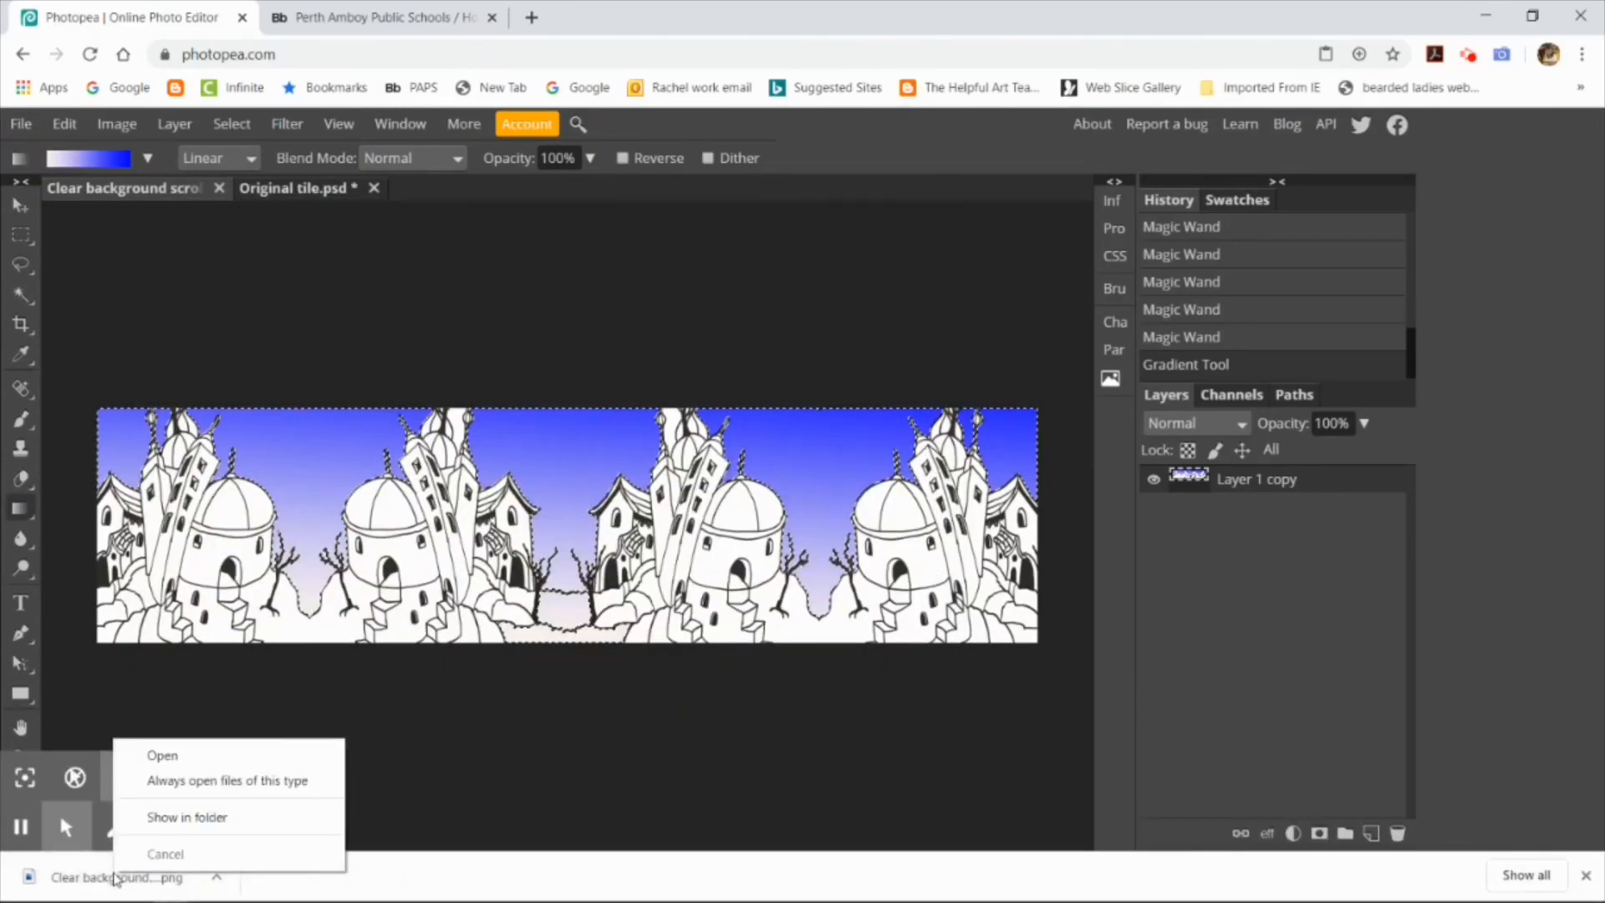
pyautogui.click(184, 817)
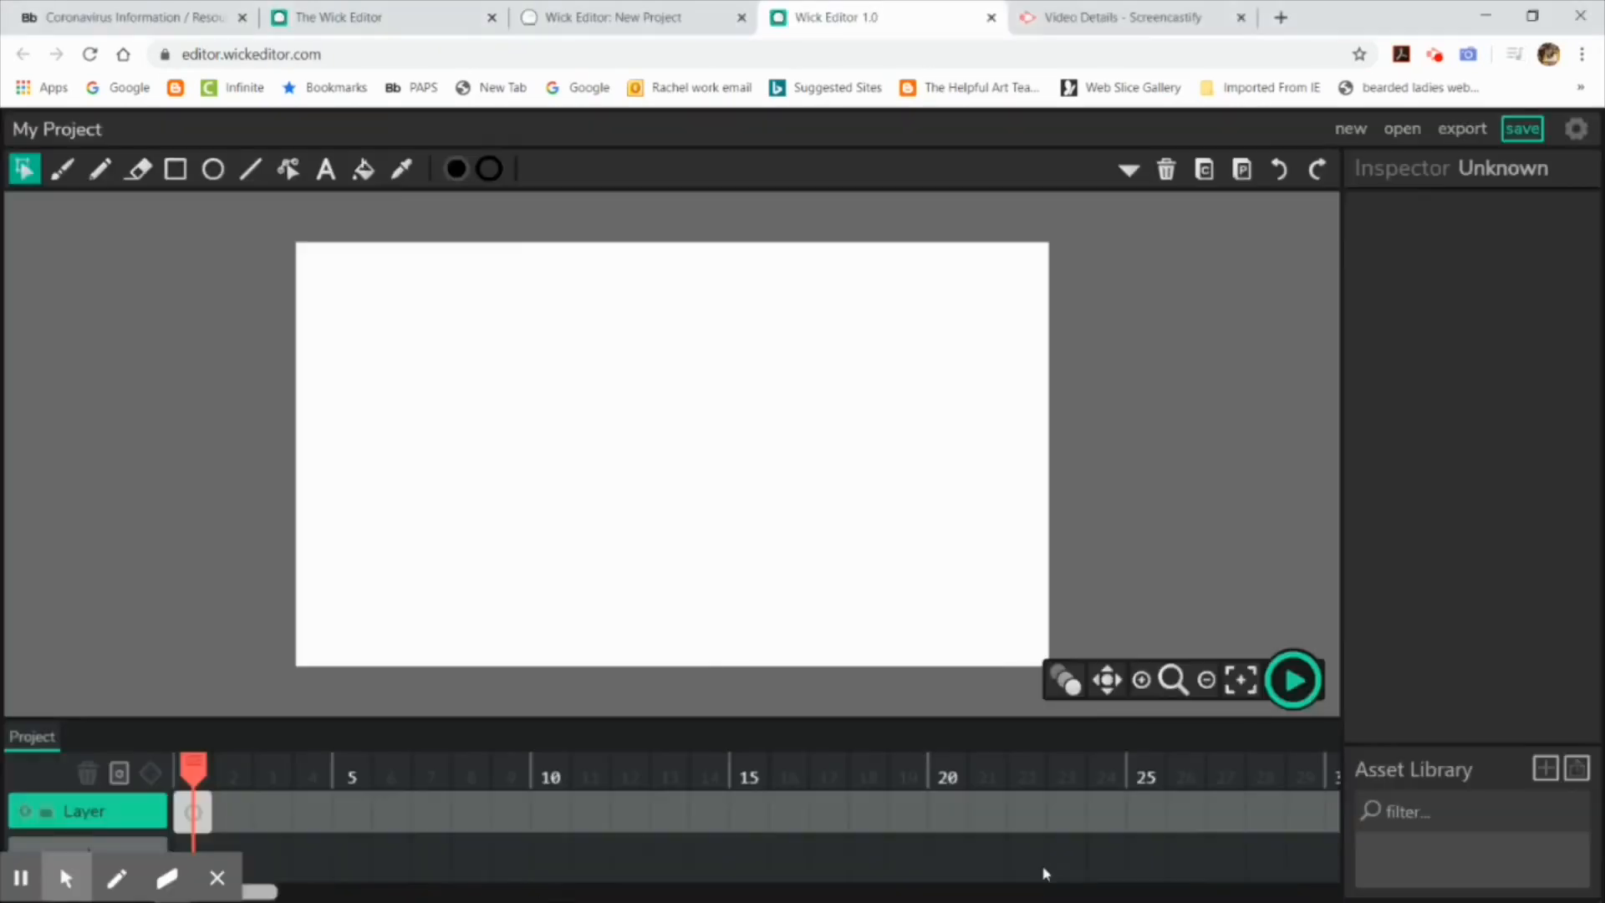
# Try to upload "scrolling background thumbnail" and "Clear background scroll template" to the asset library
pyautogui.click(1578, 767)
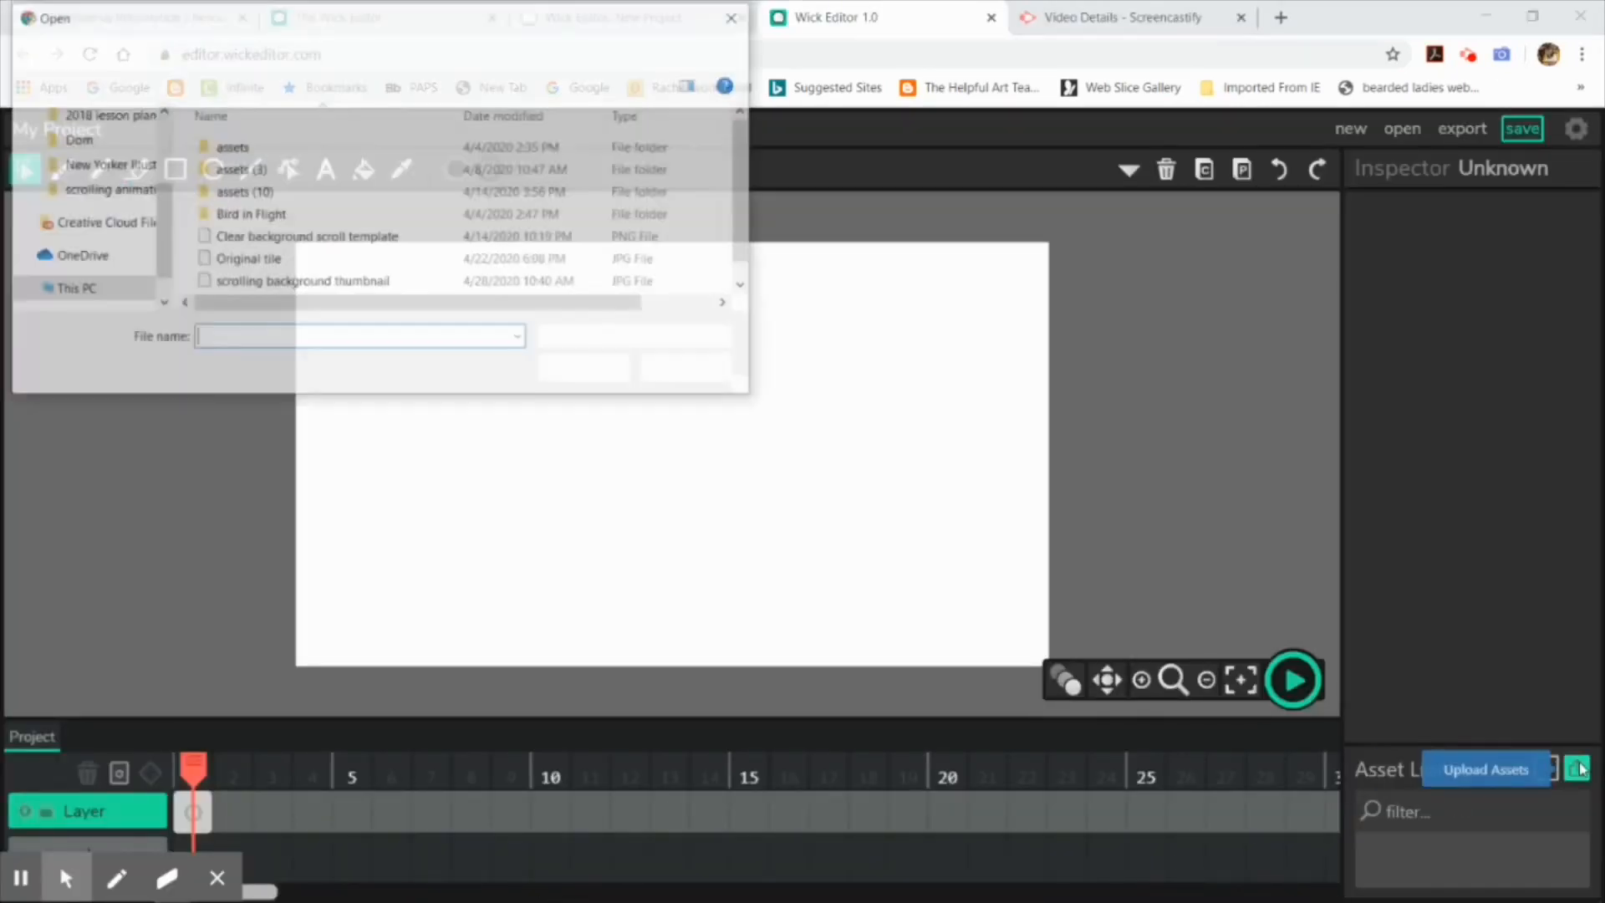
pyautogui.click(340, 283)
pyautogui.click(568, 373)
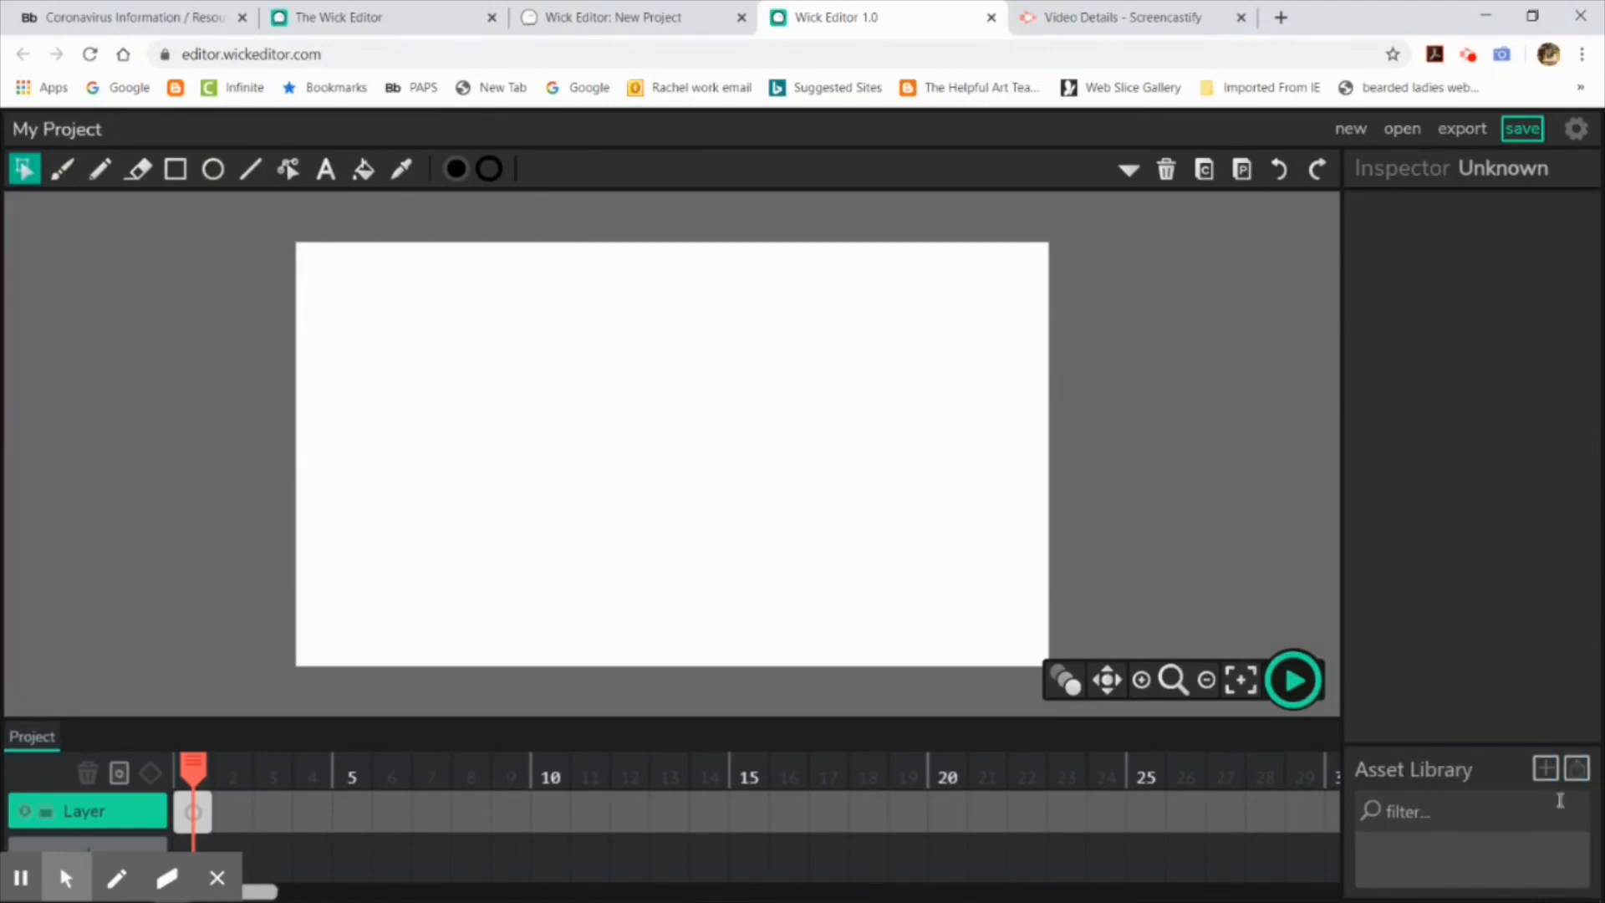
pyautogui.click(1578, 768)
pyautogui.click(341, 237)
pyautogui.click(581, 366)
pyautogui.click(1577, 767)
pyautogui.click(334, 282)
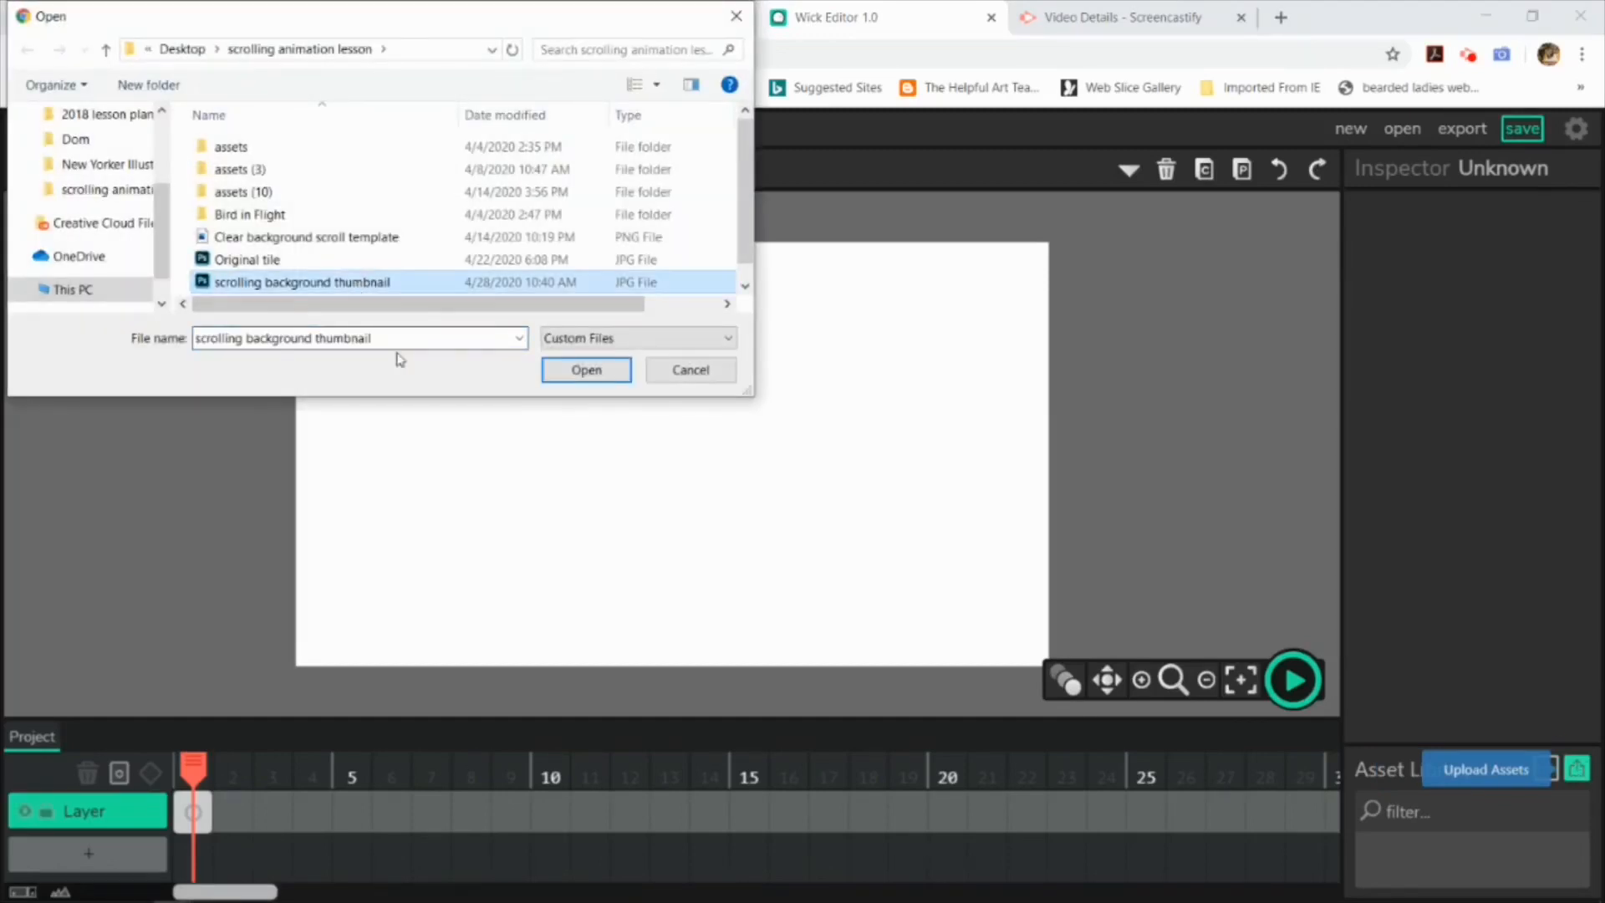
pyautogui.click(577, 373)
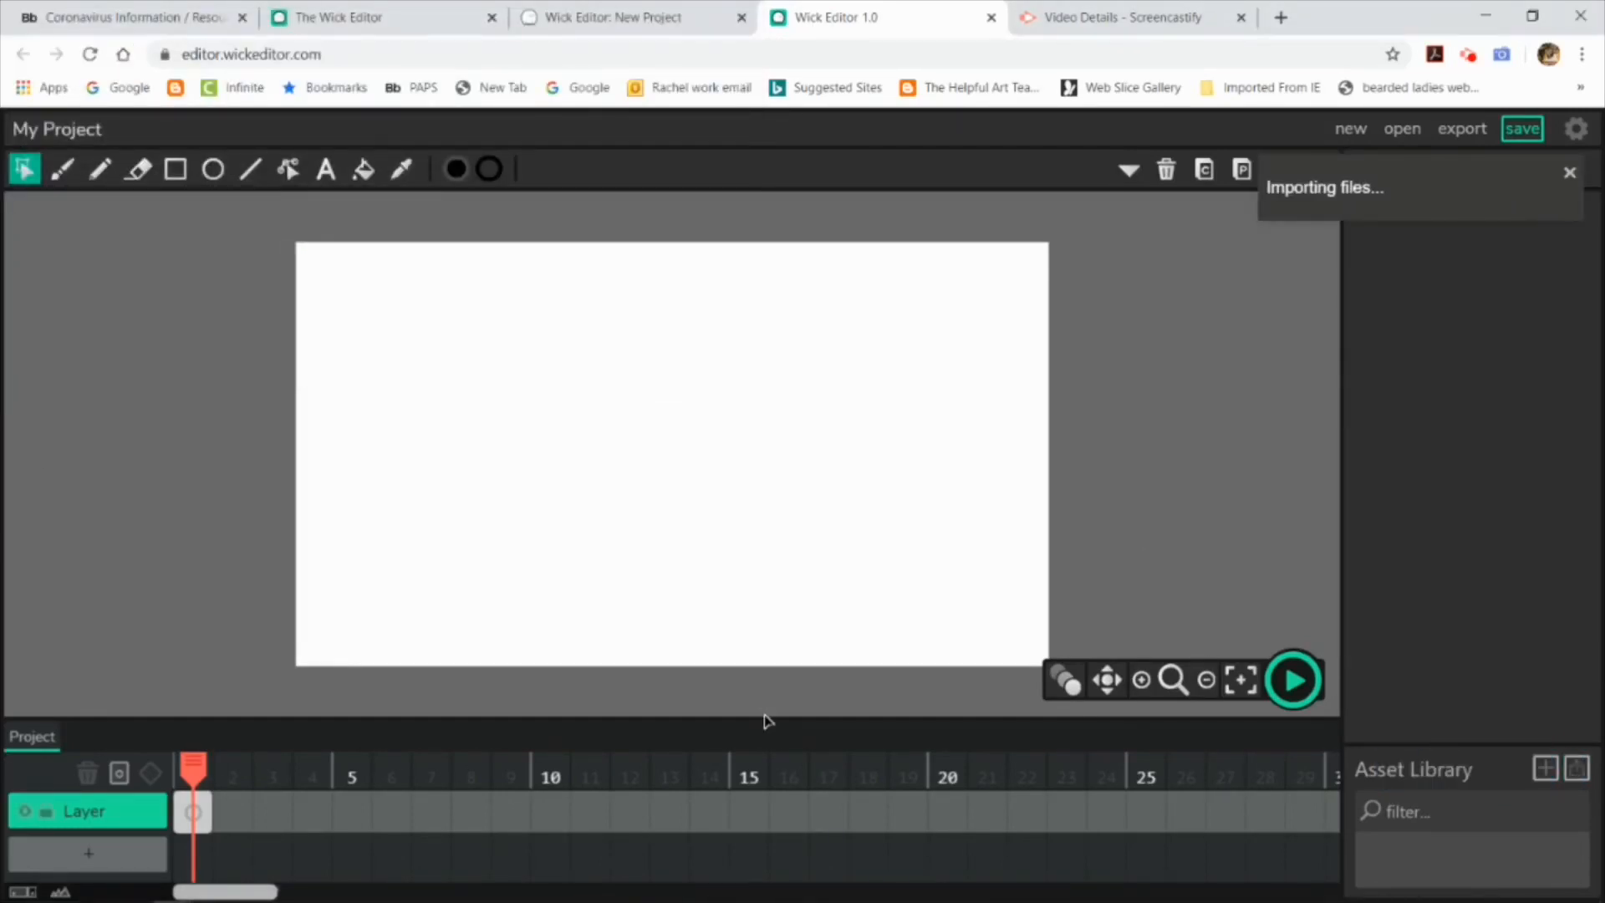
pyautogui.scroll(-6, 1043, 573)
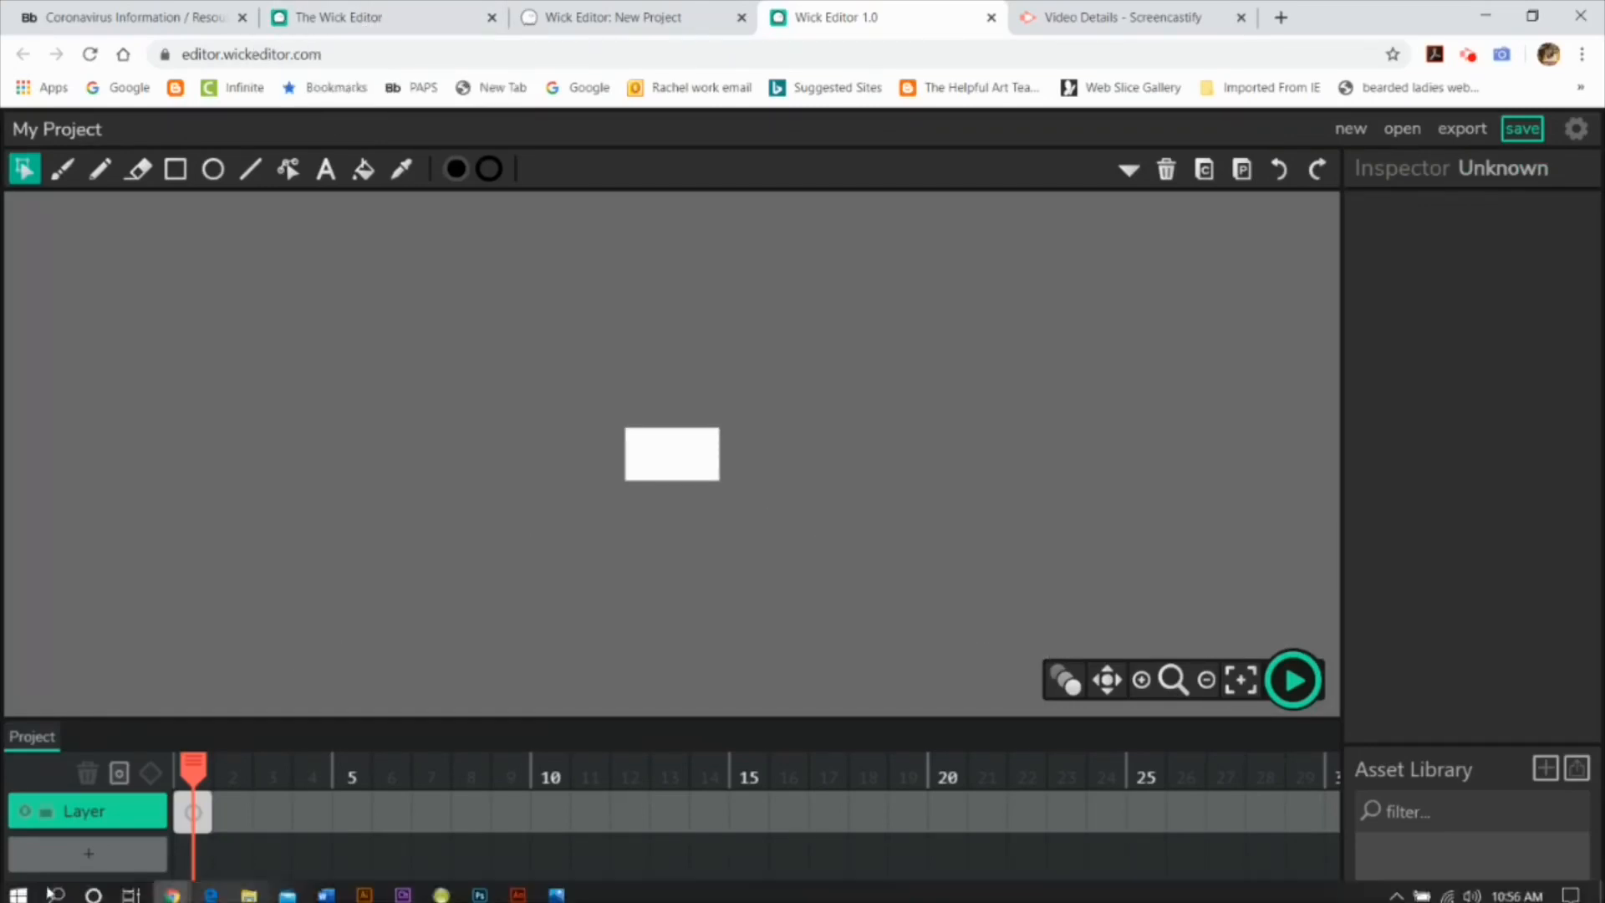
# Try to copy "scrolling background thumbnail" from the lesson folder onto the canvas, and undo the paste
pyautogui.click(335, 890)
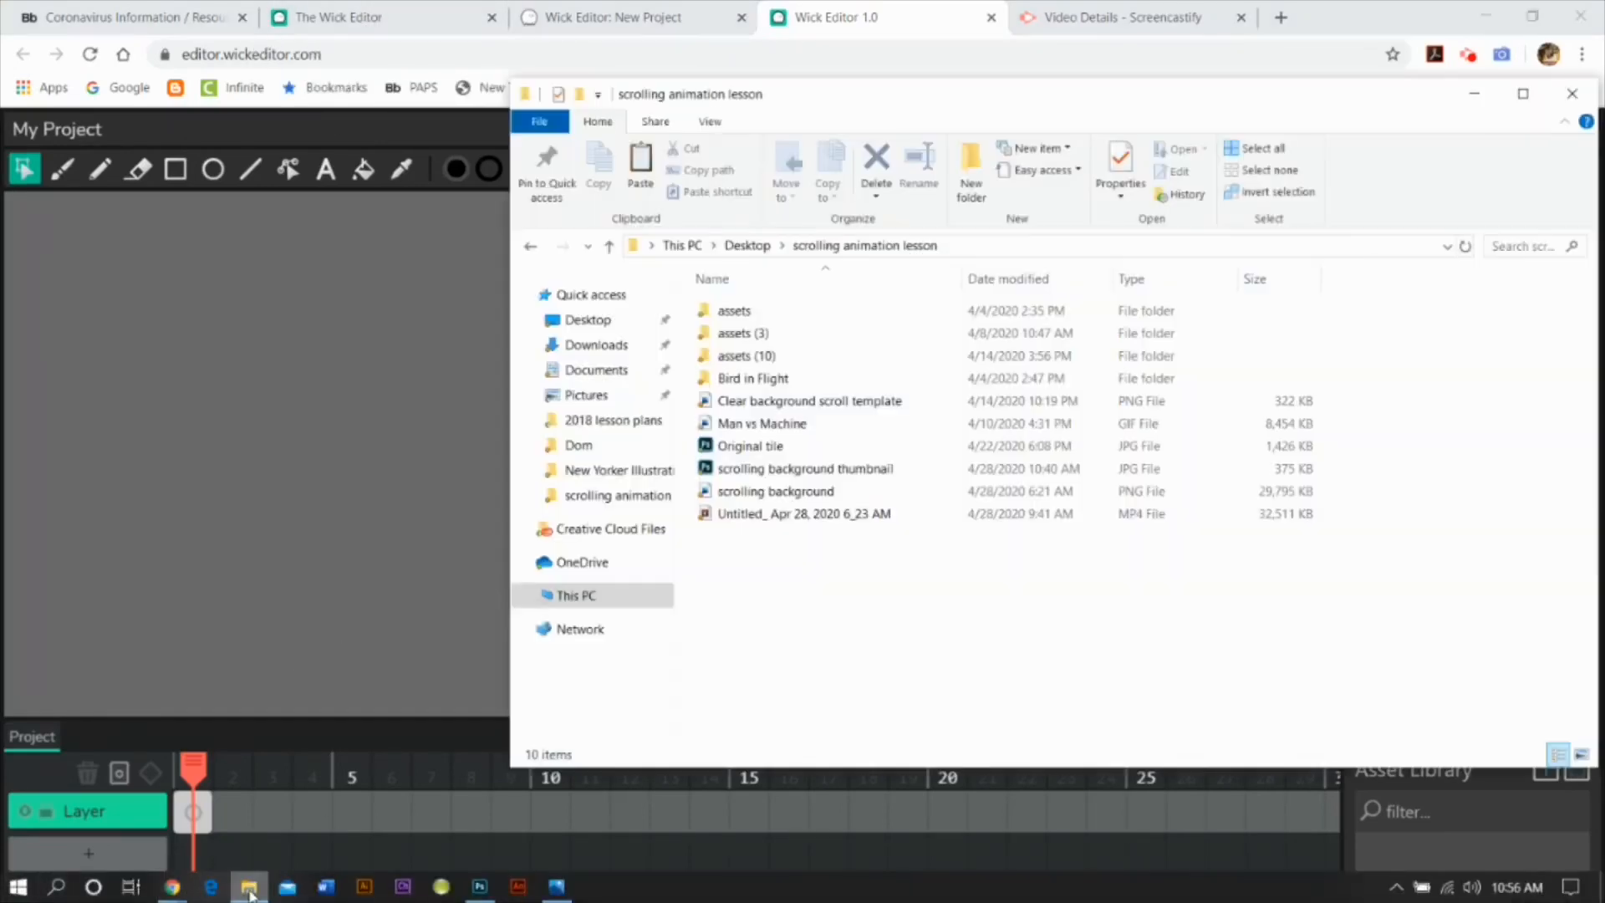
pyautogui.click(811, 470)
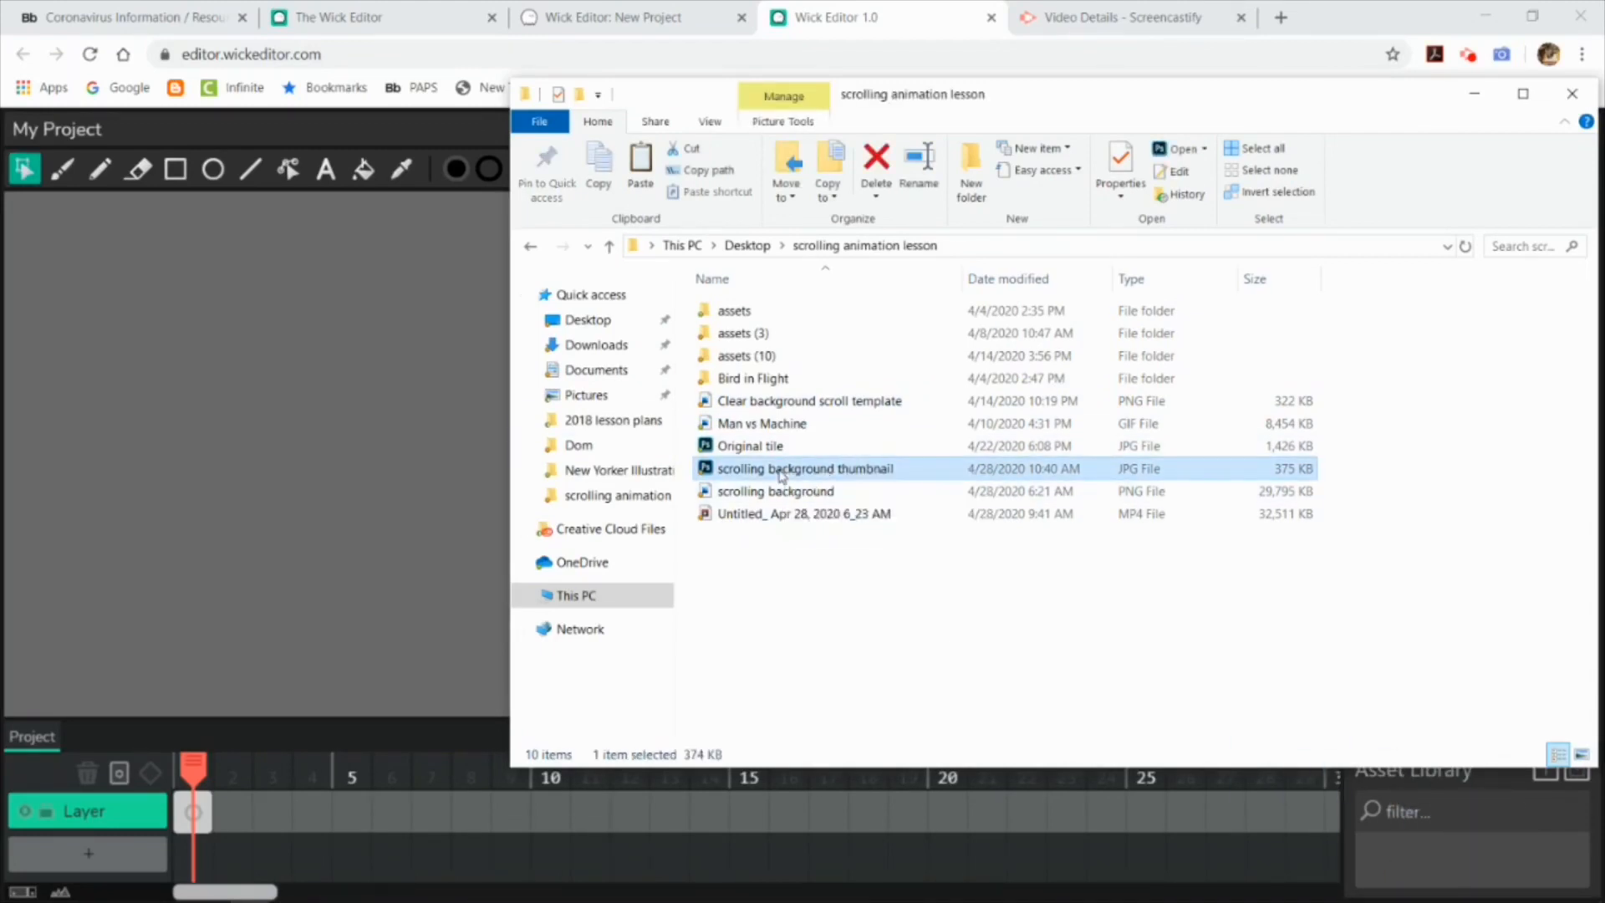
pyautogui.rightClick(750, 477)
pyautogui.click(502, 777)
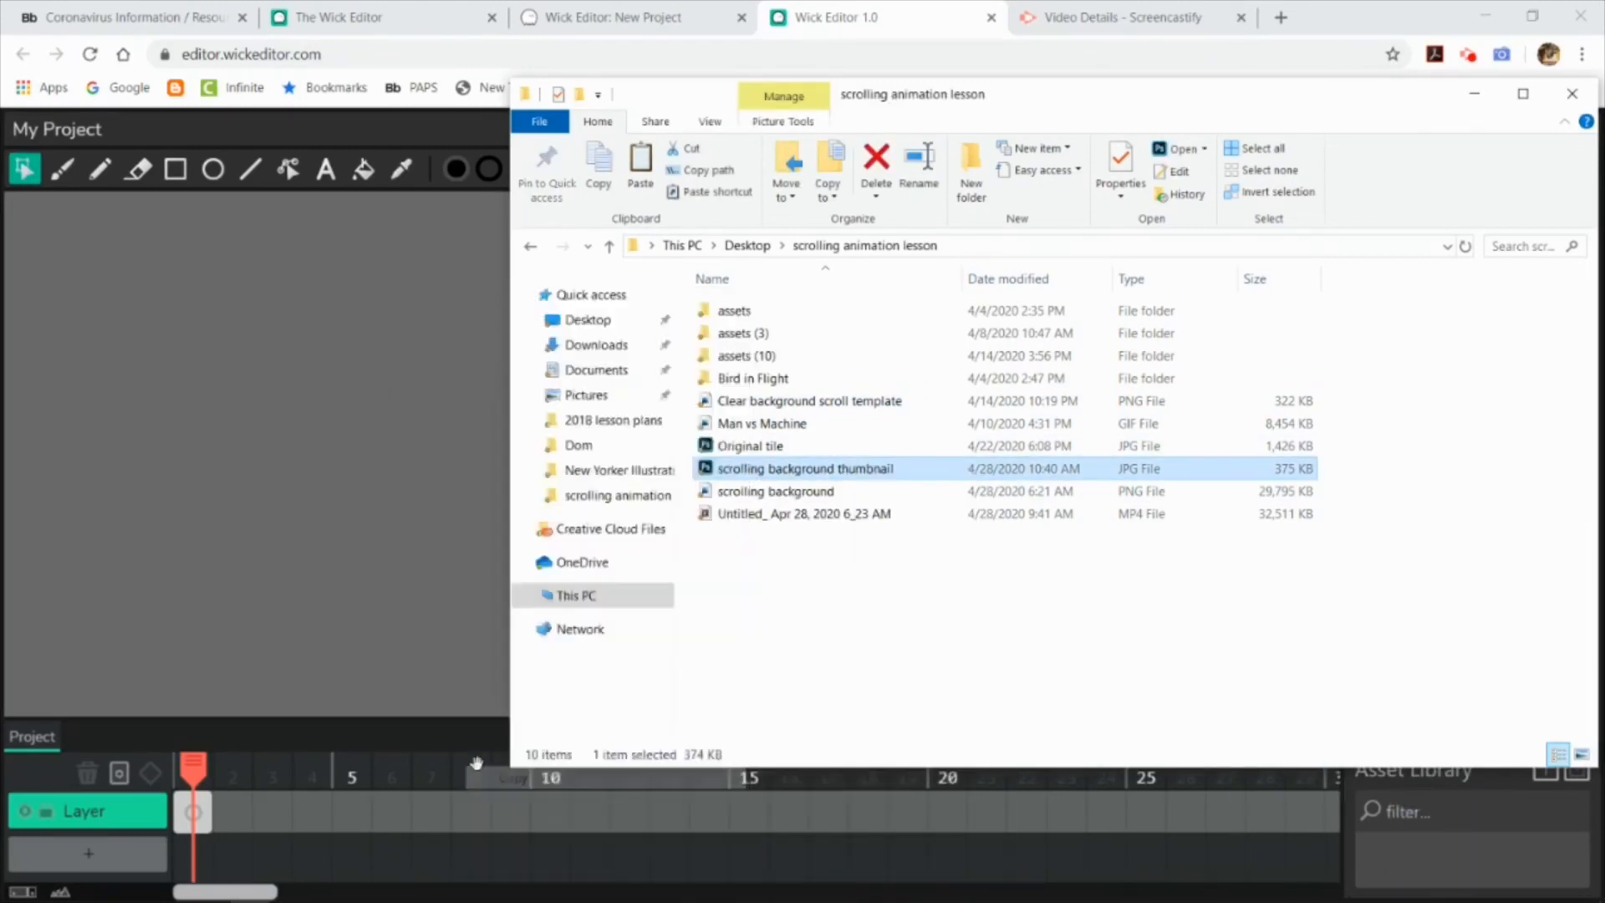
pyautogui.hotkey('alt', 'Tab')
pyautogui.hotkey('ctrl', 'v')
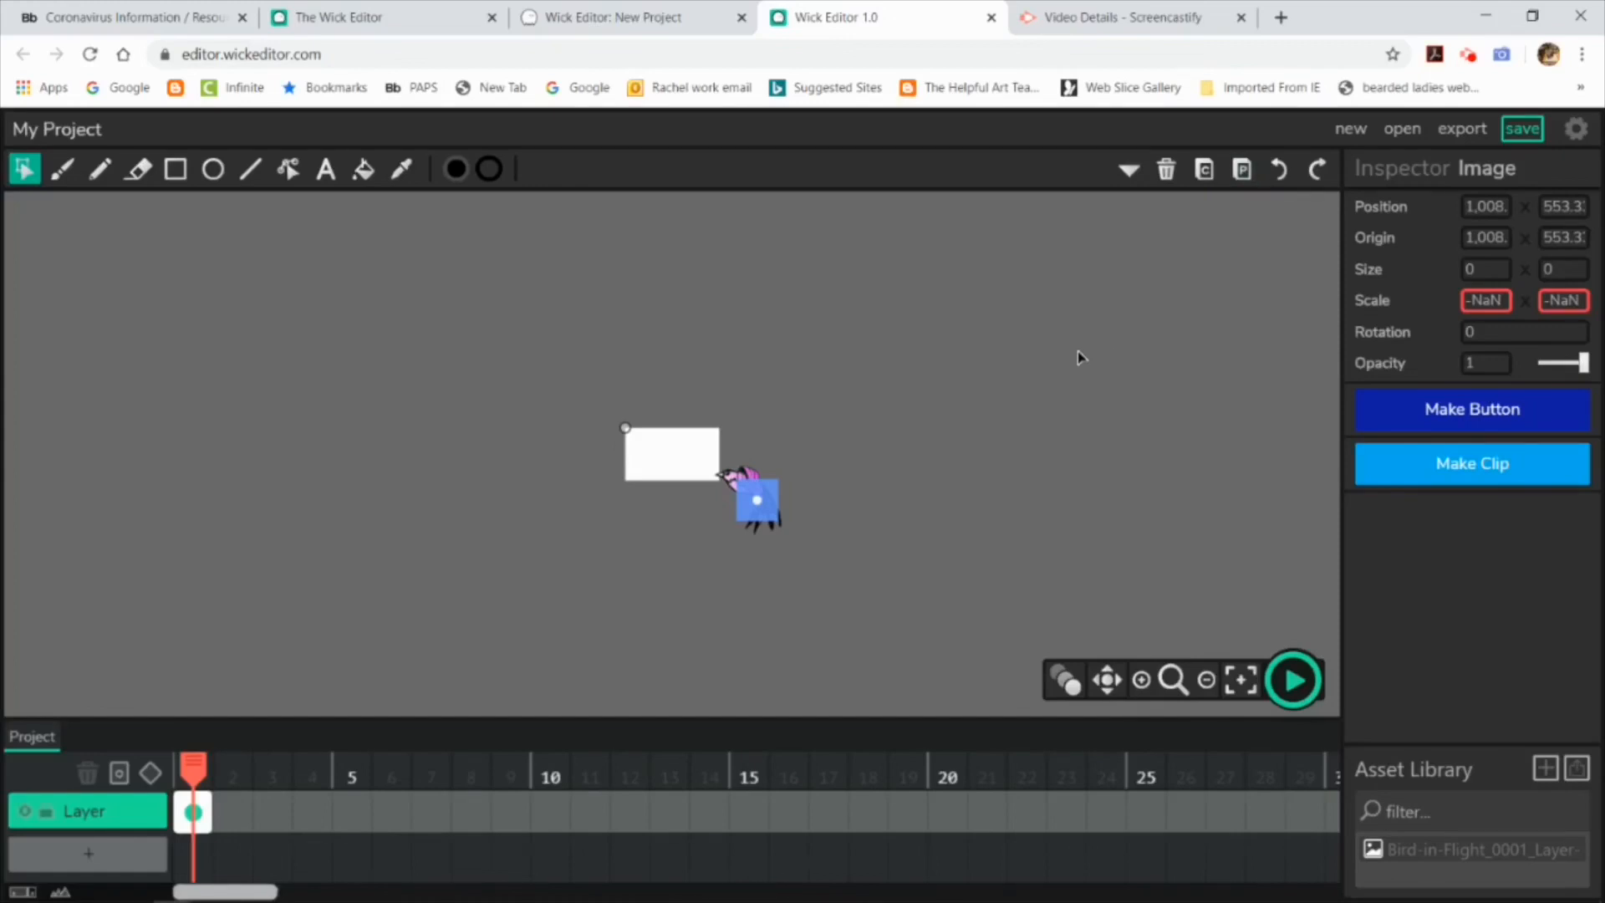
pyautogui.hotkey('ctrl', 'z')
pyautogui.hotkey('ctrl', 'z')
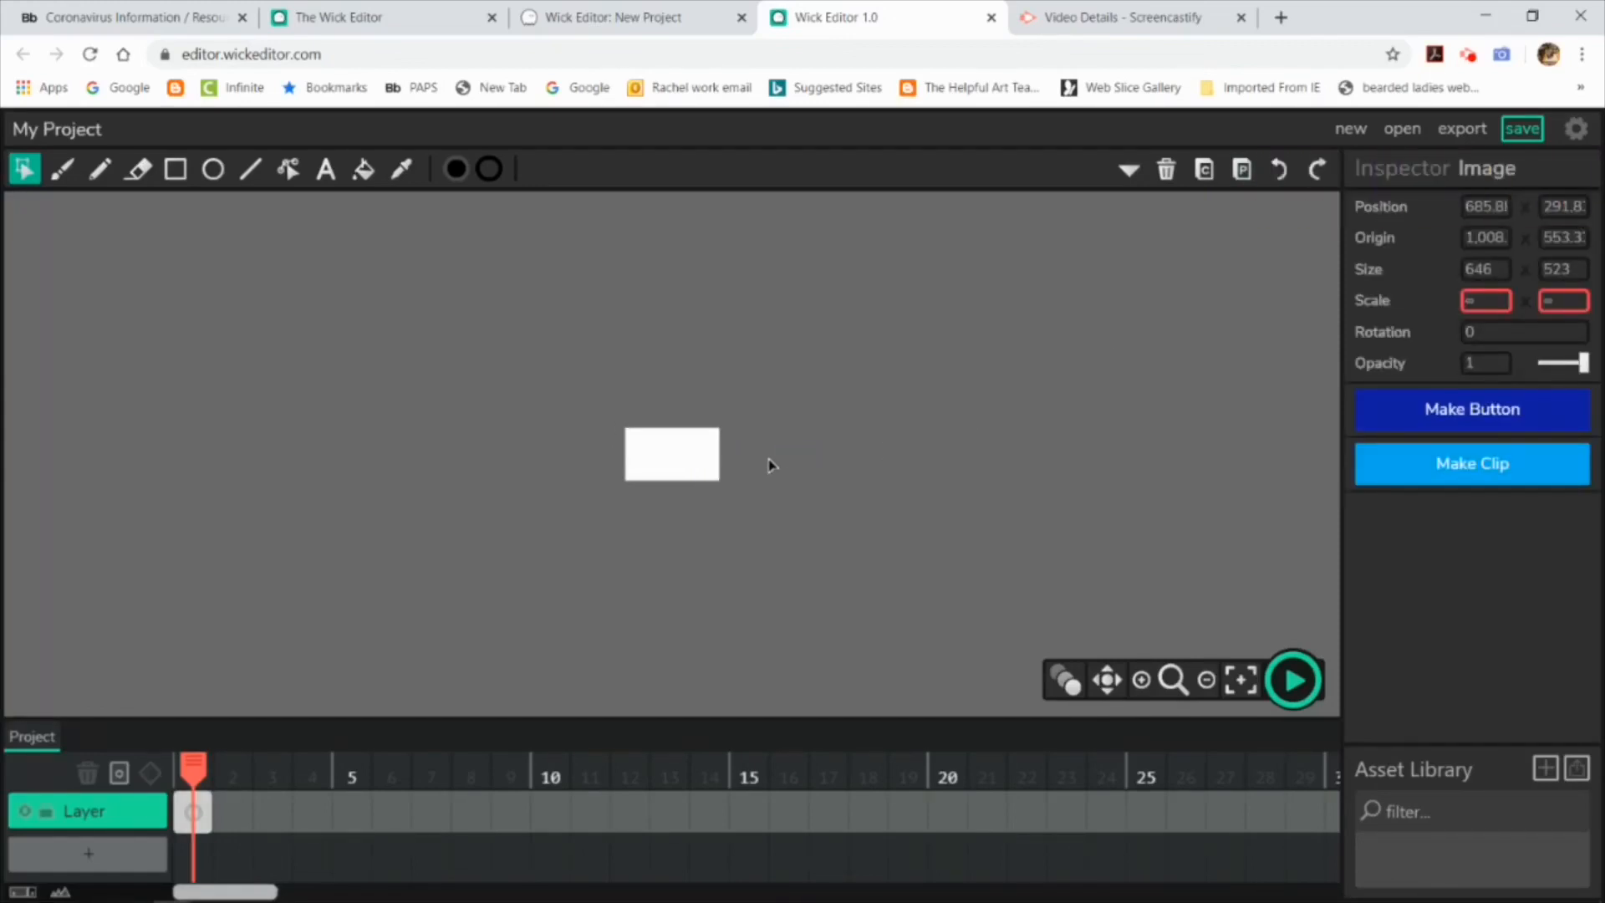
# Start a new project, upload "scrolling background thumbnail" to the asset library and place it on the canvas
pyautogui.click(1351, 128)
pyautogui.click(847, 593)
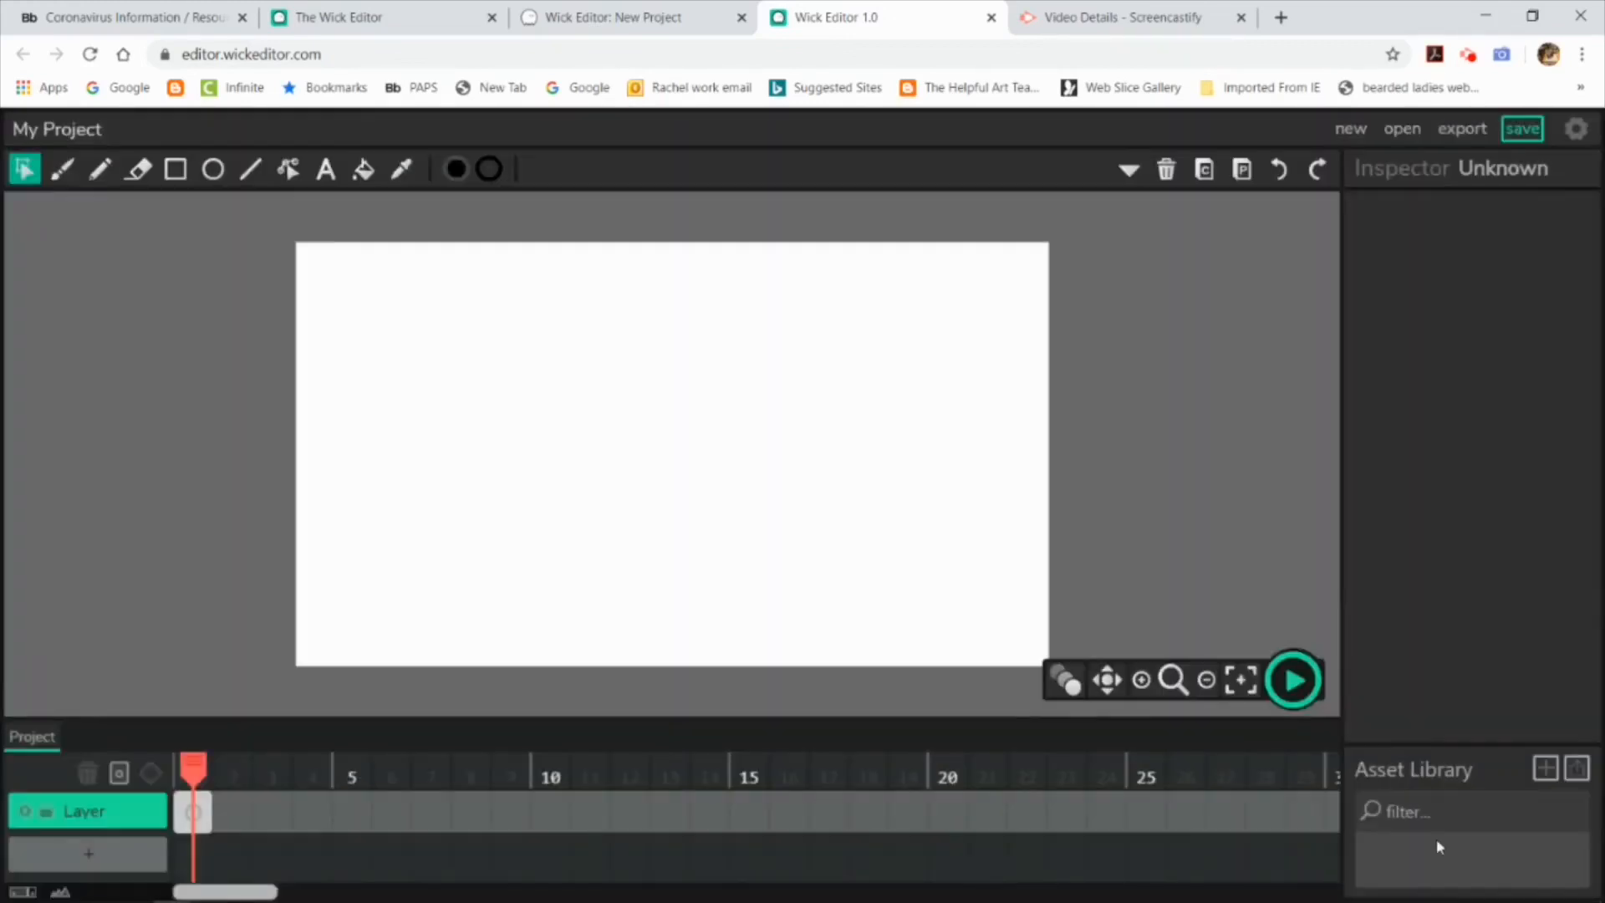
pyautogui.click(1577, 767)
pyautogui.doubleClick(337, 284)
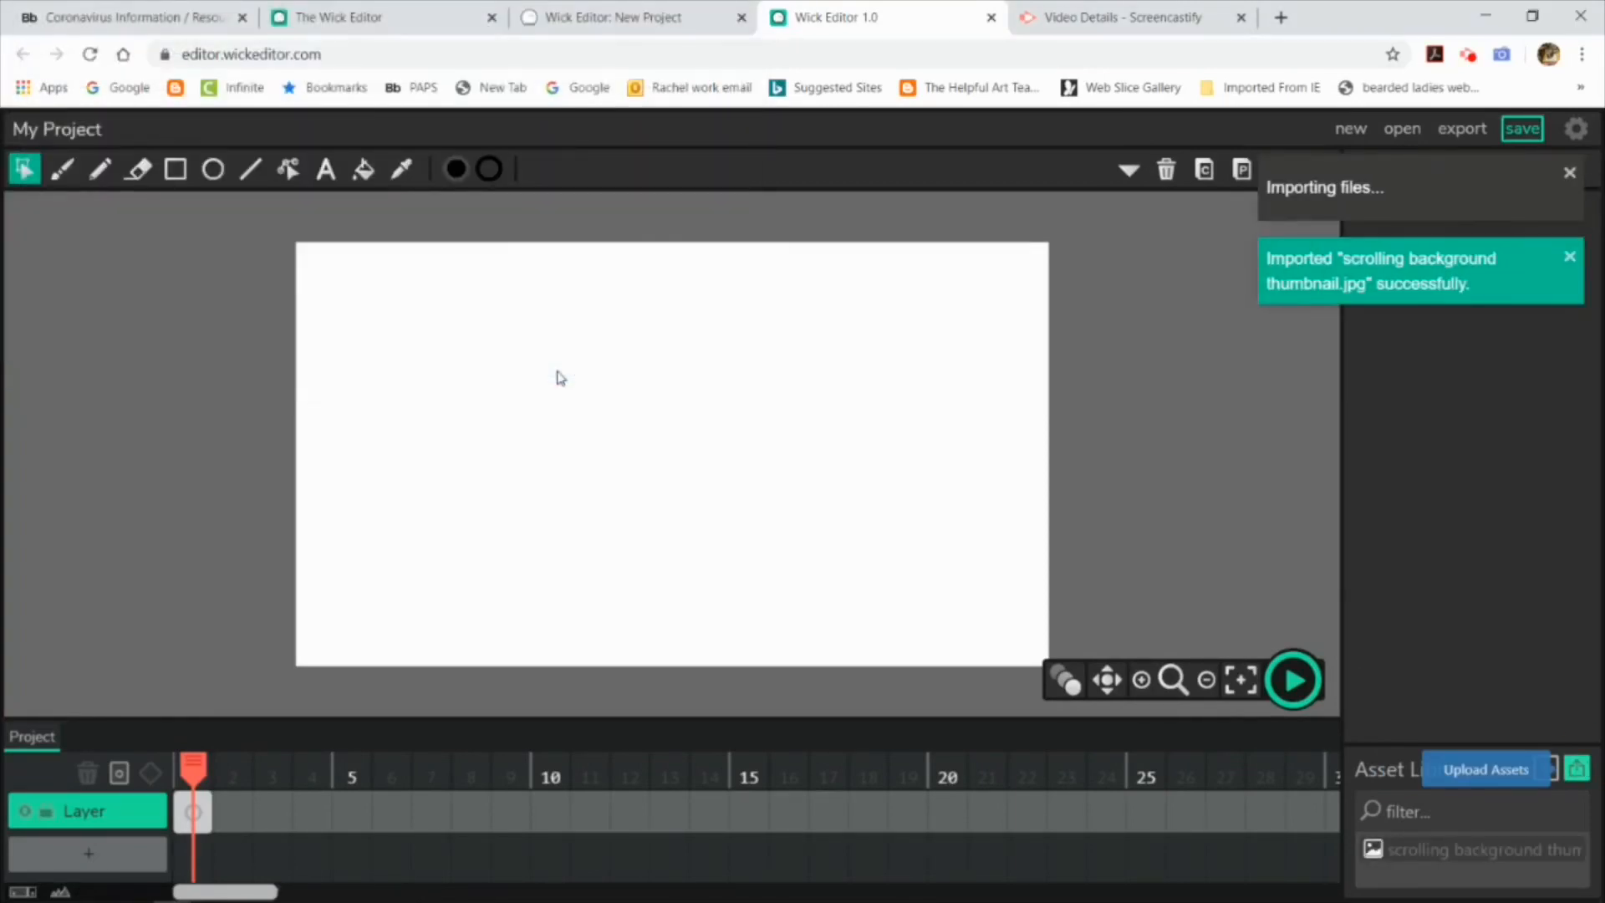
pyautogui.moveTo(1457, 850); pyautogui.dragTo(842, 402)
# Set the project size with the 1080p preset
pyautogui.click(1577, 128)
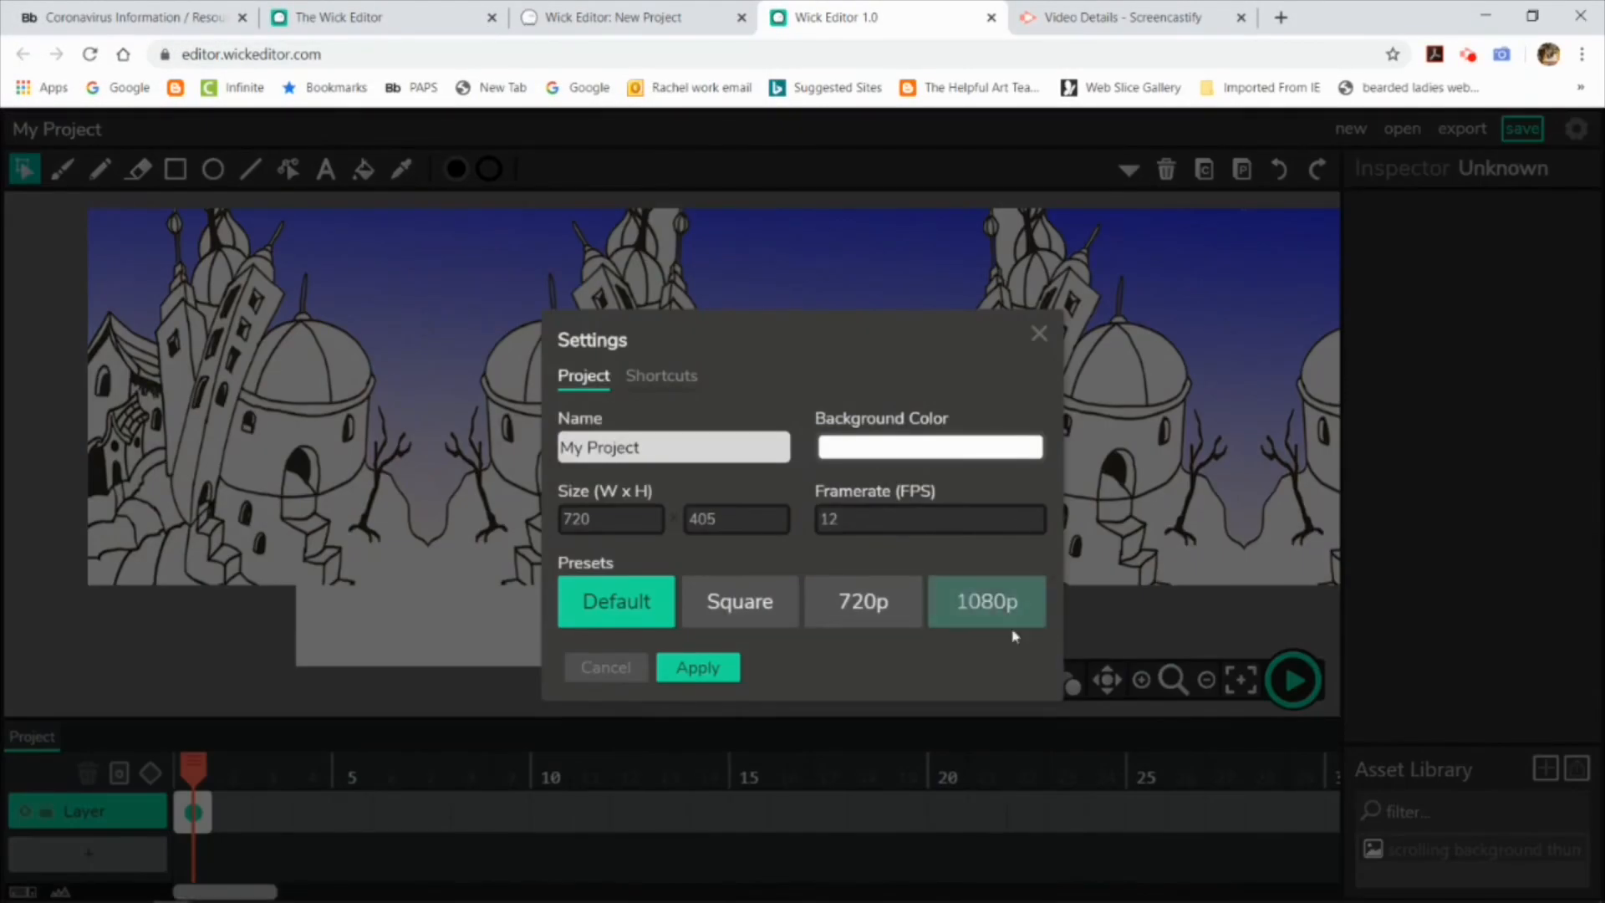
pyautogui.click(987, 601)
pyautogui.click(698, 667)
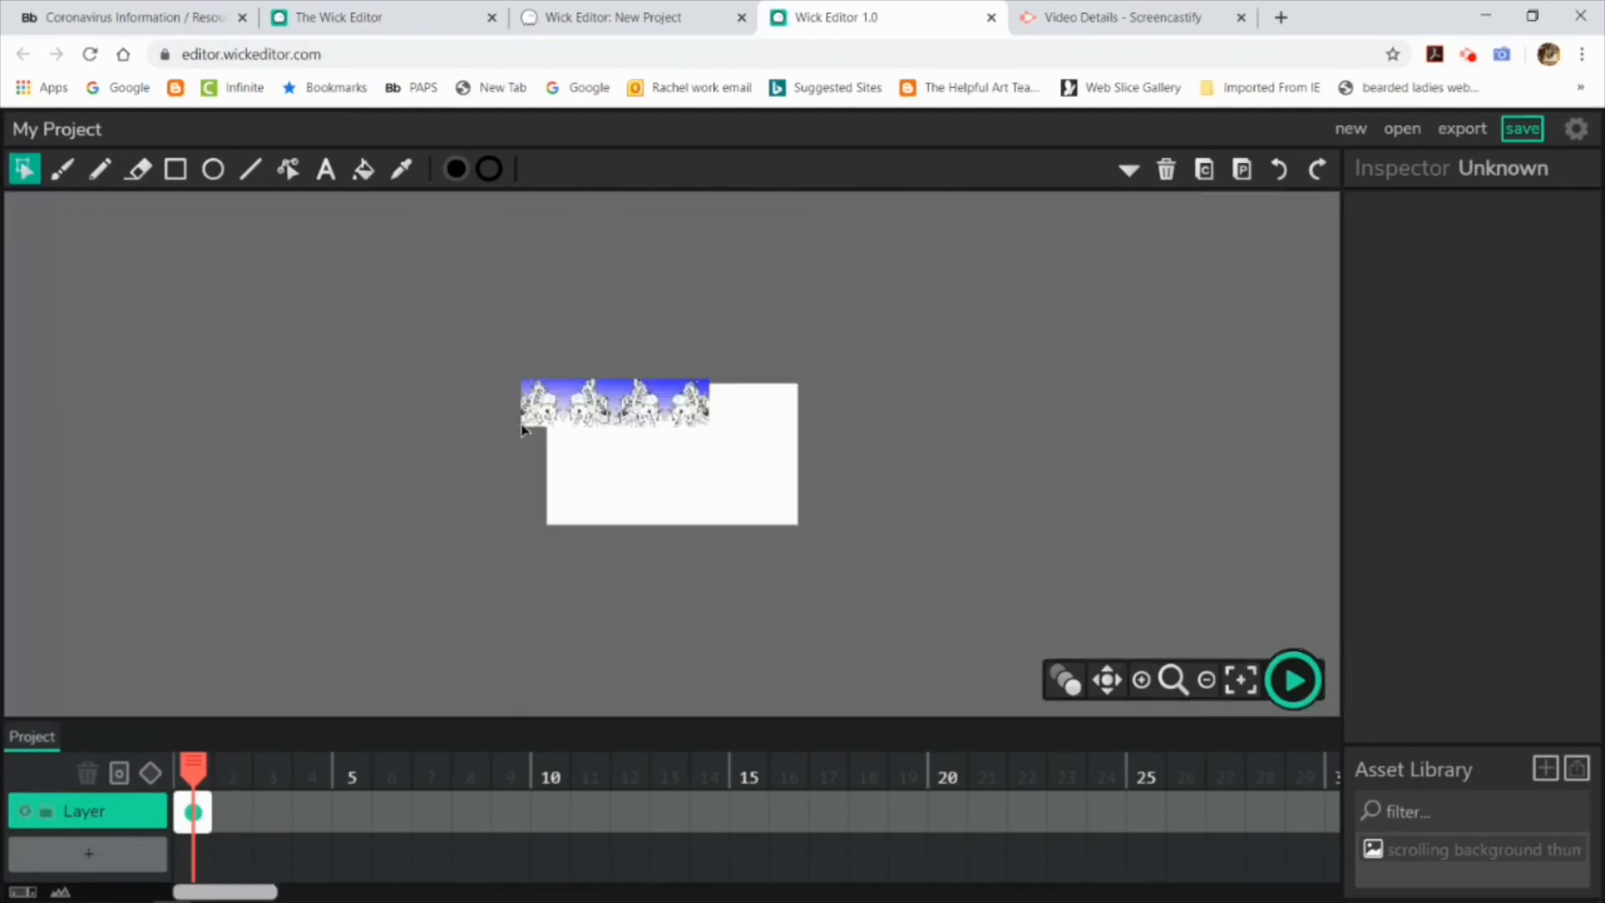
# Add a second frame and try pasting a copy of the background image into it, undoing the paste
pyautogui.click(592, 410)
pyautogui.click(235, 813)
pyautogui.click(1242, 170)
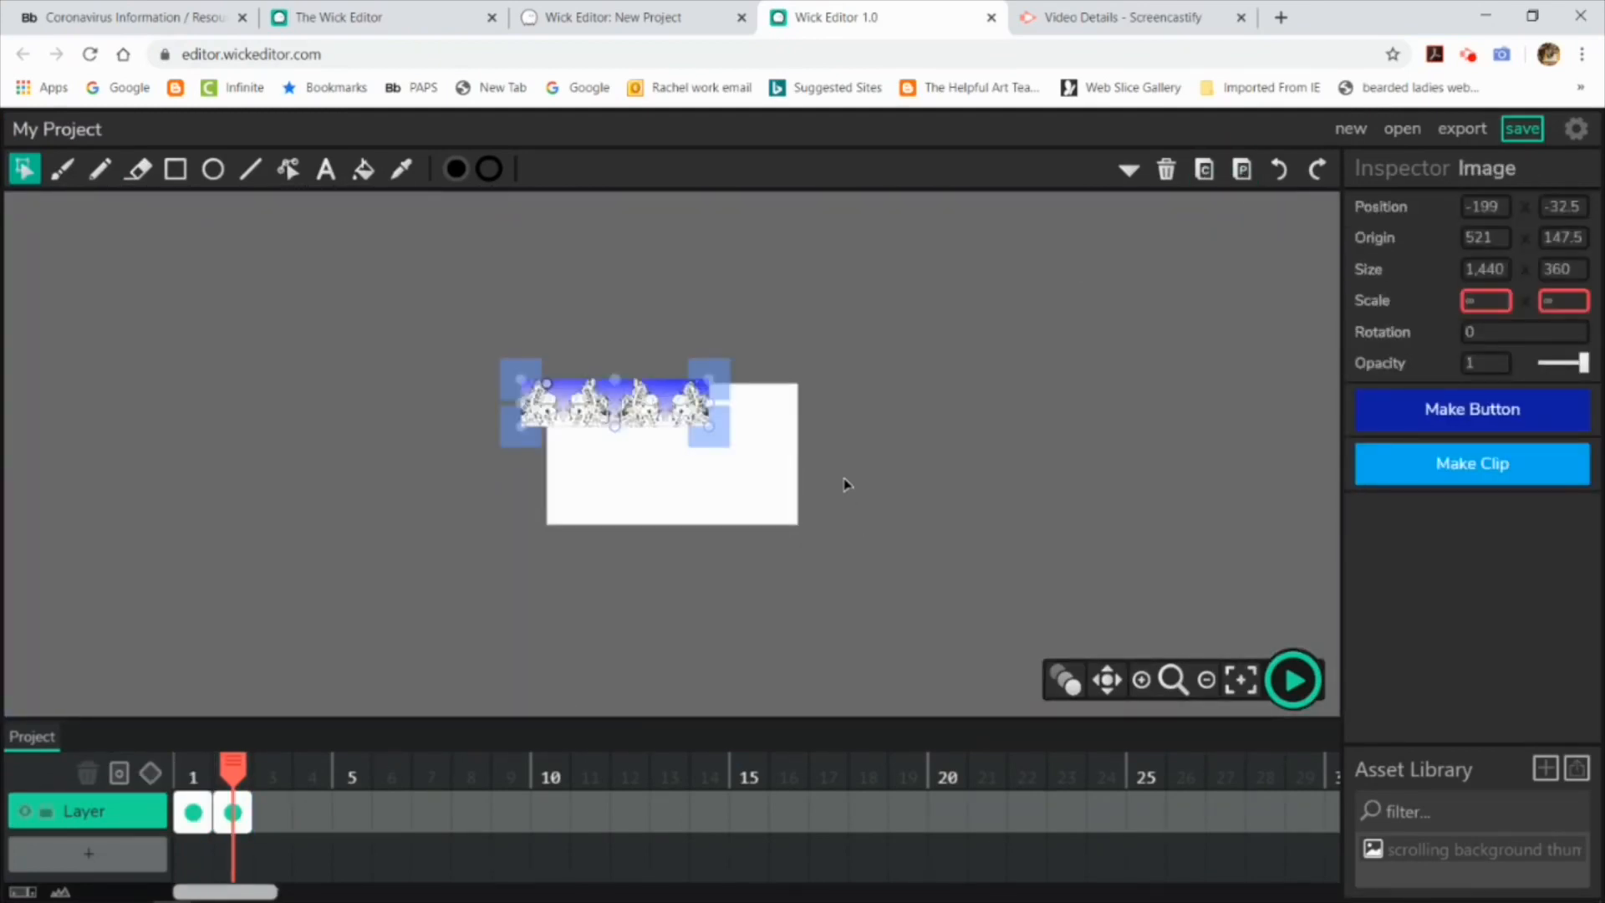
pyautogui.hotkey('ctrl', 'z')
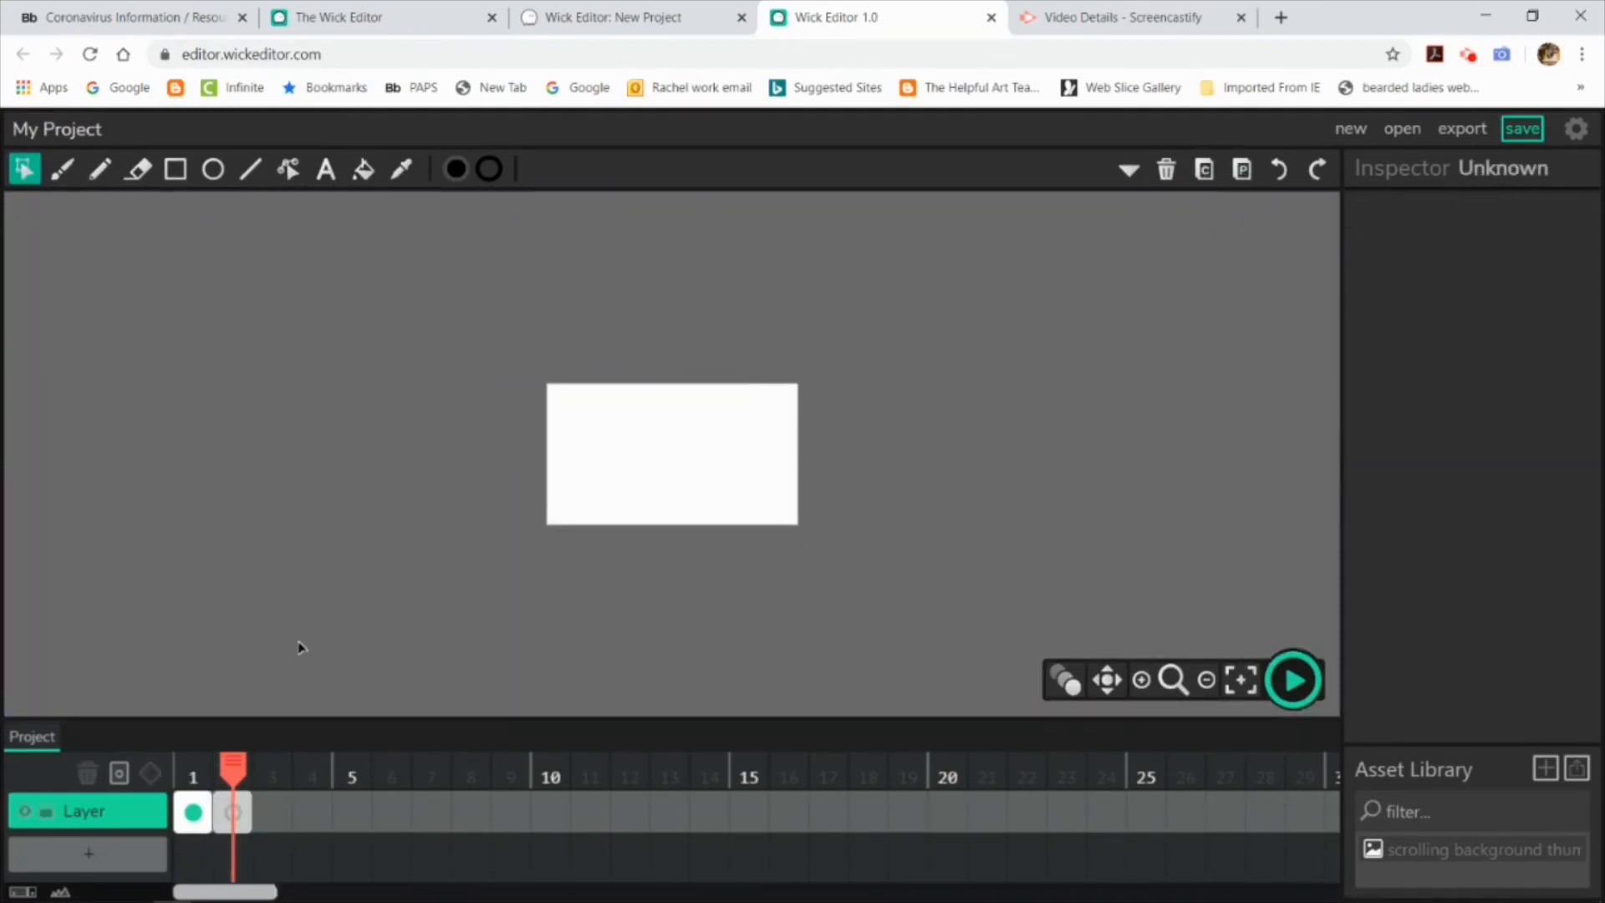
# Scale the background image on frame 1 to about 6,402 × 1,126 and align its start with the canvas's left edge
pyautogui.click(193, 813)
pyautogui.click(644, 413)
pyautogui.moveTo(706, 424); pyautogui.dragTo(1074, 517)
pyautogui.moveTo(418, 430); pyautogui.dragTo(812, 438)
pyautogui.moveTo(803, 437); pyautogui.dragTo(698, 375)
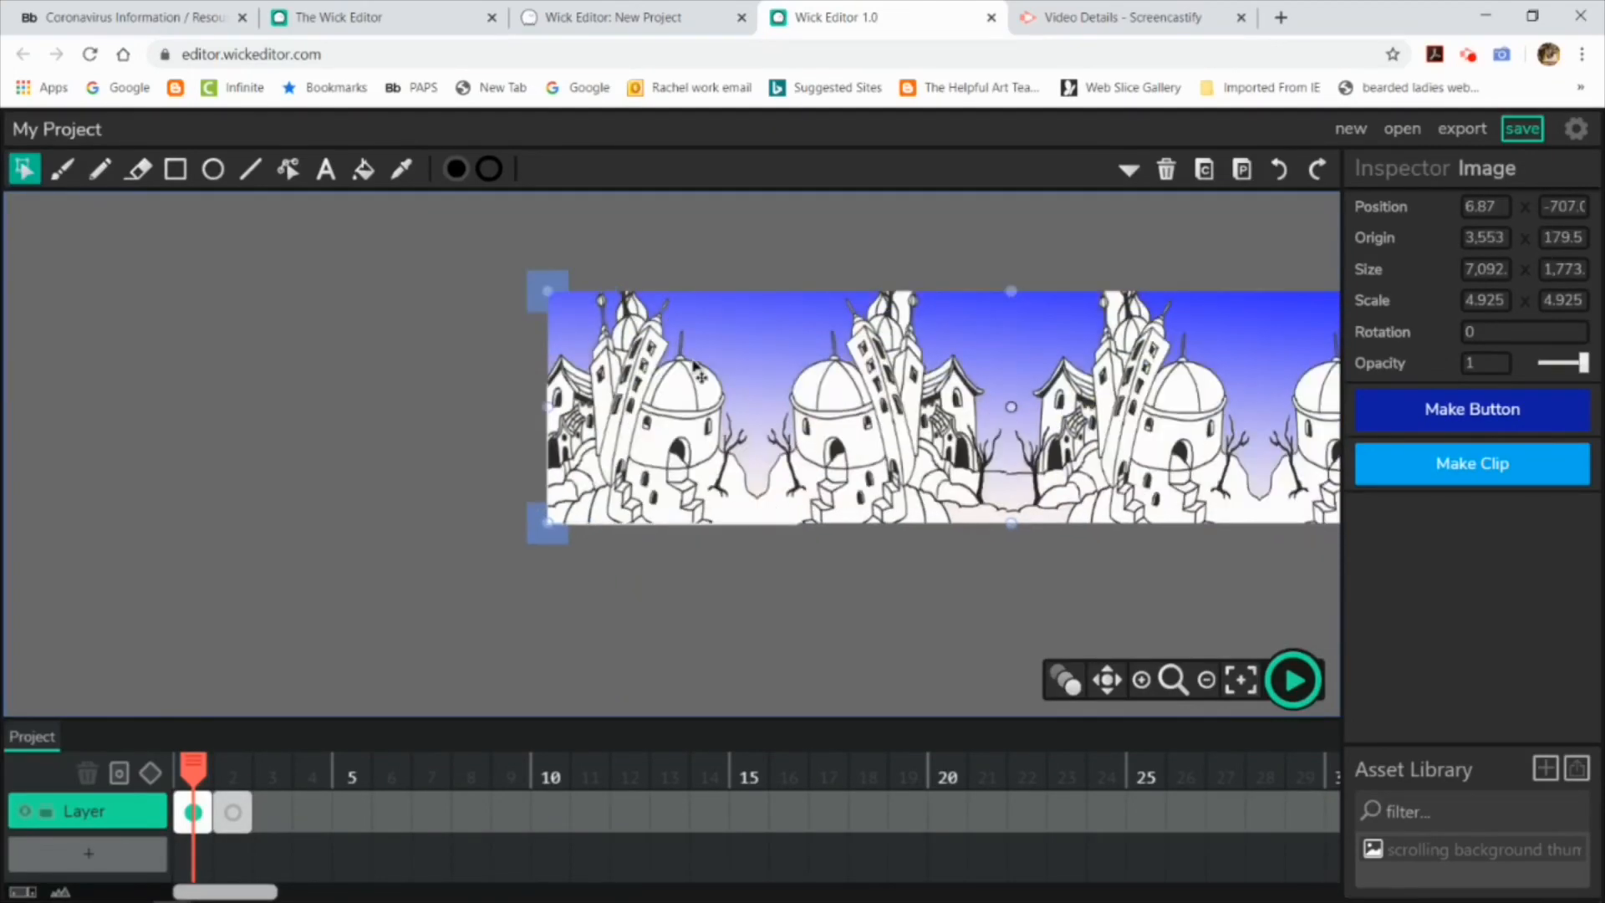
pyautogui.moveTo(550, 297); pyautogui.dragTo(565, 350)
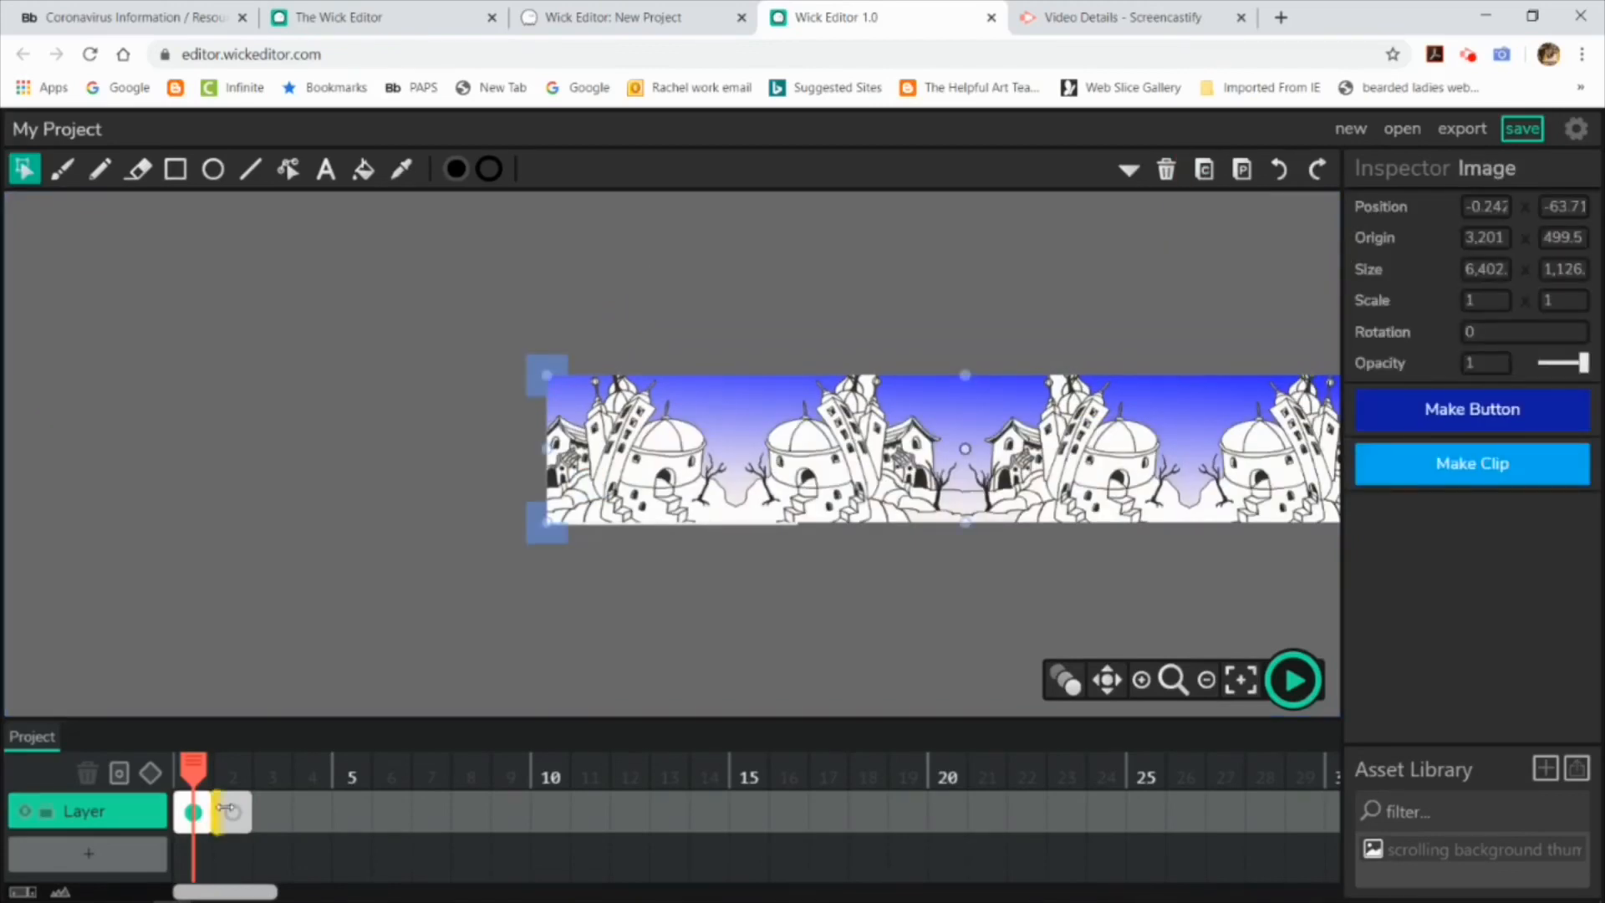
# Turn on onion skinning, paste the background image into frame 2 and shift it about 96 px left
pyautogui.click(232, 812)
pyautogui.click(1066, 679)
pyautogui.click(1243, 170)
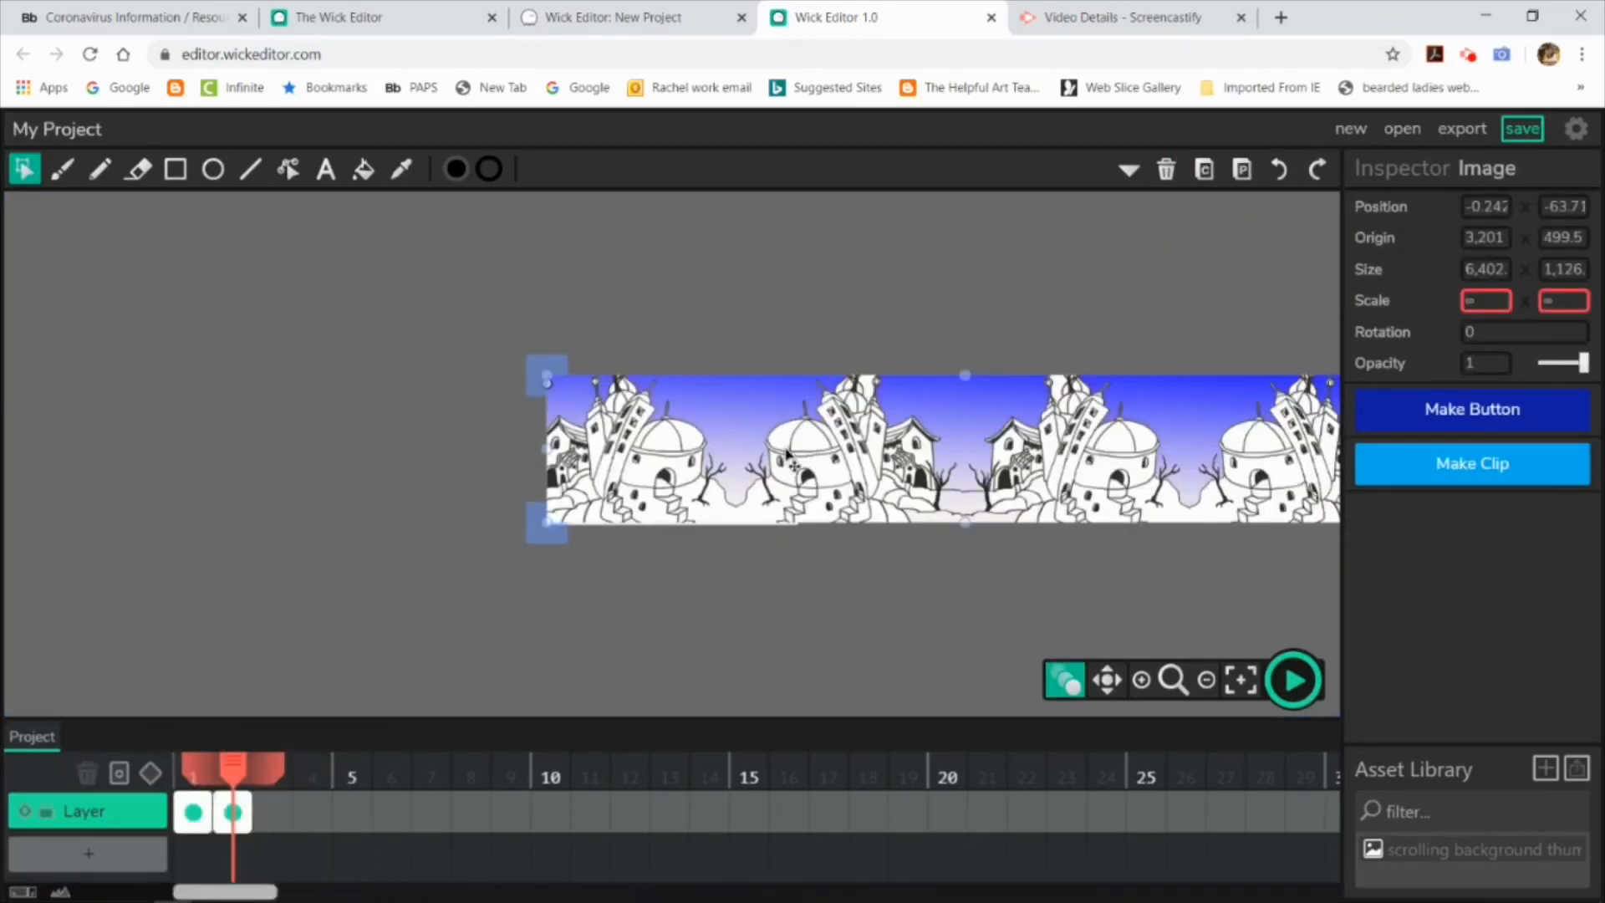
pyautogui.moveTo(690, 452); pyautogui.dragTo(665, 456)
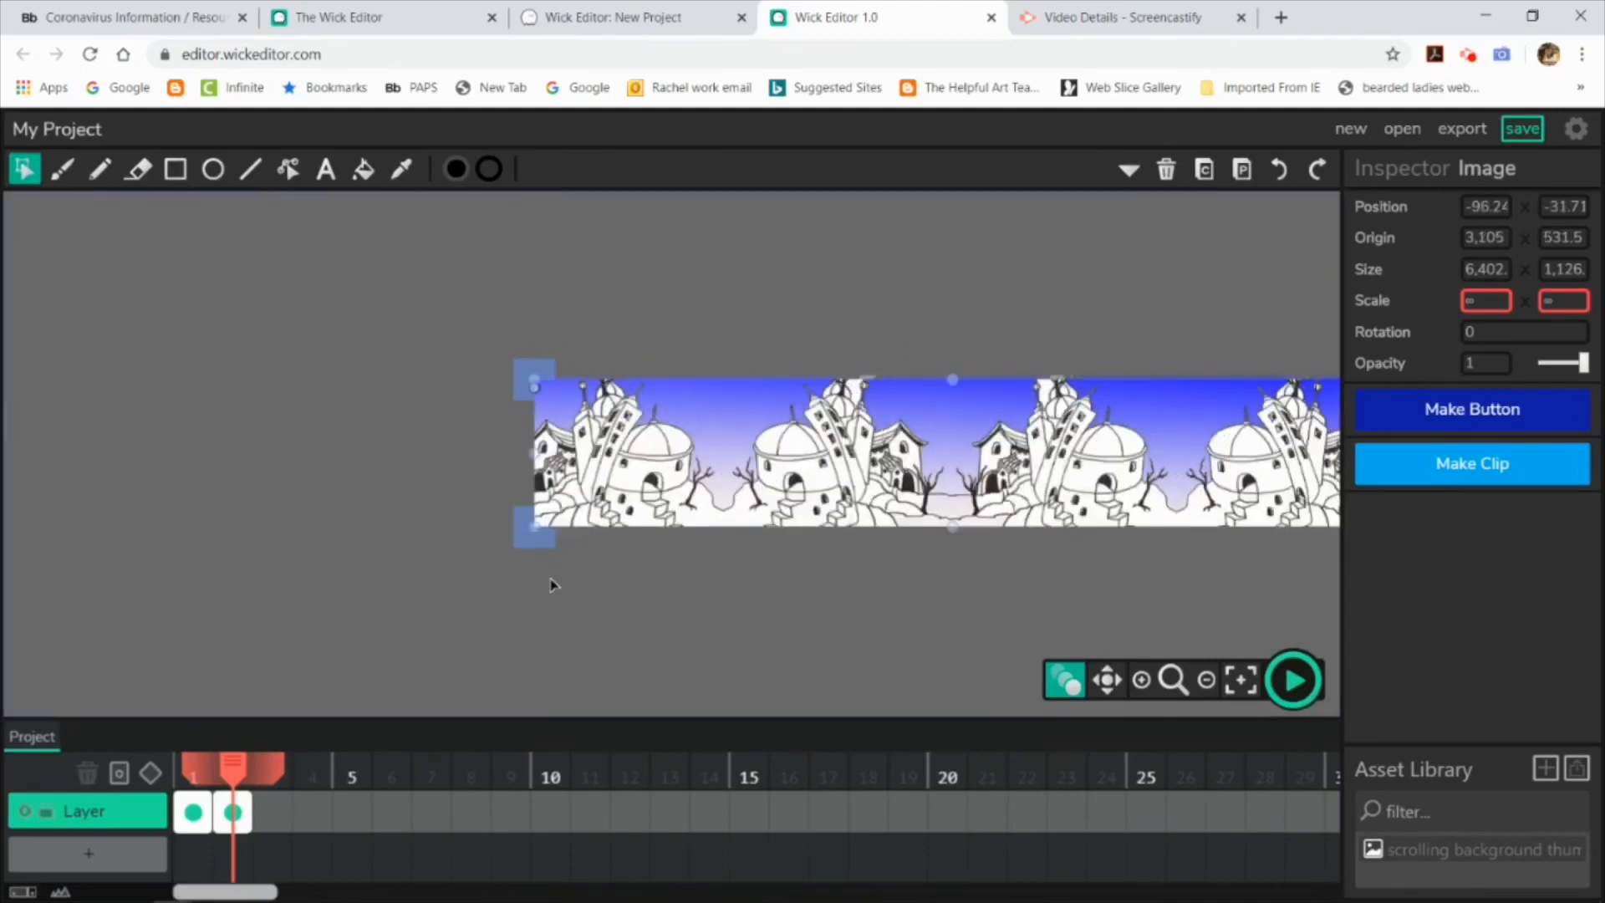
# Paste the background into new frames 3 and 4, shifting each copy about 150 to 160 px further left
pyautogui.click(273, 811)
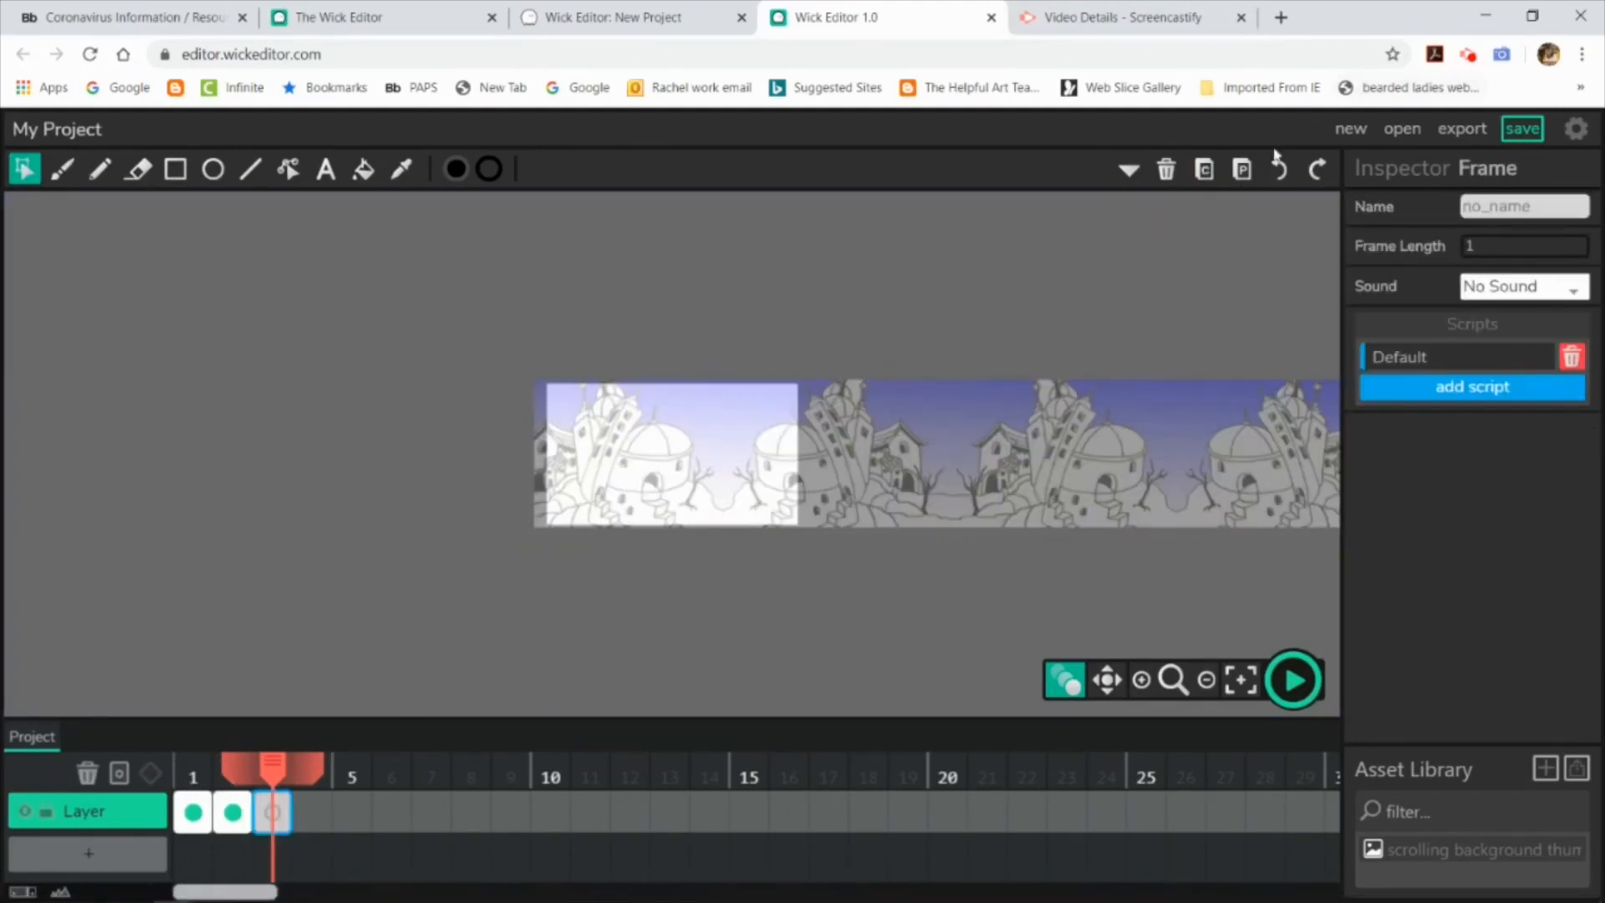
pyautogui.click(1242, 169)
pyautogui.moveTo(682, 448); pyautogui.dragTo(669, 451)
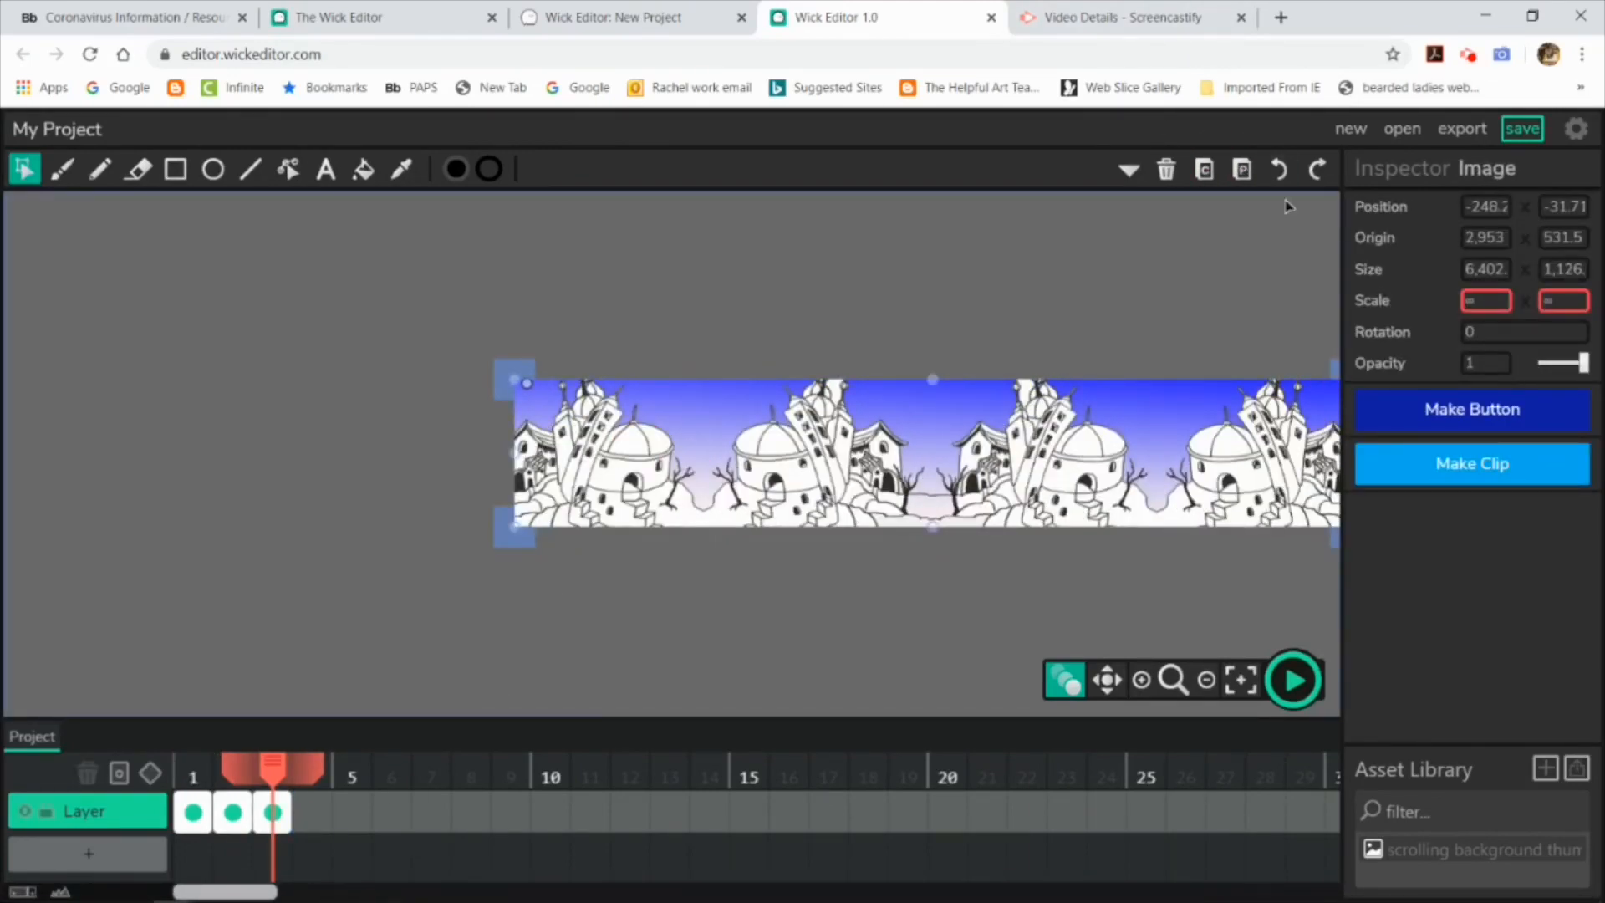
pyautogui.click(1243, 171)
pyautogui.click(312, 811)
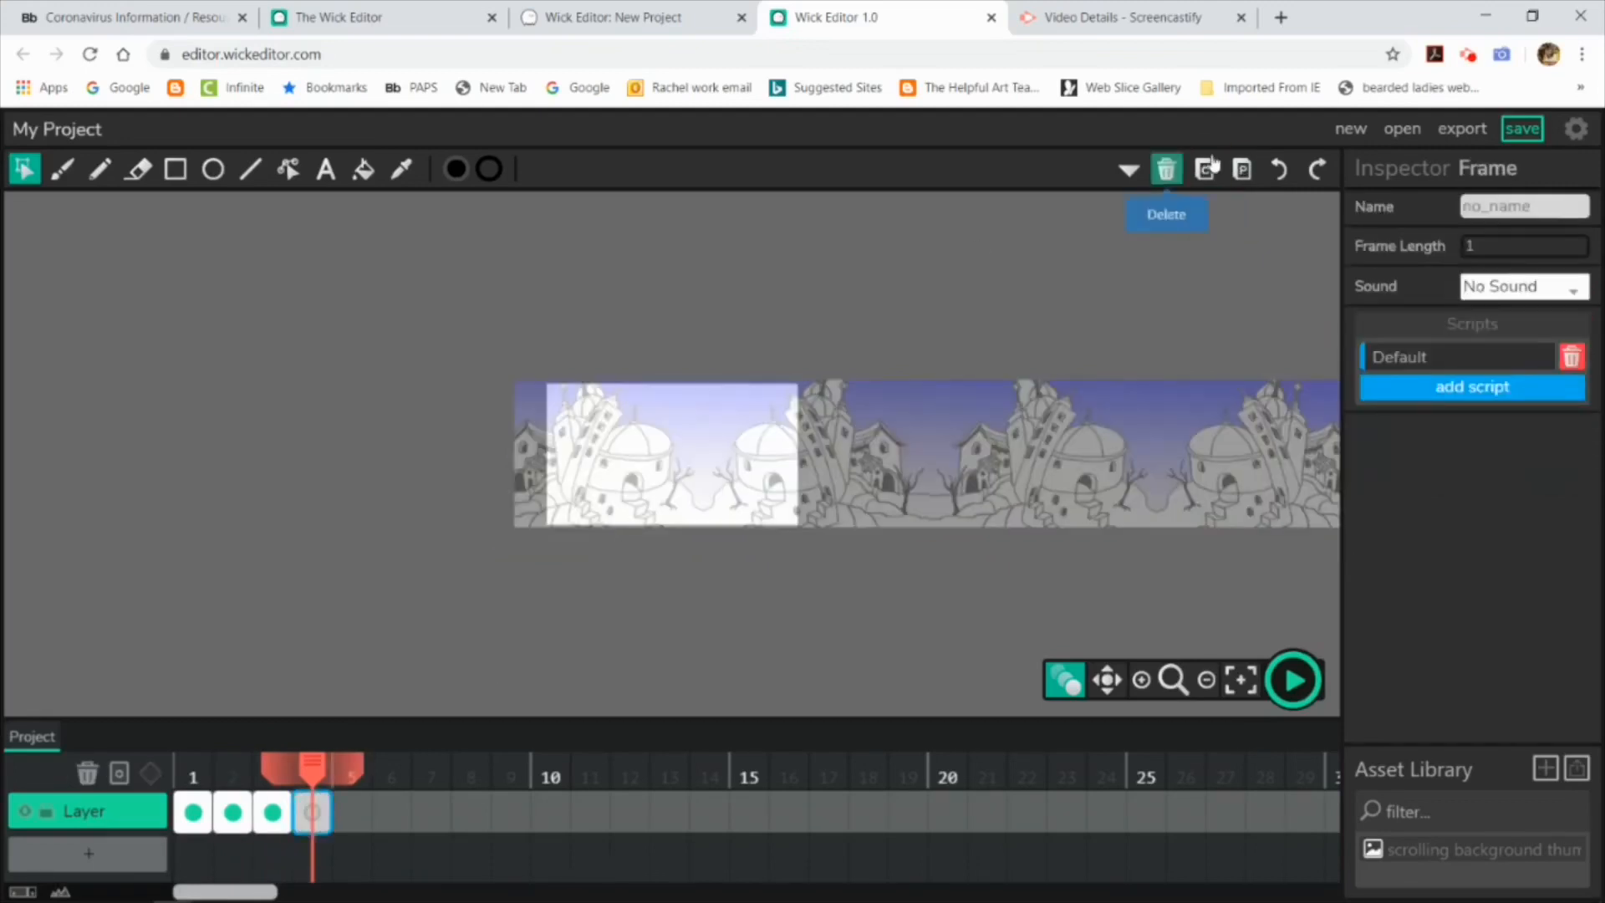
pyautogui.click(1243, 171)
pyautogui.moveTo(639, 427); pyautogui.dragTo(599, 427)
# Paste the shifted background into new frames 5 and 6, moving each copy further left, to x about -832 on frame 6
pyautogui.click(1204, 170)
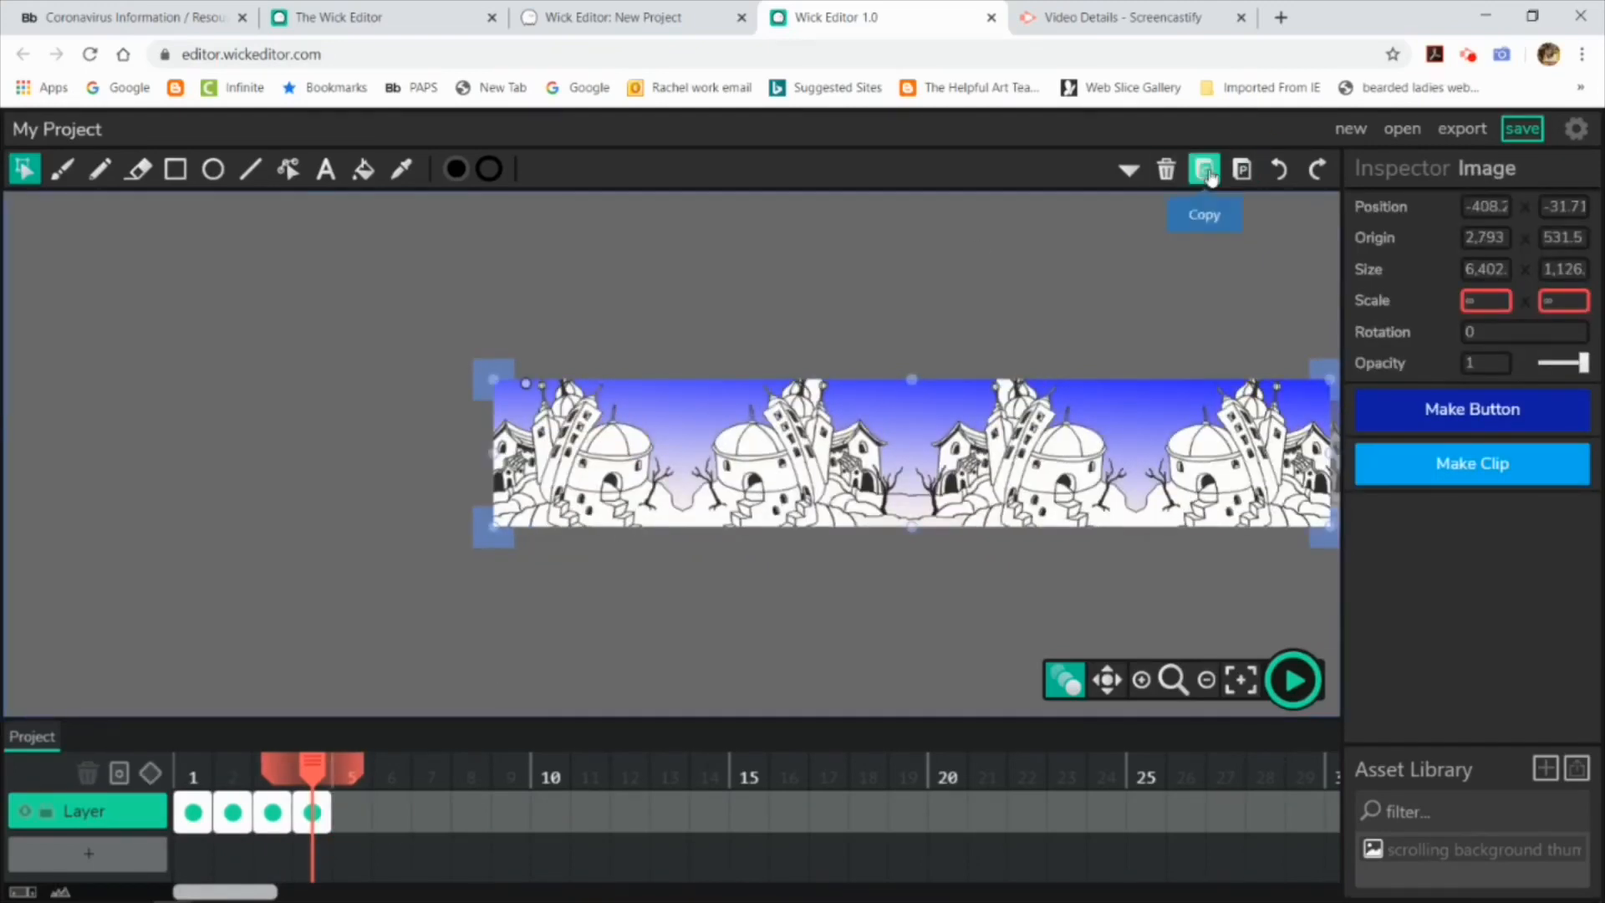
pyautogui.click(352, 811)
pyautogui.click(1244, 171)
pyautogui.moveTo(709, 459); pyautogui.dragTo(678, 458)
pyautogui.click(391, 811)
pyautogui.click(1243, 171)
pyautogui.click(444, 825)
pyautogui.click(392, 811)
pyautogui.click(836, 456)
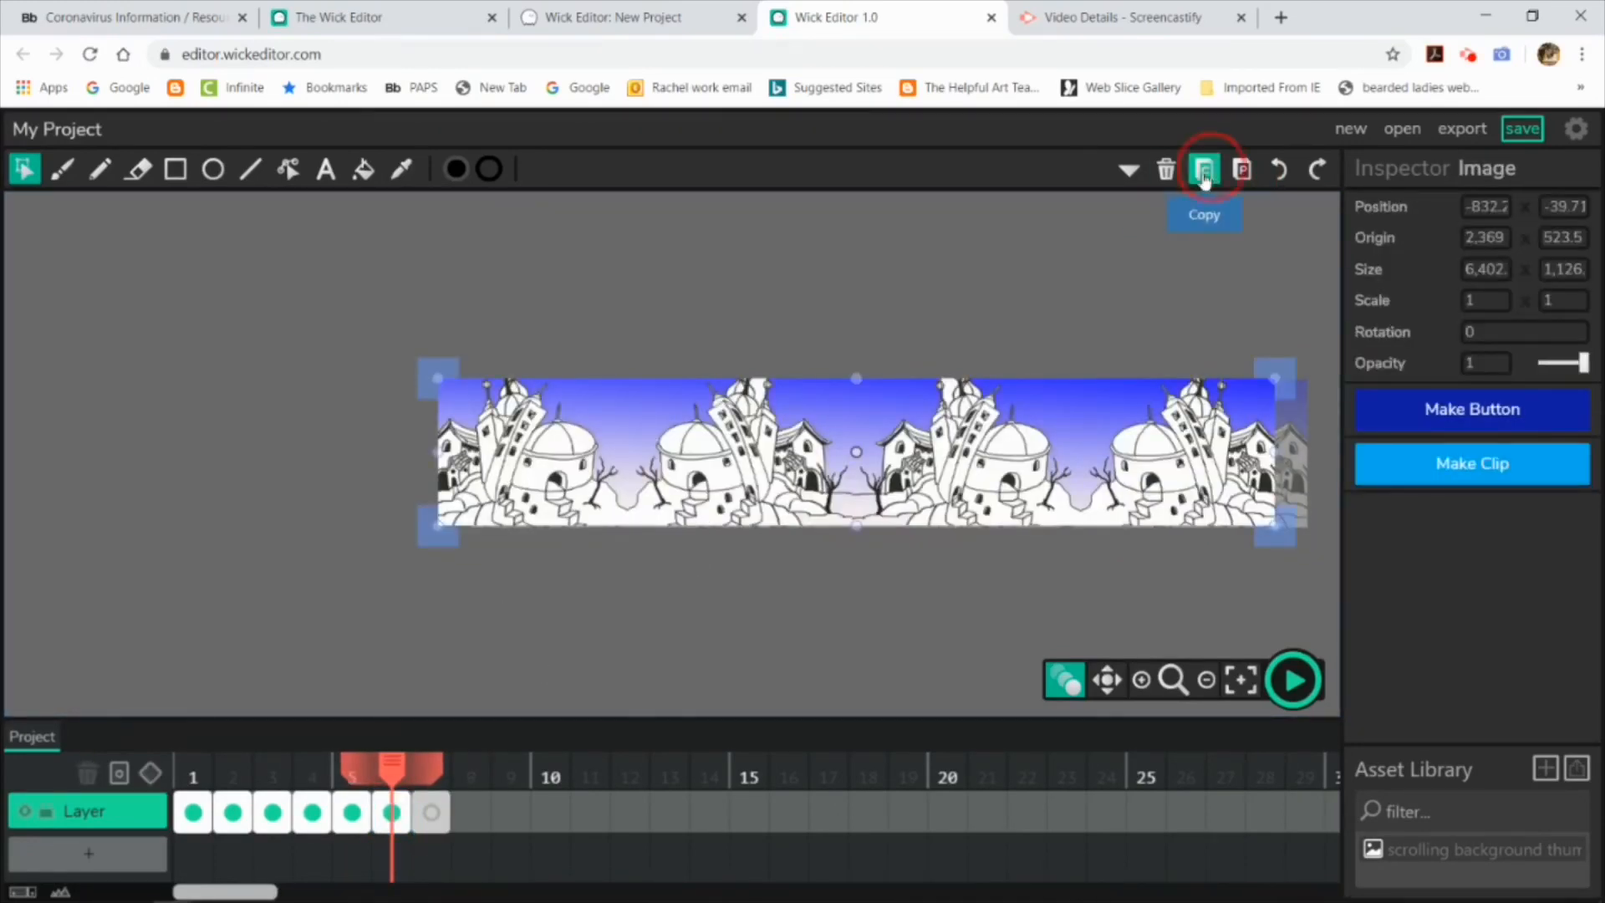
# Copy the background into new frames 7 and 8, shifting each copy further left, to x about -1,168 on frame 7
pyautogui.click(1204, 169)
pyautogui.click(431, 811)
pyautogui.click(1252, 176)
pyautogui.moveTo(717, 423); pyautogui.dragTo(681, 402)
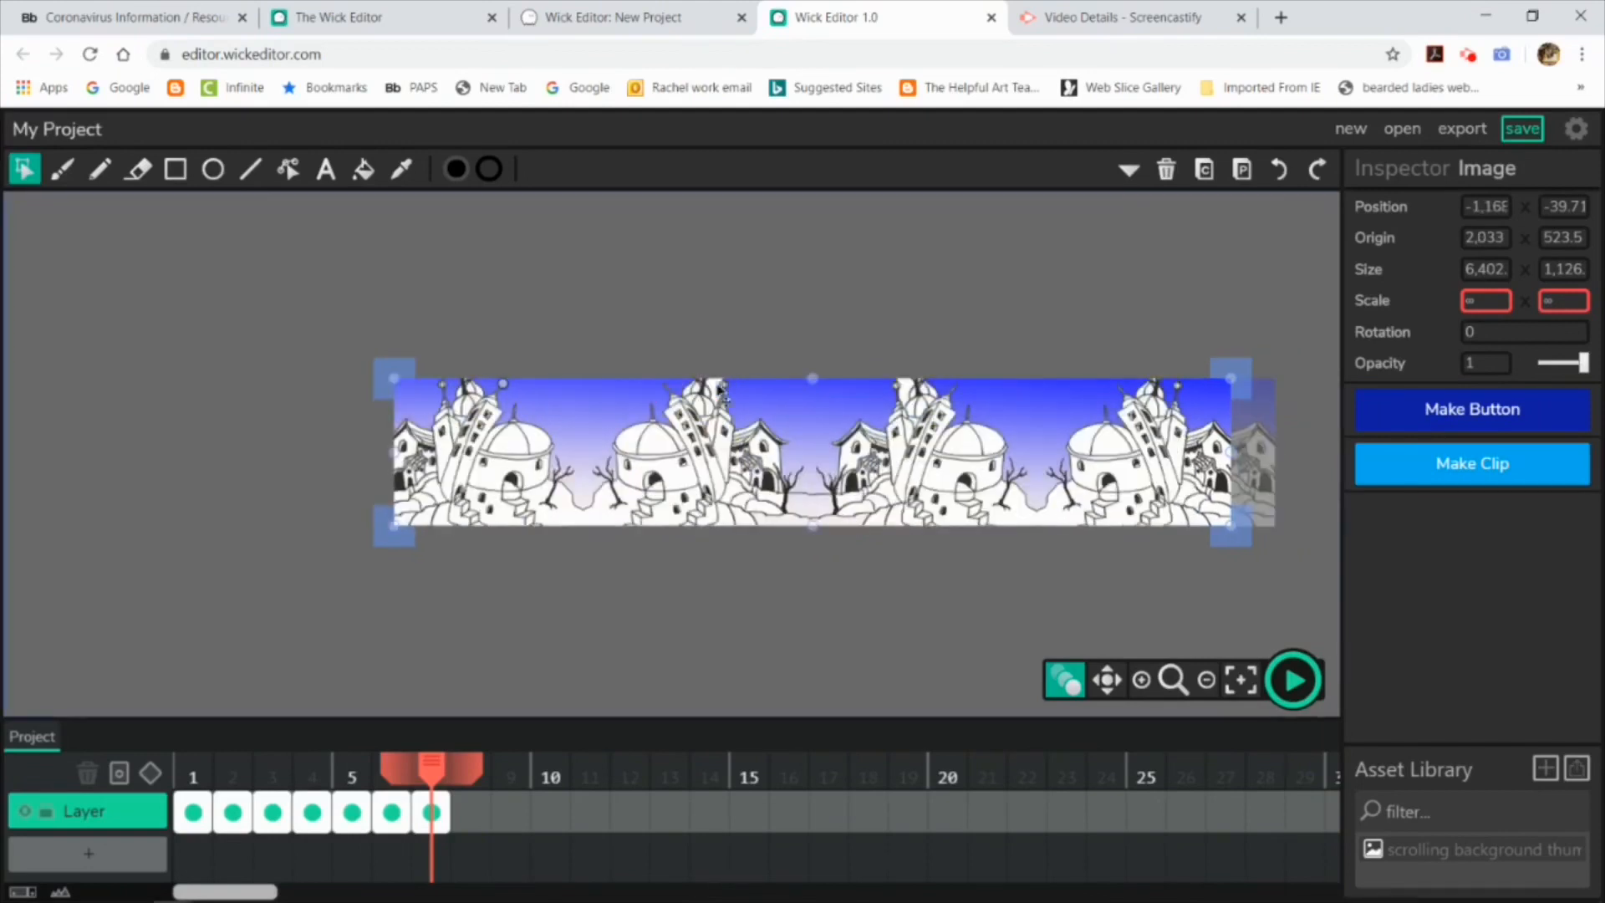
pyautogui.click(1205, 171)
pyautogui.click(471, 811)
pyautogui.click(1243, 171)
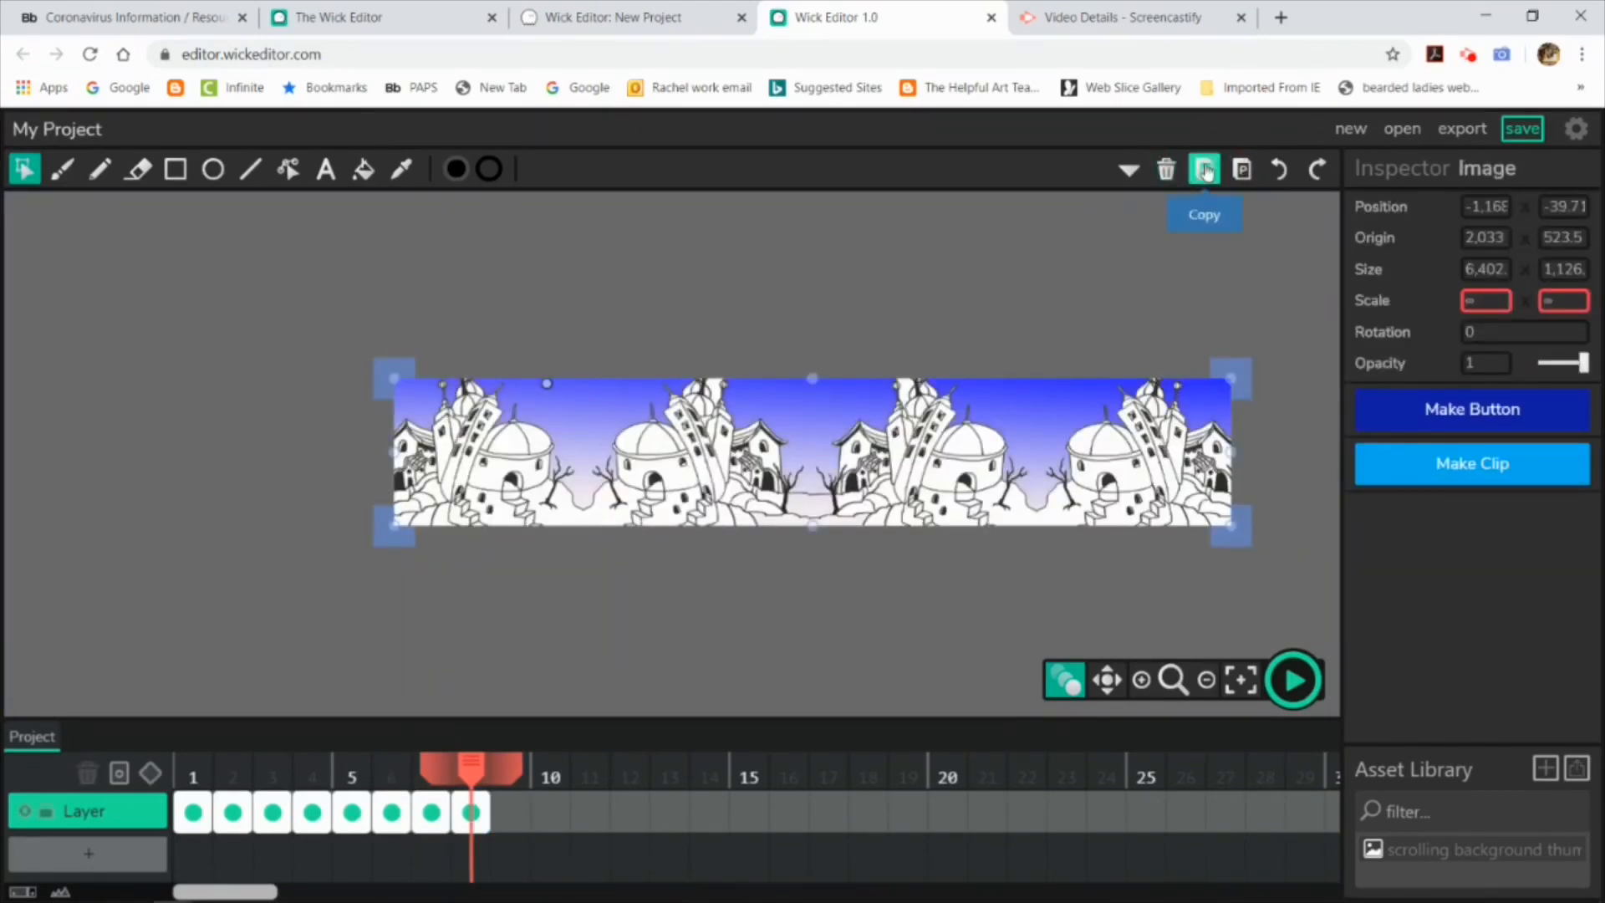
pyautogui.moveTo(576, 499); pyautogui.dragTo(545, 476)
# Copy the background into new frames 9 and 10, shifted left to x about -1,632 and -1,840
pyautogui.click(511, 811)
pyautogui.click(1244, 170)
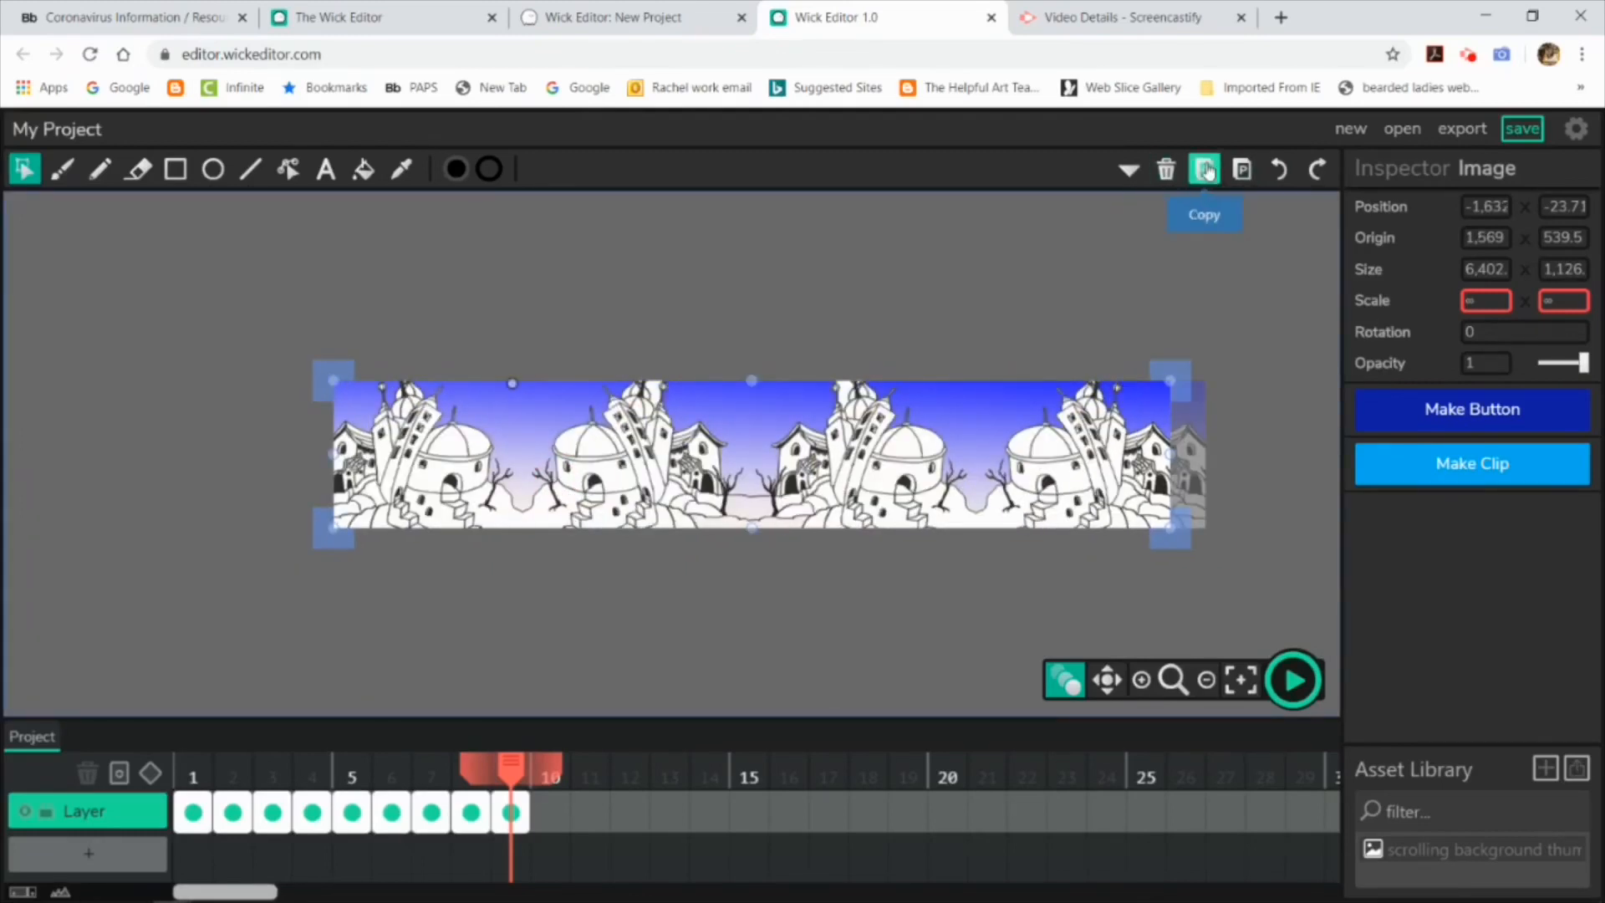
pyautogui.click(1204, 170)
pyautogui.click(548, 809)
pyautogui.click(1240, 167)
pyautogui.moveTo(643, 485); pyautogui.dragTo(615, 485)
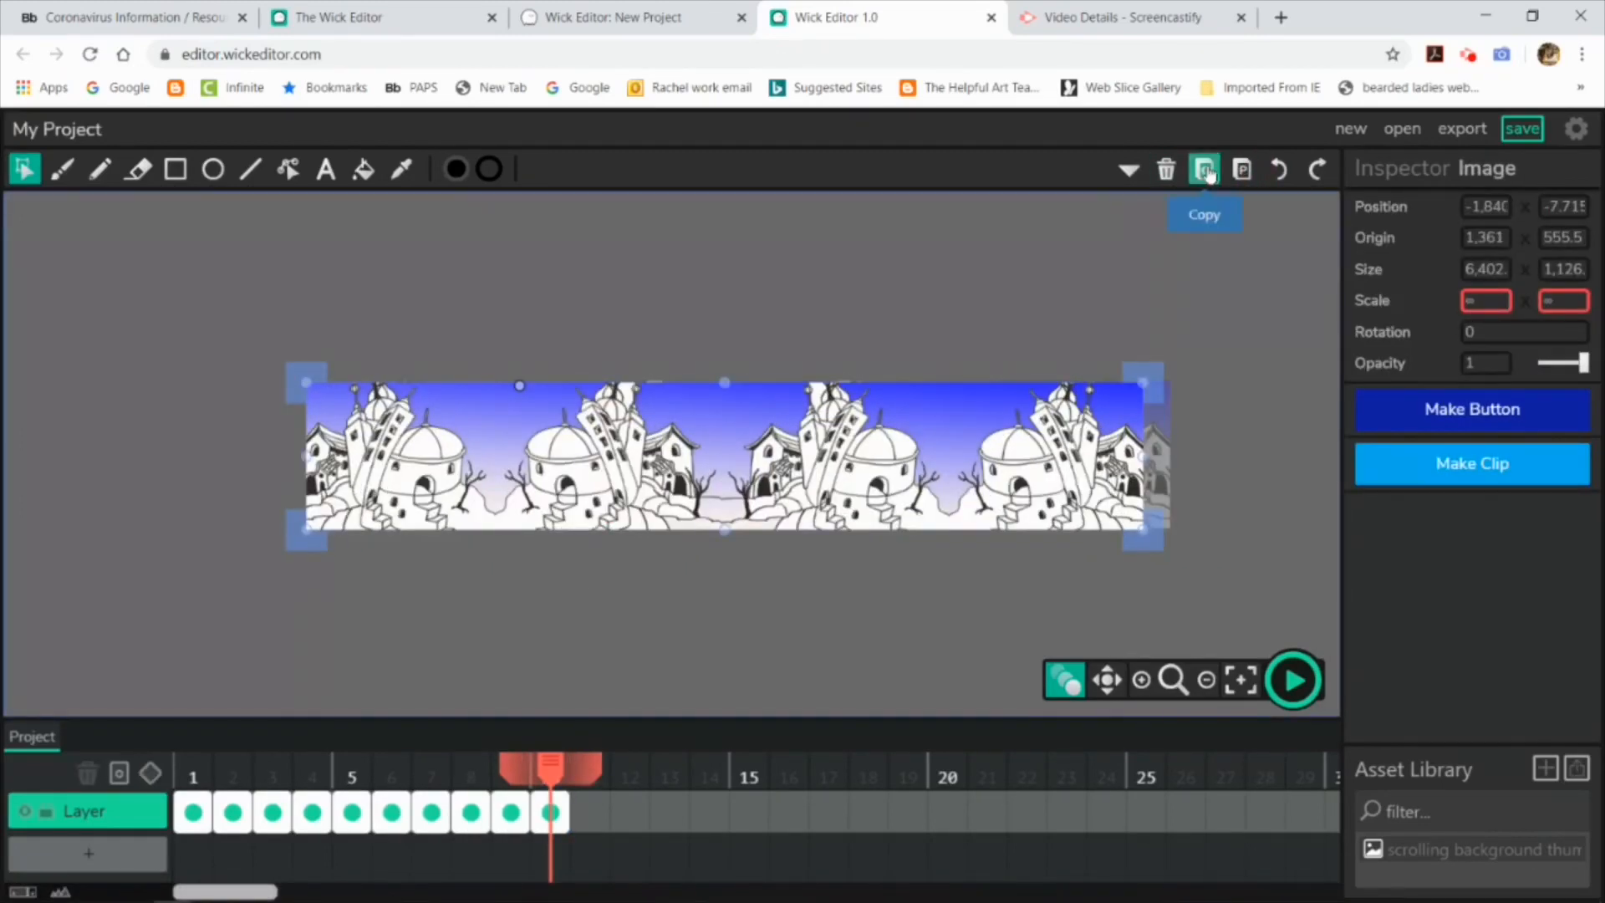
# Copy the background into new frames 11 to 13, shifting each copy further left, to x about -2,920 on frame 13
pyautogui.click(589, 824)
pyautogui.click(1243, 170)
pyautogui.moveTo(700, 441); pyautogui.dragTo(543, 473)
pyautogui.click(1205, 171)
pyautogui.click(629, 811)
pyautogui.click(1244, 171)
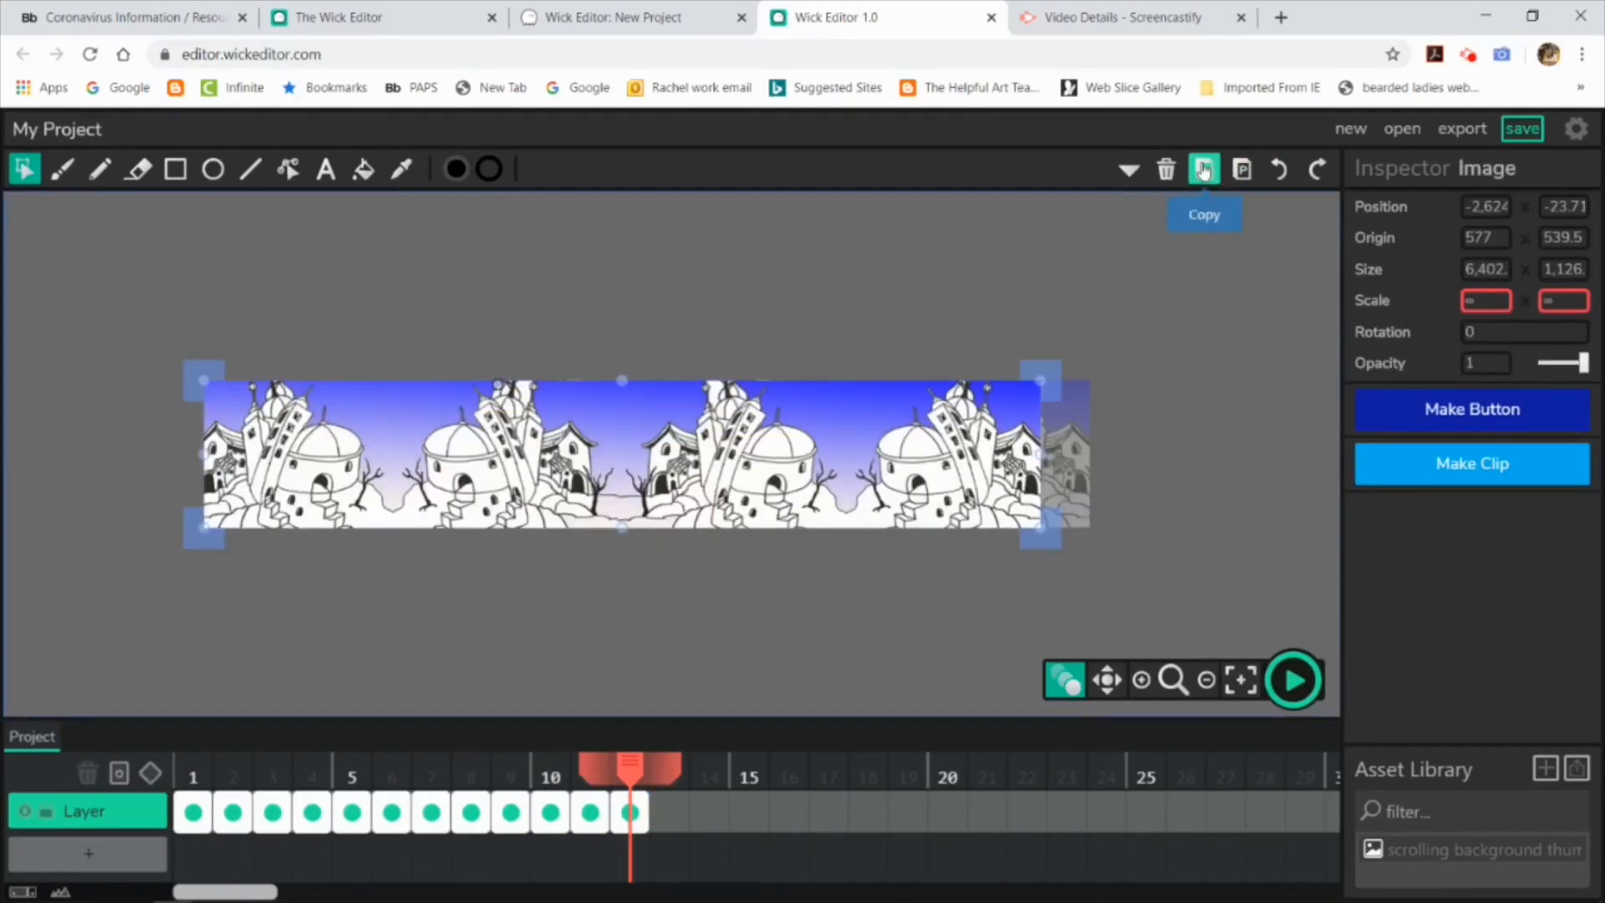
pyautogui.click(670, 811)
pyautogui.click(1243, 171)
pyautogui.moveTo(660, 481); pyautogui.dragTo(622, 480)
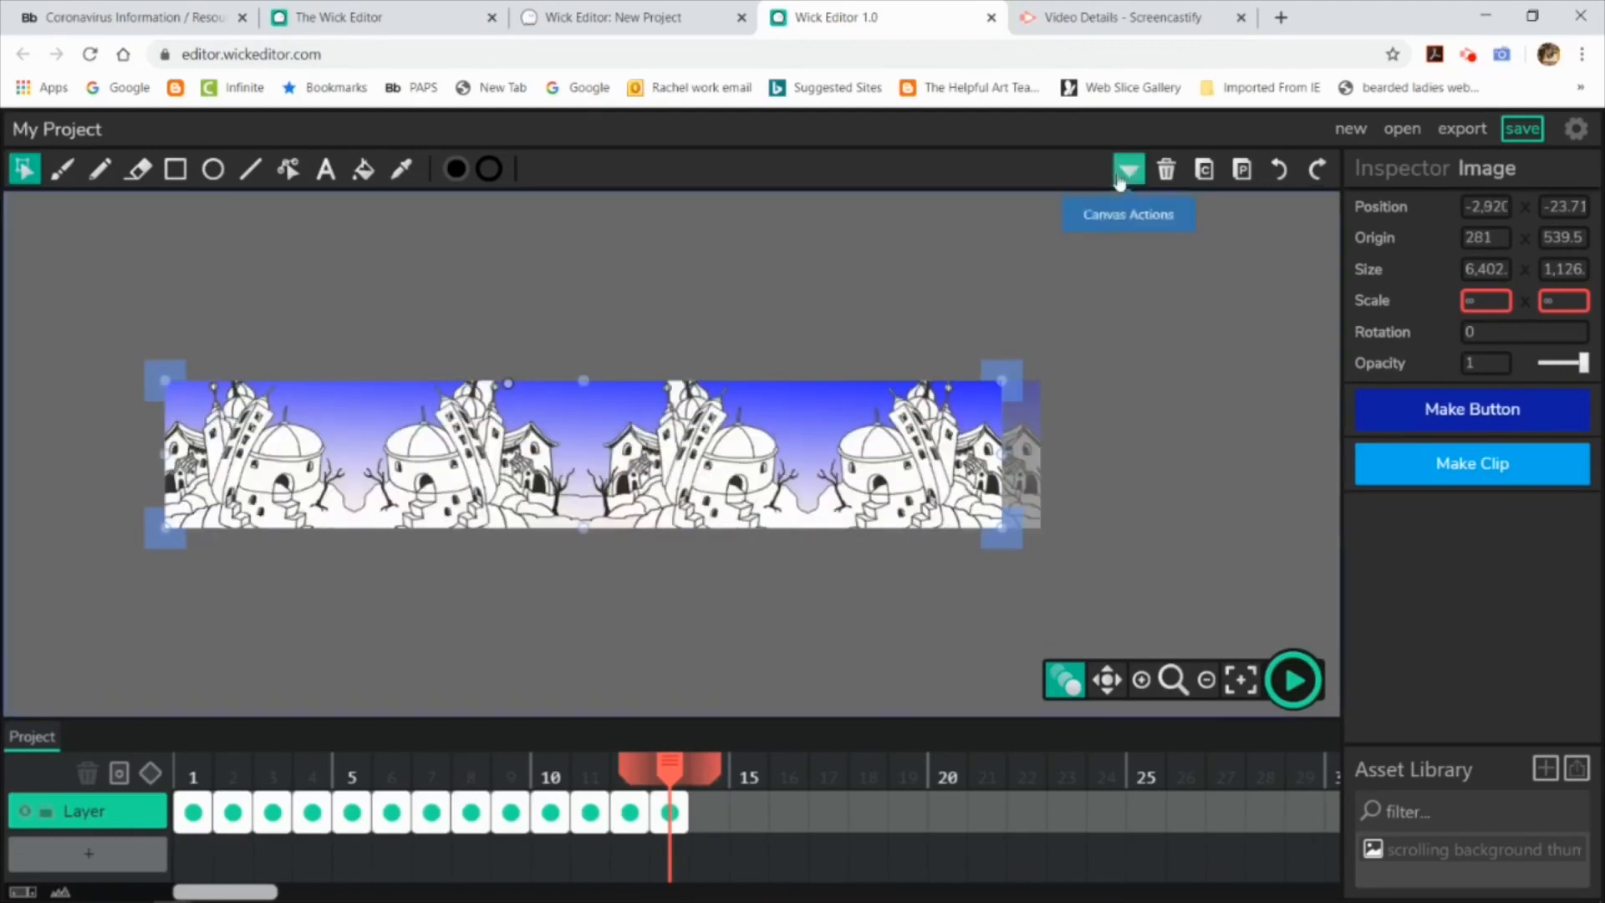
# Copy the background into new frames 14 to 16, shifting each copy further left, to x about -3,752 on frame 16
pyautogui.click(705, 813)
pyautogui.click(1244, 170)
pyautogui.moveTo(853, 452); pyautogui.dragTo(745, 441)
pyautogui.press('.')
pyautogui.click(1243, 171)
pyautogui.click(790, 813)
pyautogui.click(1243, 171)
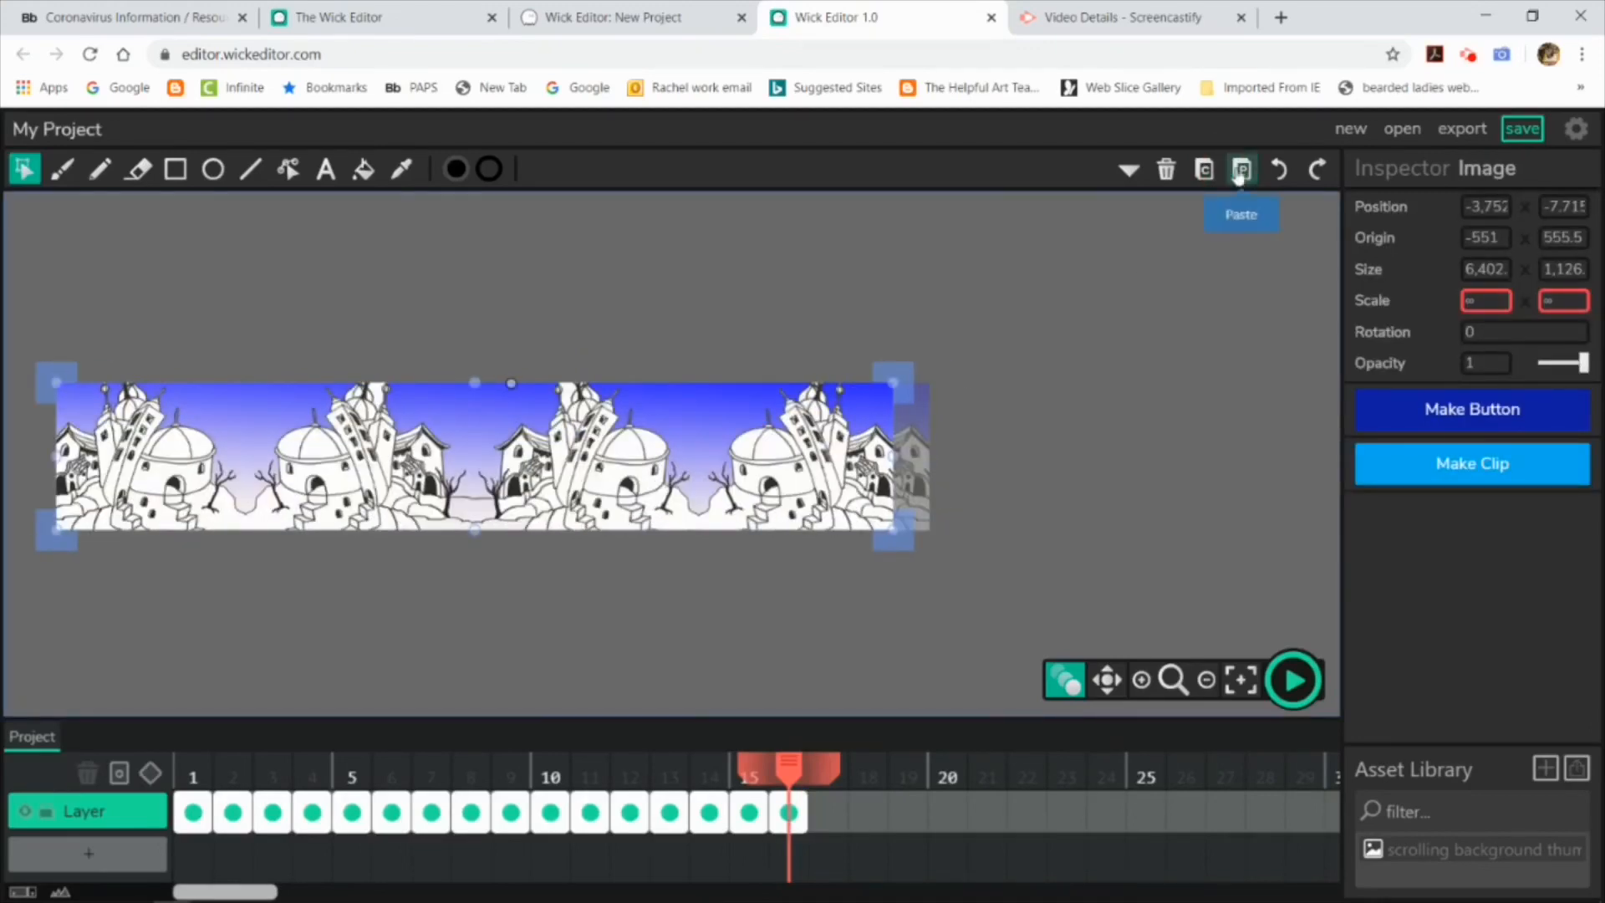
# Copy the background into new frames 17 to 19, shifting each copy further left than the previous frame
pyautogui.press('.')
pyautogui.click(1243, 171)
pyautogui.moveTo(802, 486); pyautogui.dragTo(694, 485)
pyautogui.click(1204, 171)
pyautogui.press('.')
pyautogui.click(1242, 171)
pyautogui.press('.')
pyautogui.click(1242, 171)
# Paste the background into new frame 20, shifted left to x about -4,440, and copy it into frame 21
pyautogui.click(1204, 171)
pyautogui.press('.')
pyautogui.click(727, 477)
pyautogui.click(1242, 170)
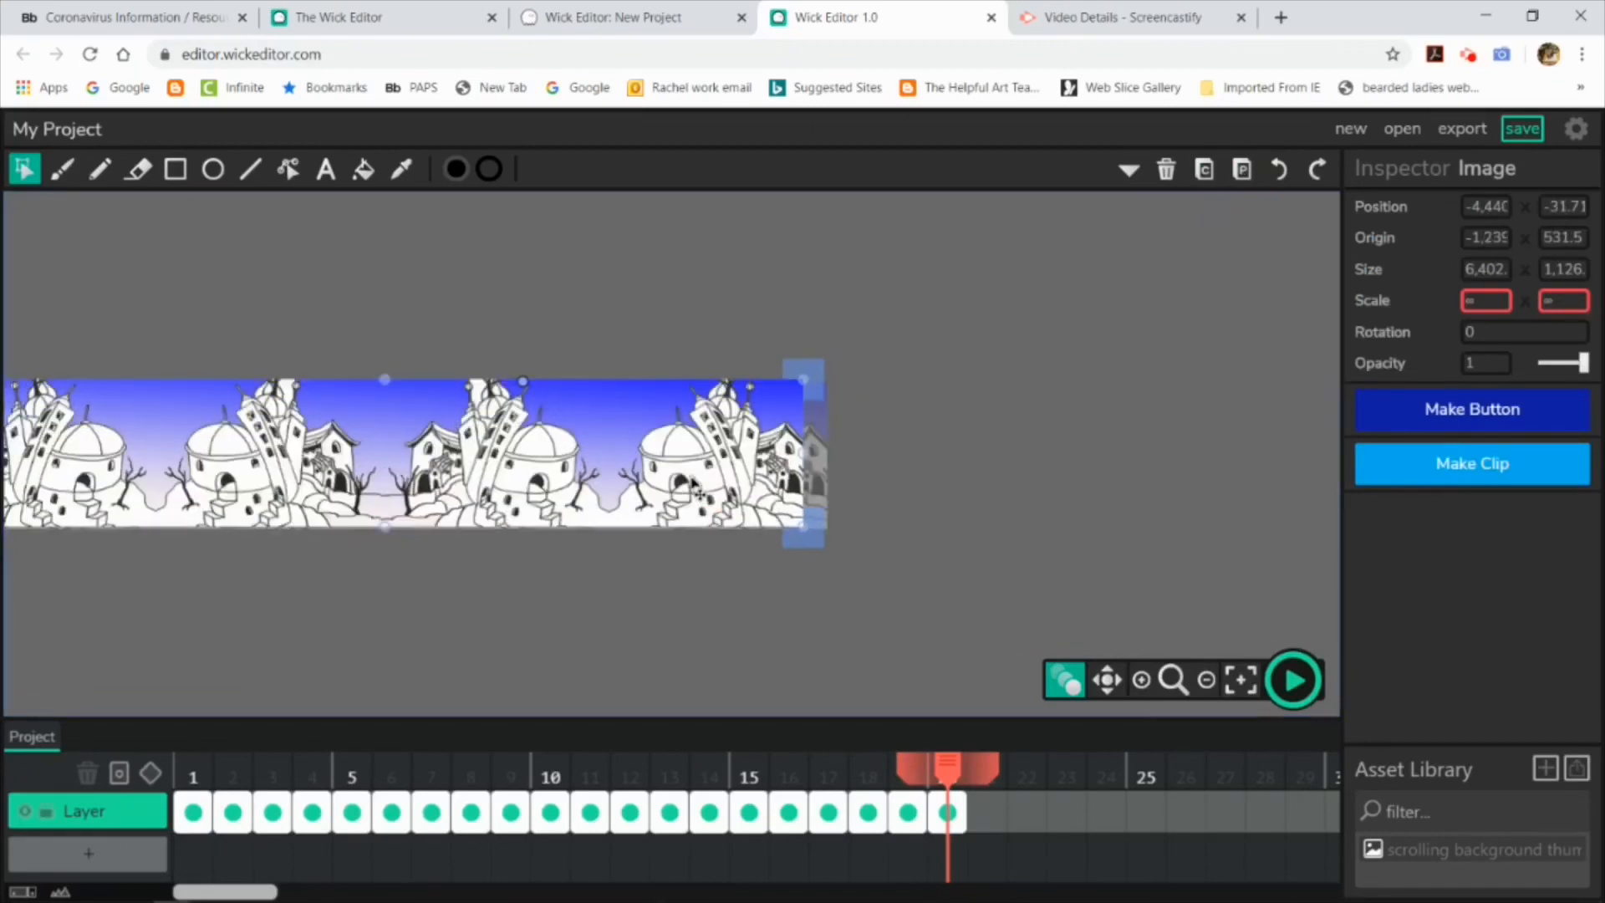
pyautogui.click(1204, 170)
pyautogui.press('.')
pyautogui.click(1241, 170)
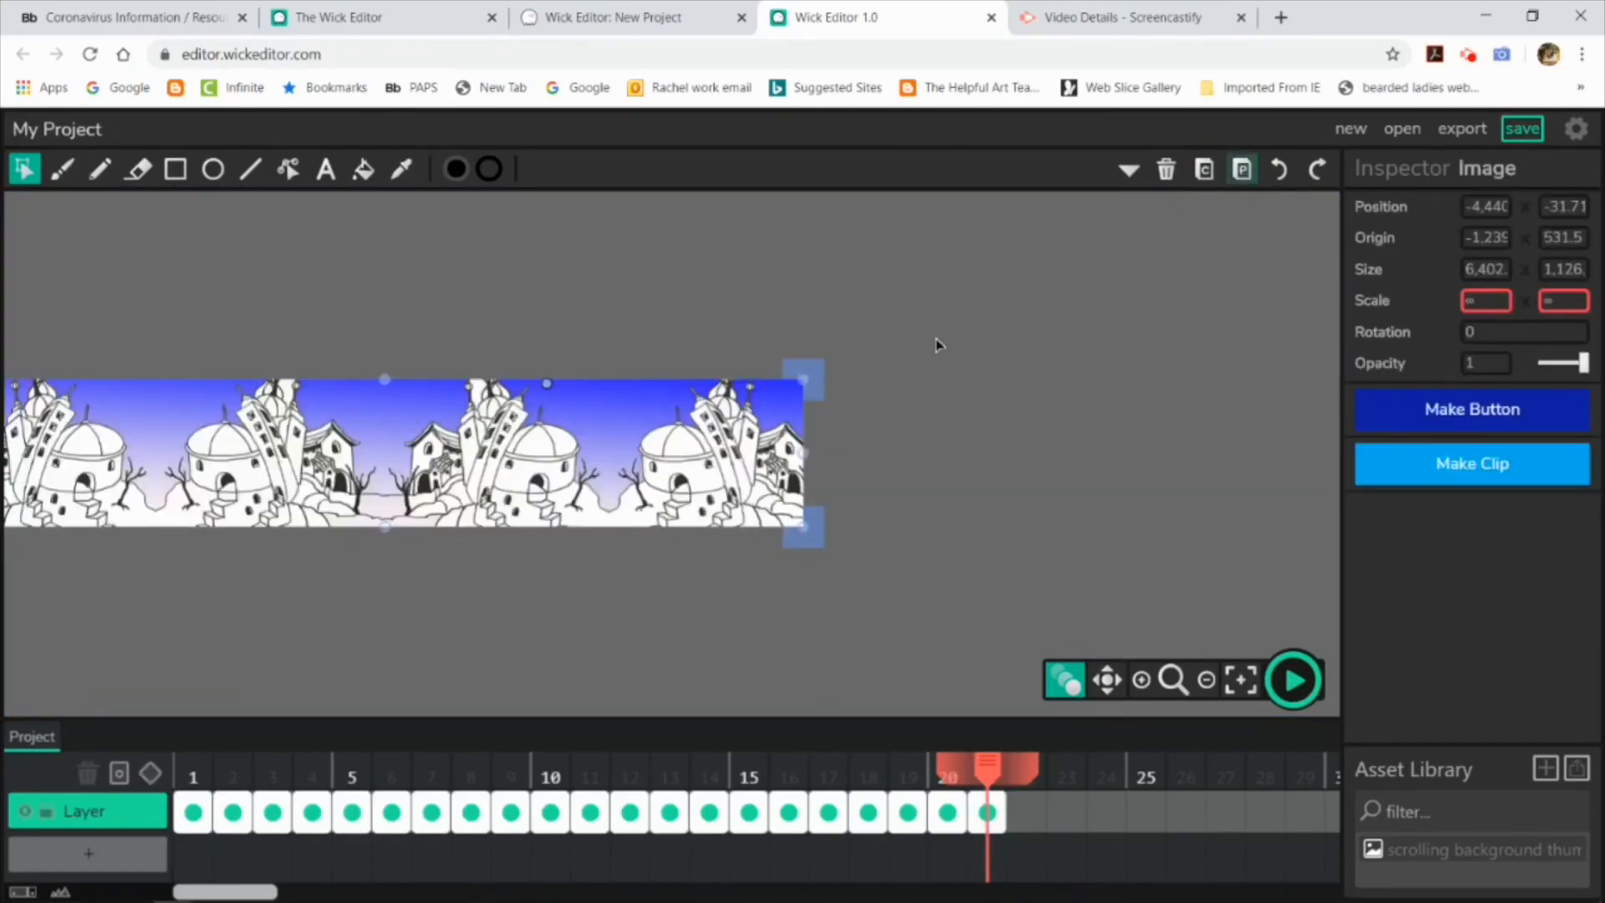
# Play the scrolling background from the first frame and stop the playback
pyautogui.moveTo(987, 774); pyautogui.dragTo(193, 777)
pyautogui.click(1294, 680)
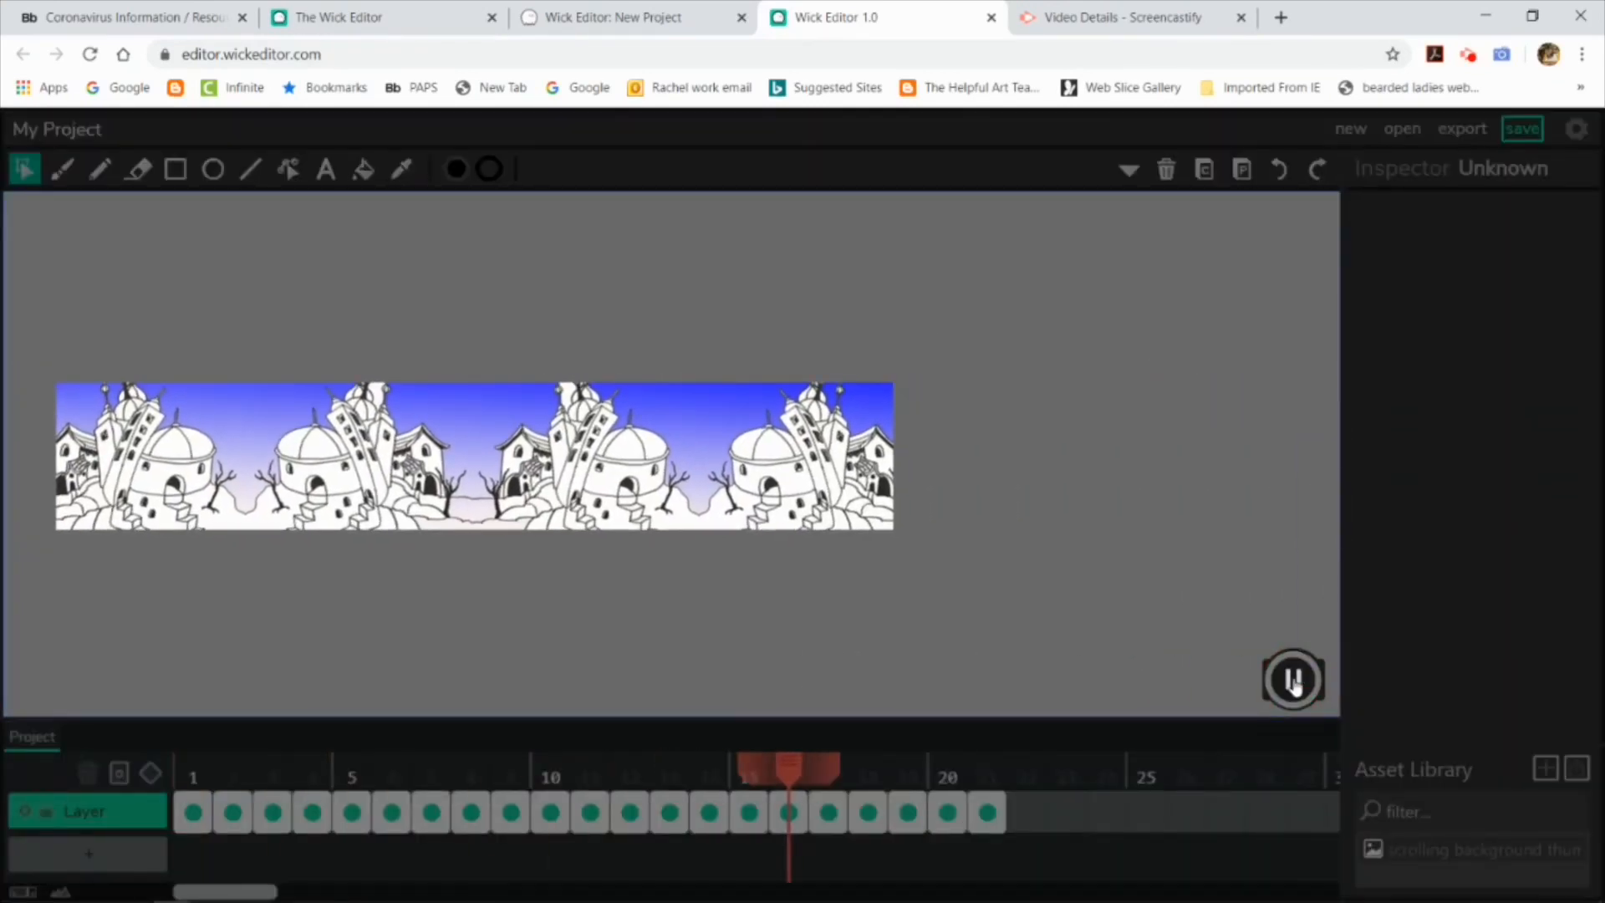
pyautogui.click(1293, 680)
# Add Layer 2 above the background layer and give it a blank first frame
pyautogui.click(92, 853)
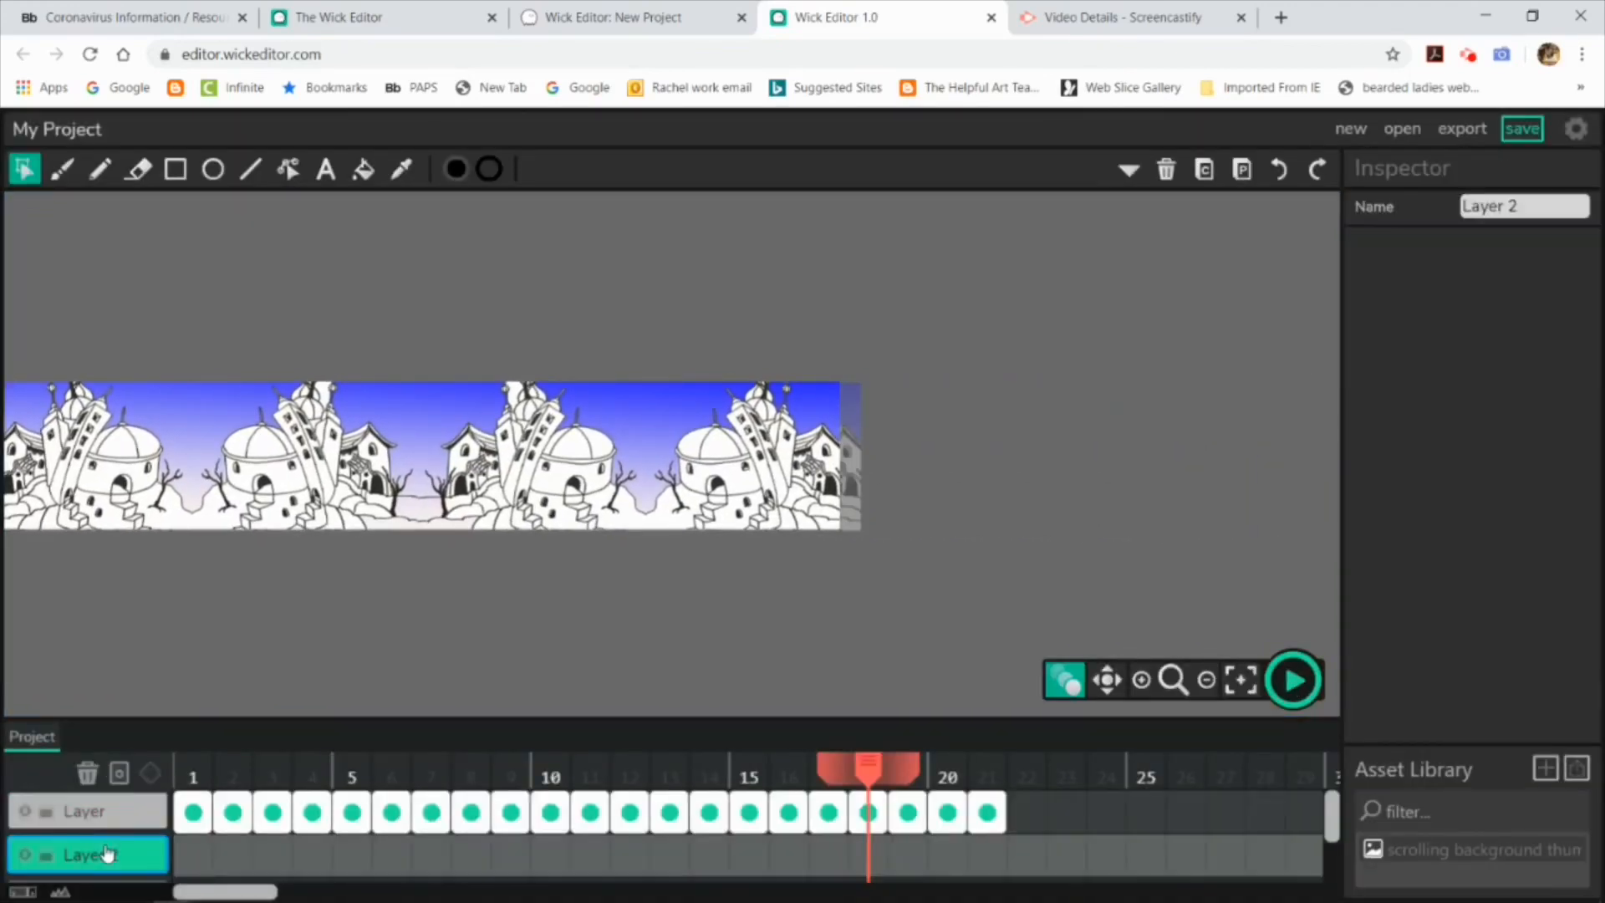
pyautogui.moveTo(117, 820); pyautogui.dragTo(107, 851)
pyautogui.click(194, 807)
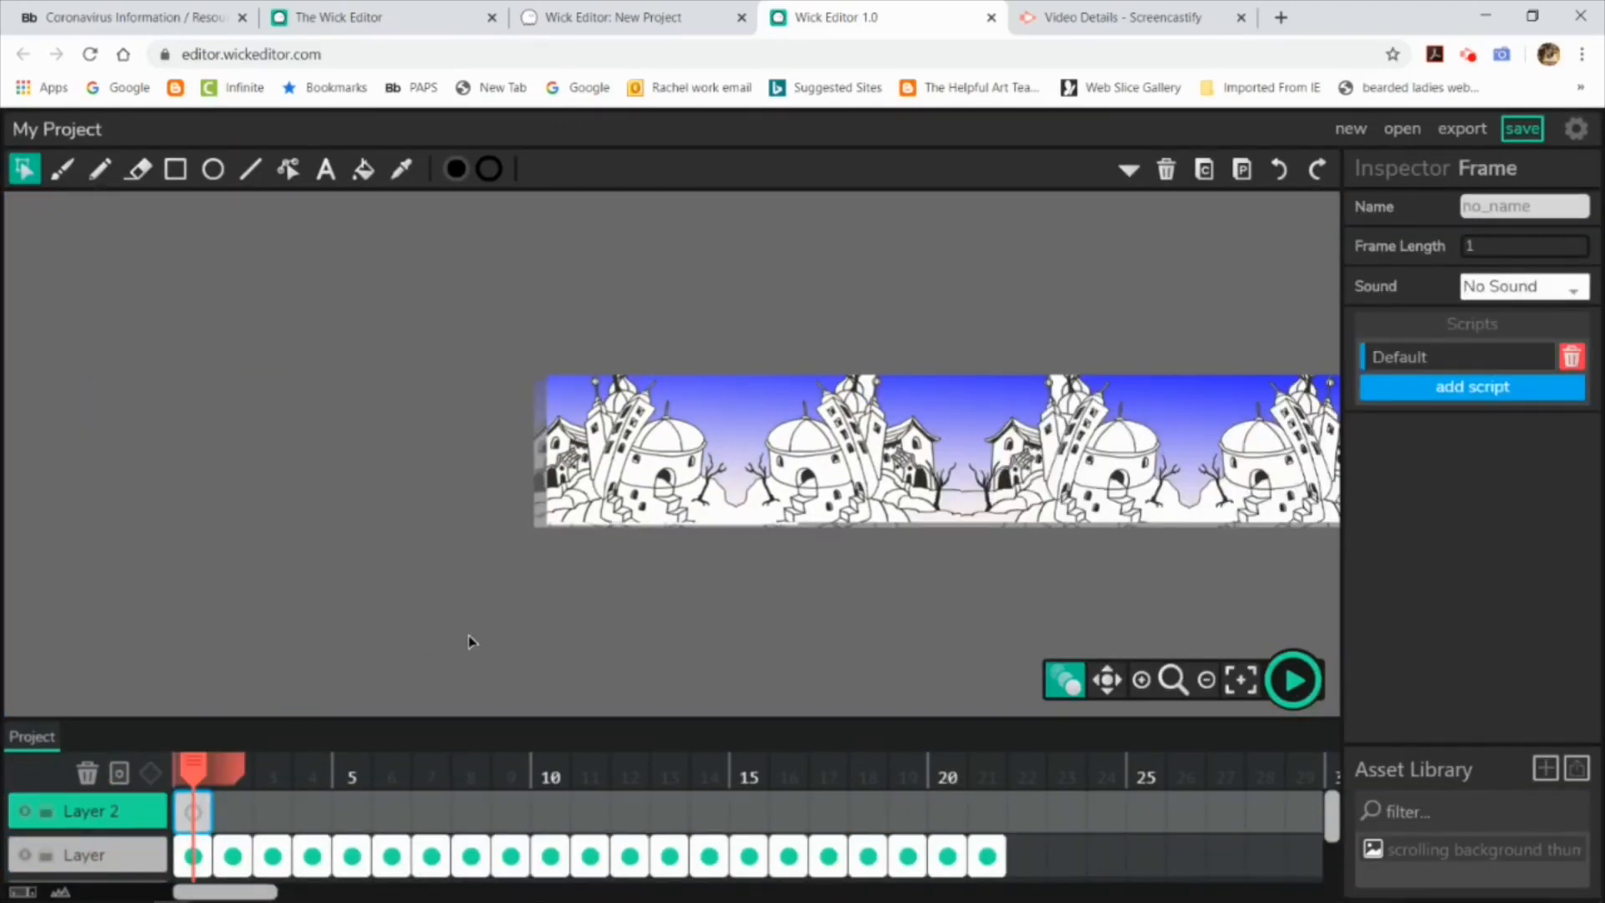
# Hide the background layer and select the first frame of Layer 2
pyautogui.click(28, 851)
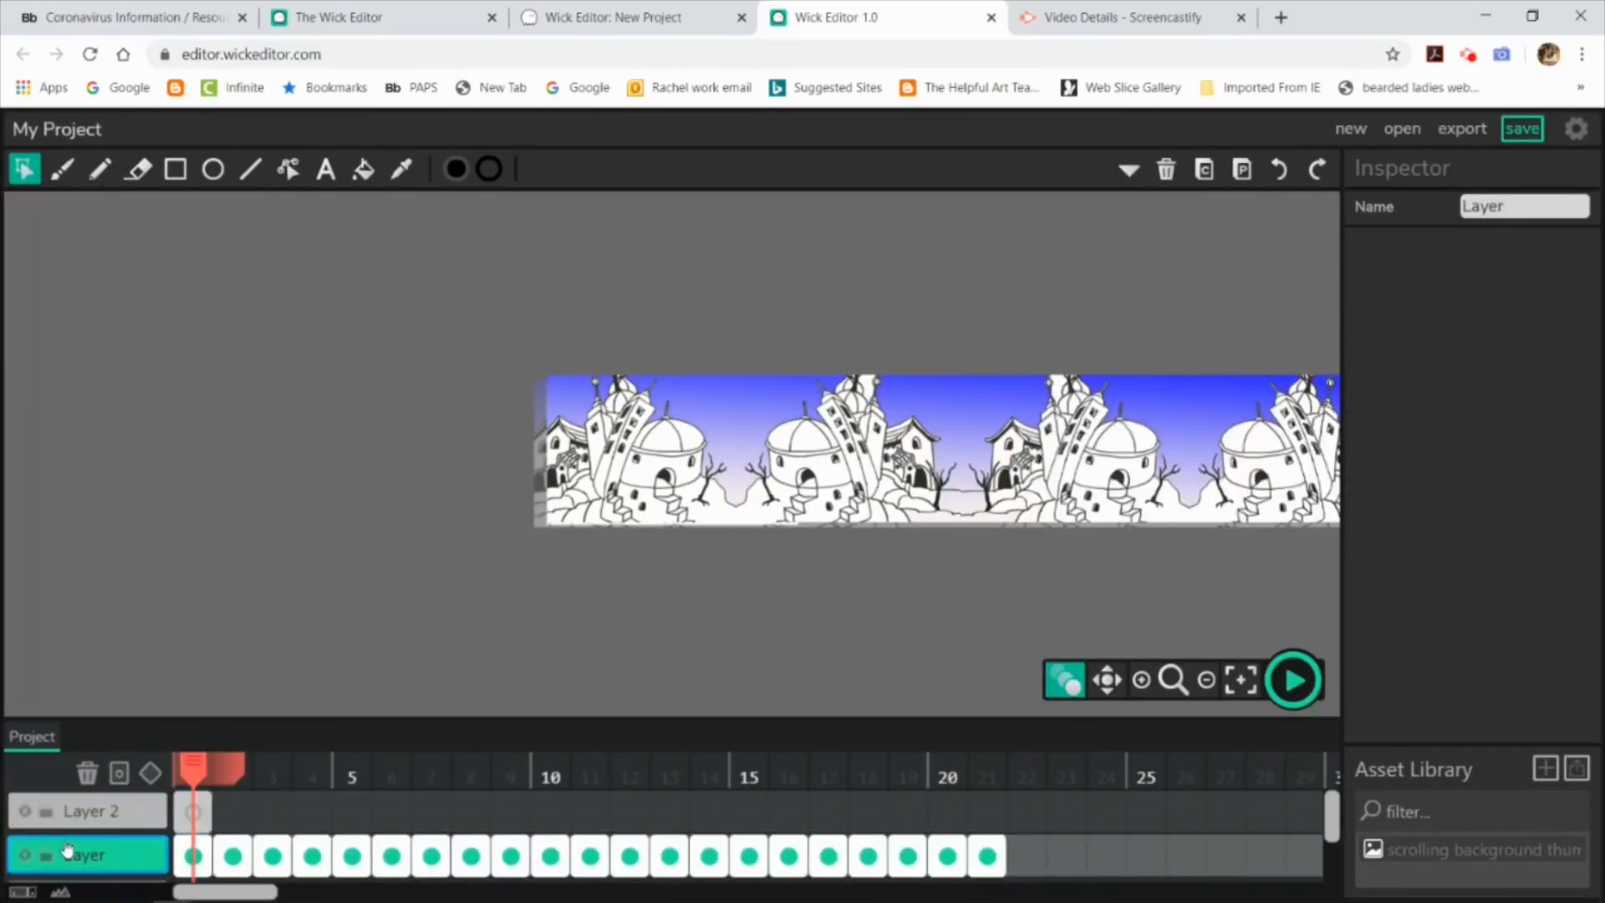
pyautogui.click(25, 810)
pyautogui.click(192, 807)
pyautogui.click(26, 812)
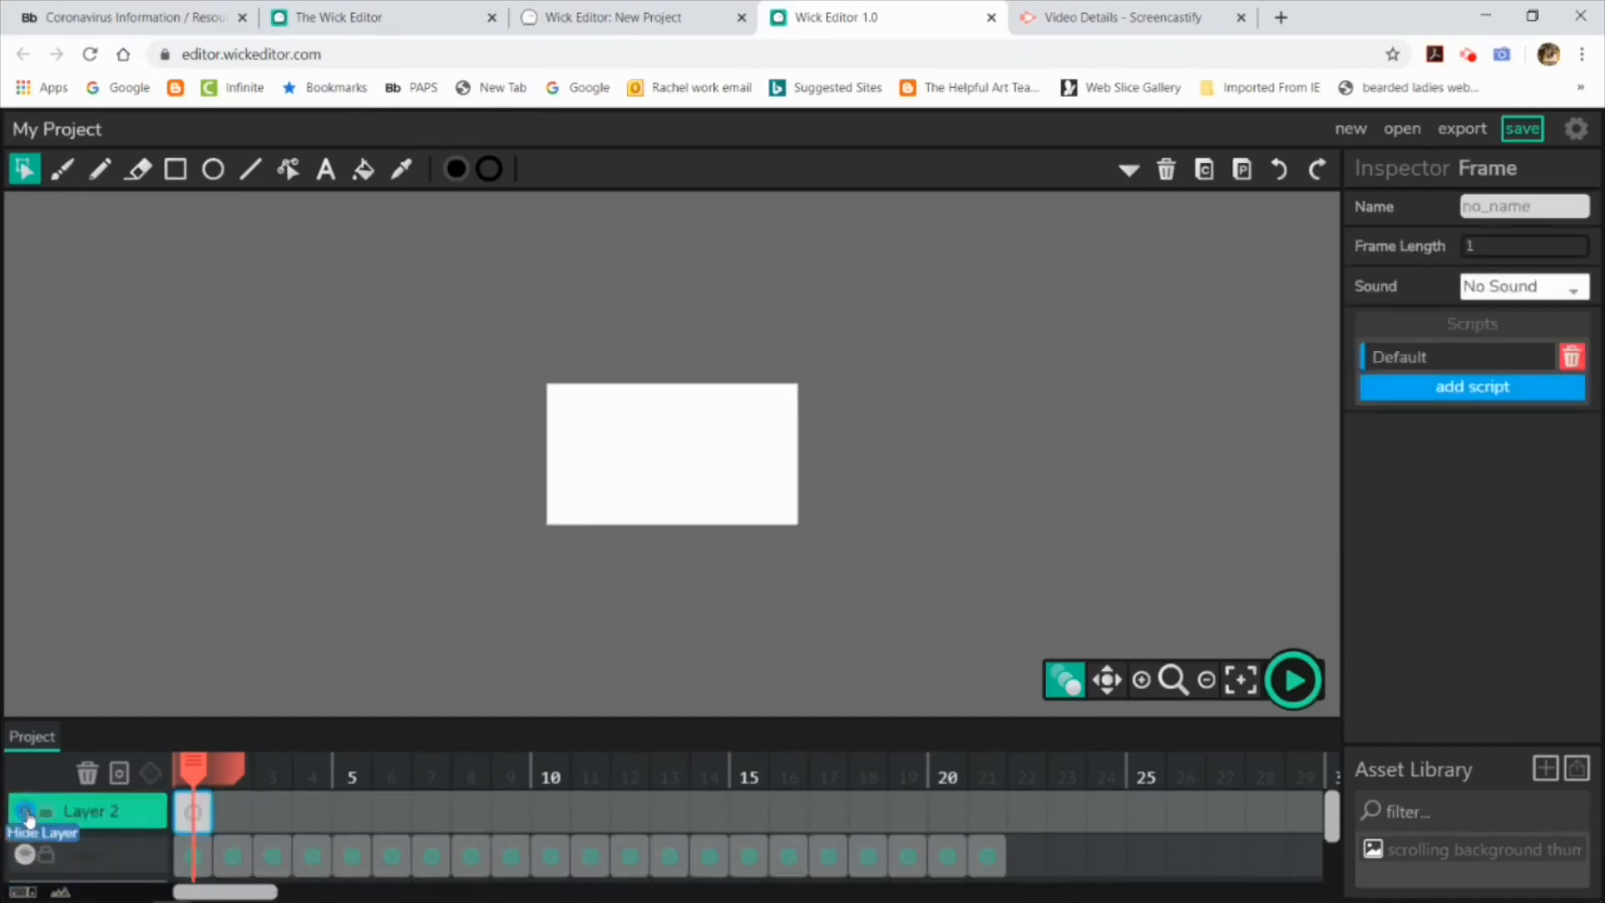
# Upload "Bird-in-Flight_0001_Layer-1" to the asset library and place it on the canvas in frame 1 of Layer 2
pyautogui.click(1577, 768)
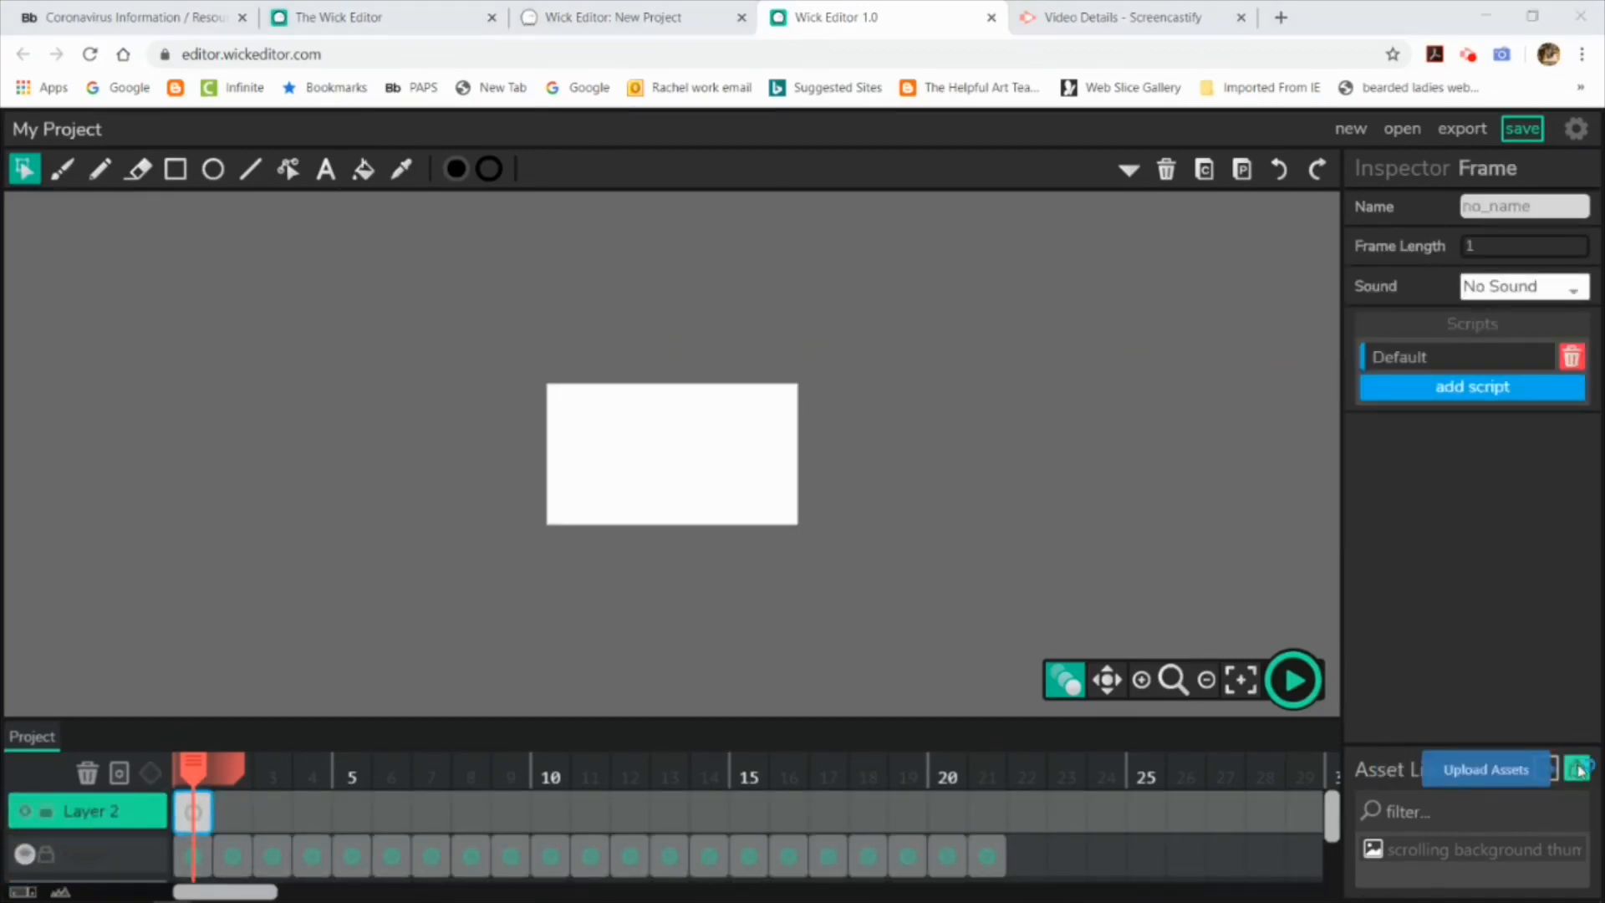
pyautogui.click(627, 372)
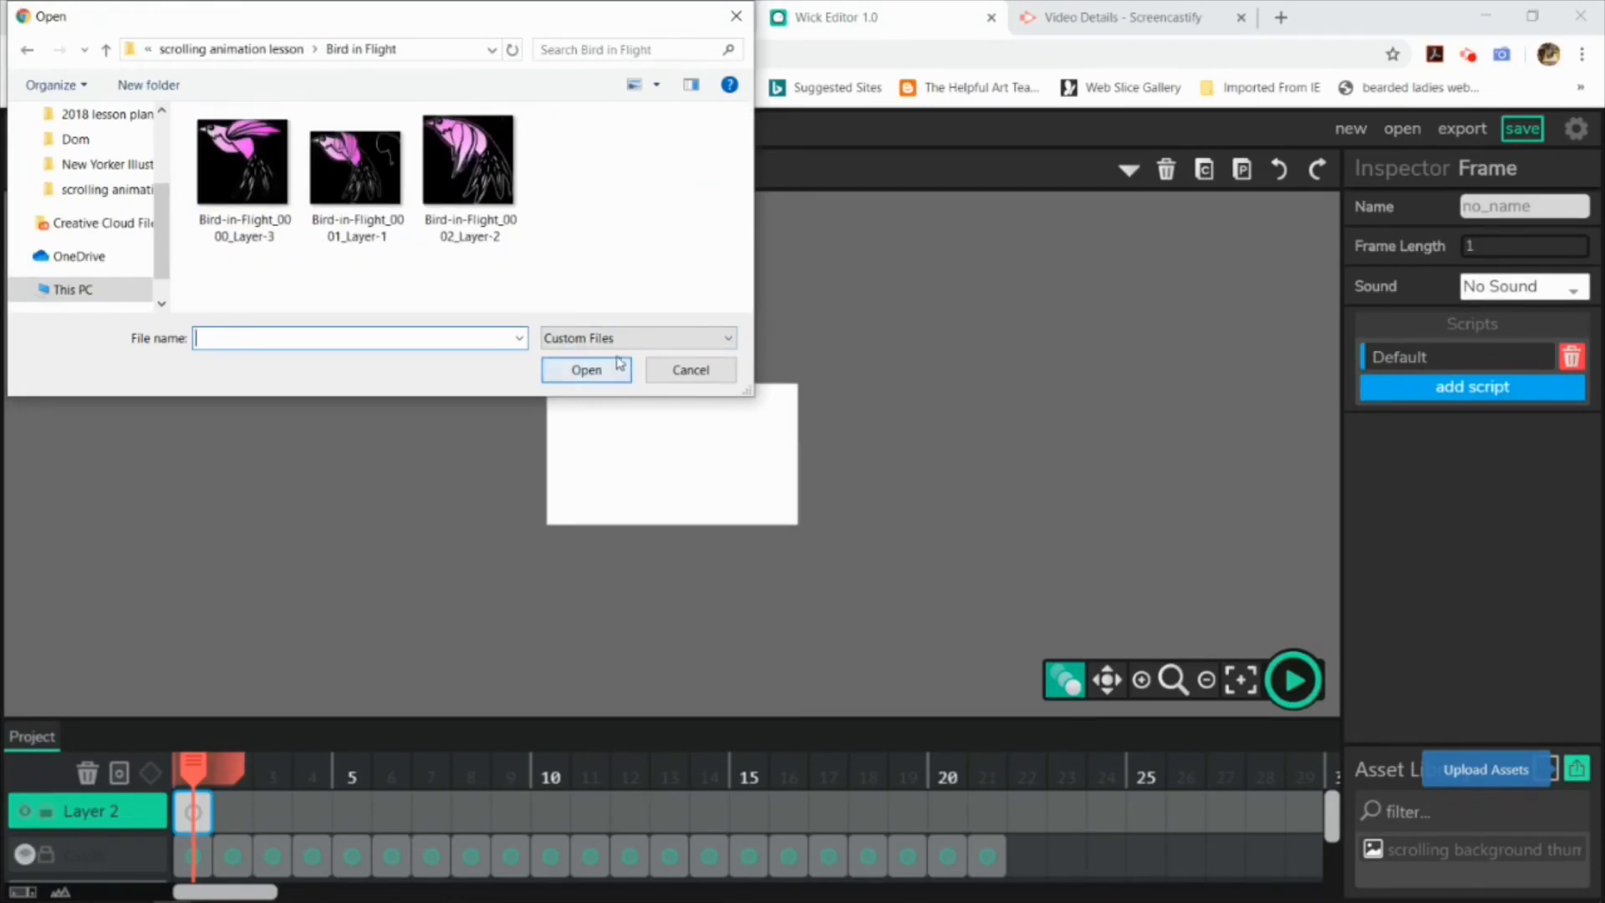
pyautogui.click(374, 187)
pyautogui.click(589, 371)
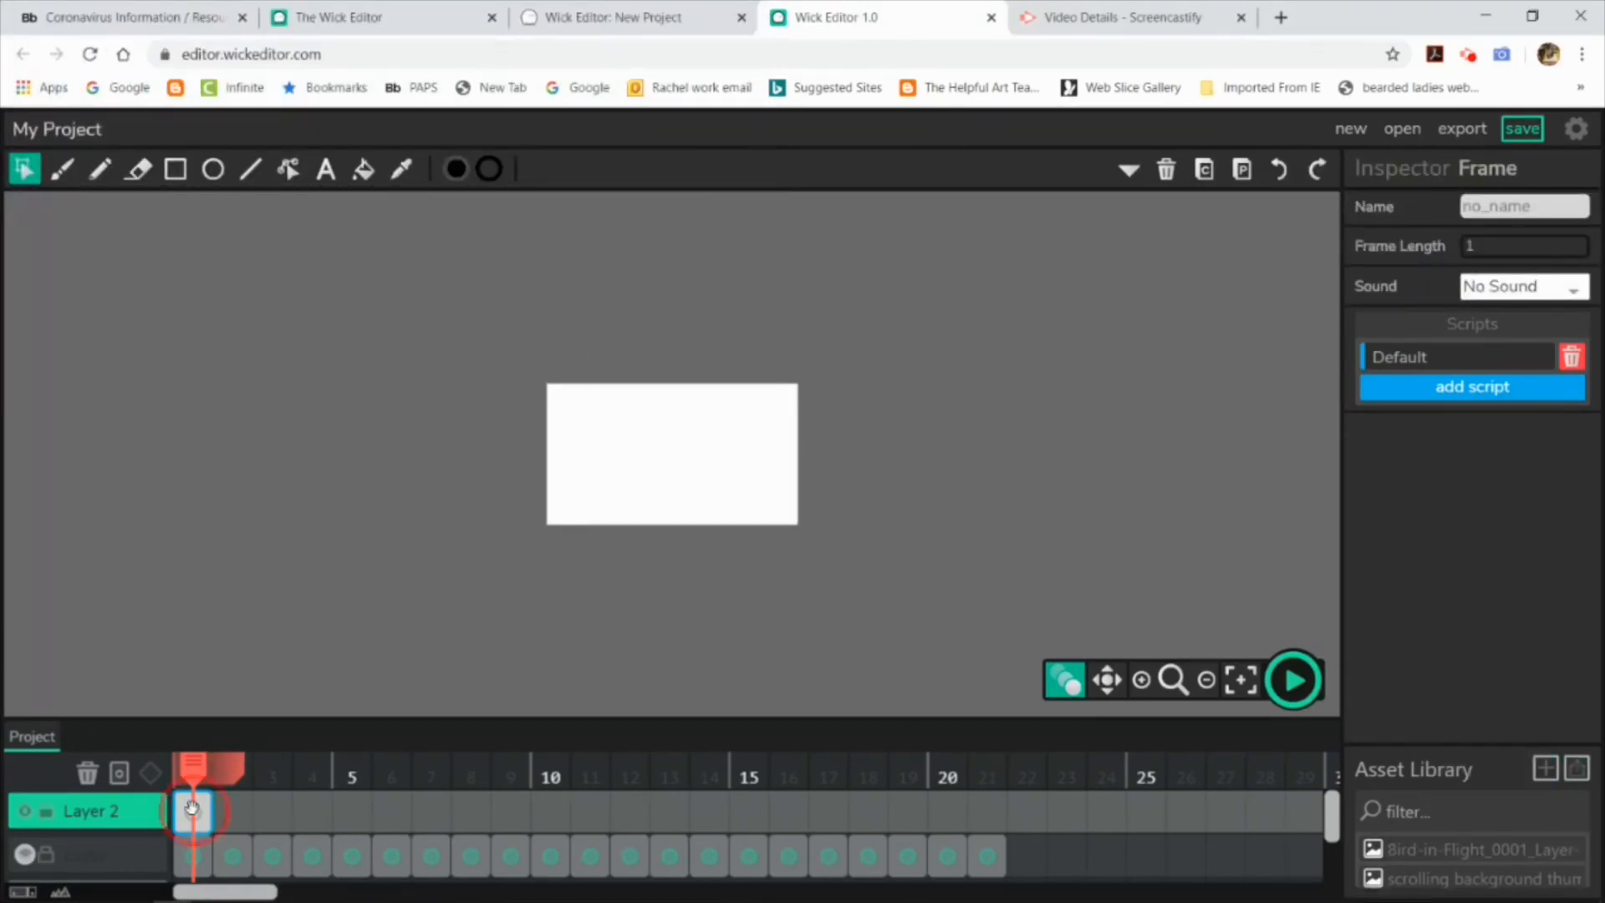
pyautogui.moveTo(1505, 853); pyautogui.dragTo(702, 489)
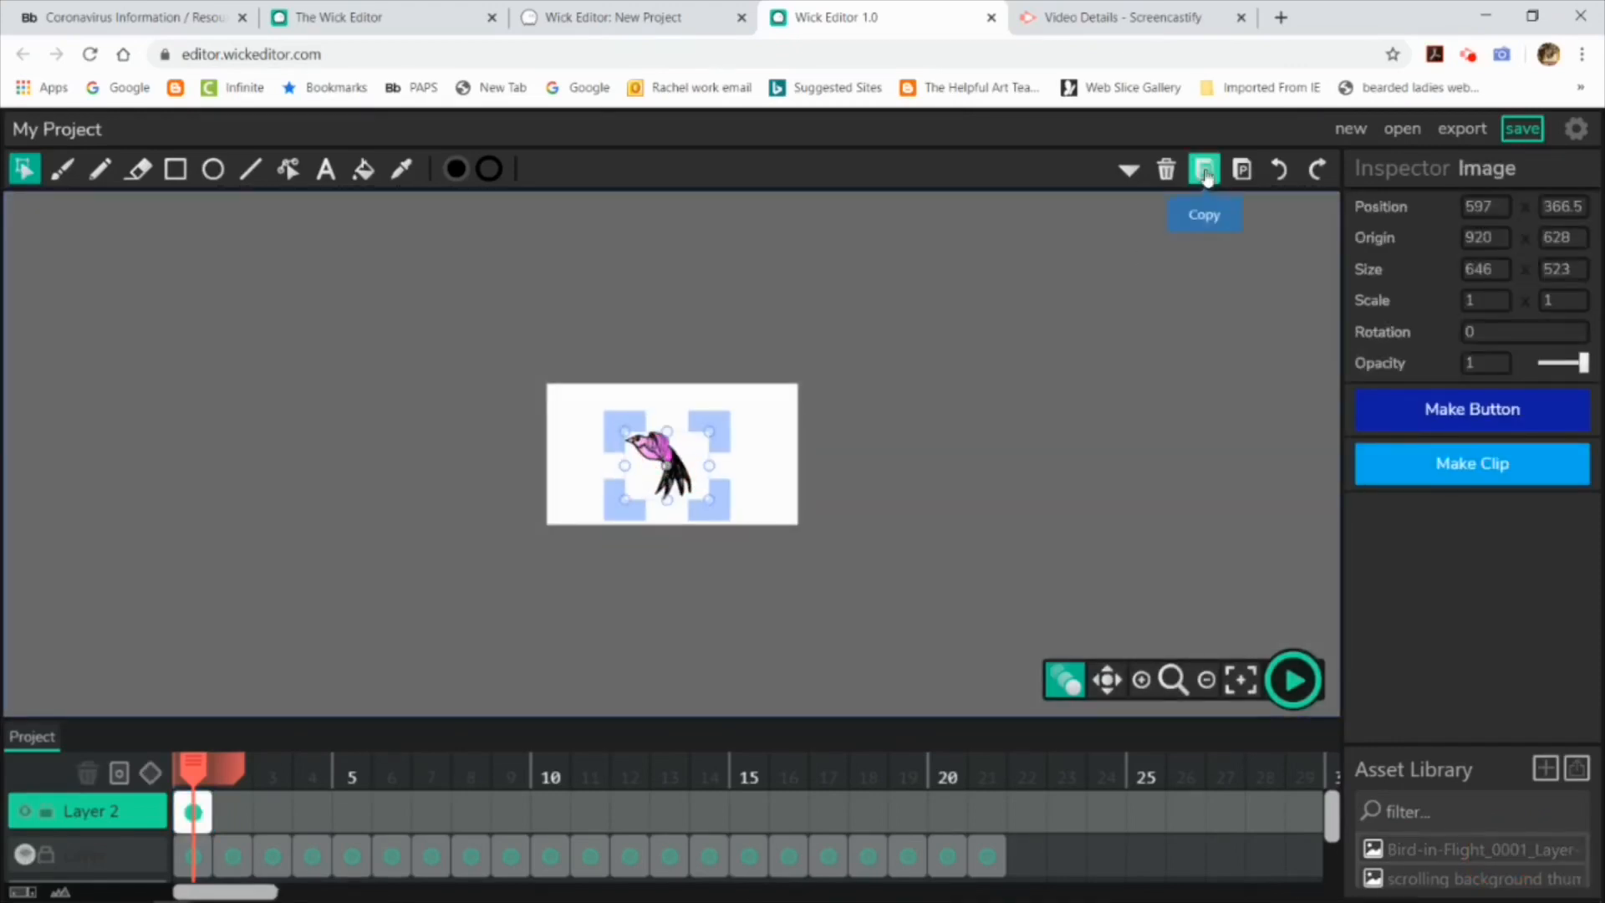
# Add frame 2 to Layer 2 and try a pasted copy of the bird on it, deleting the copy
pyautogui.click(226, 809)
pyautogui.click(1239, 171)
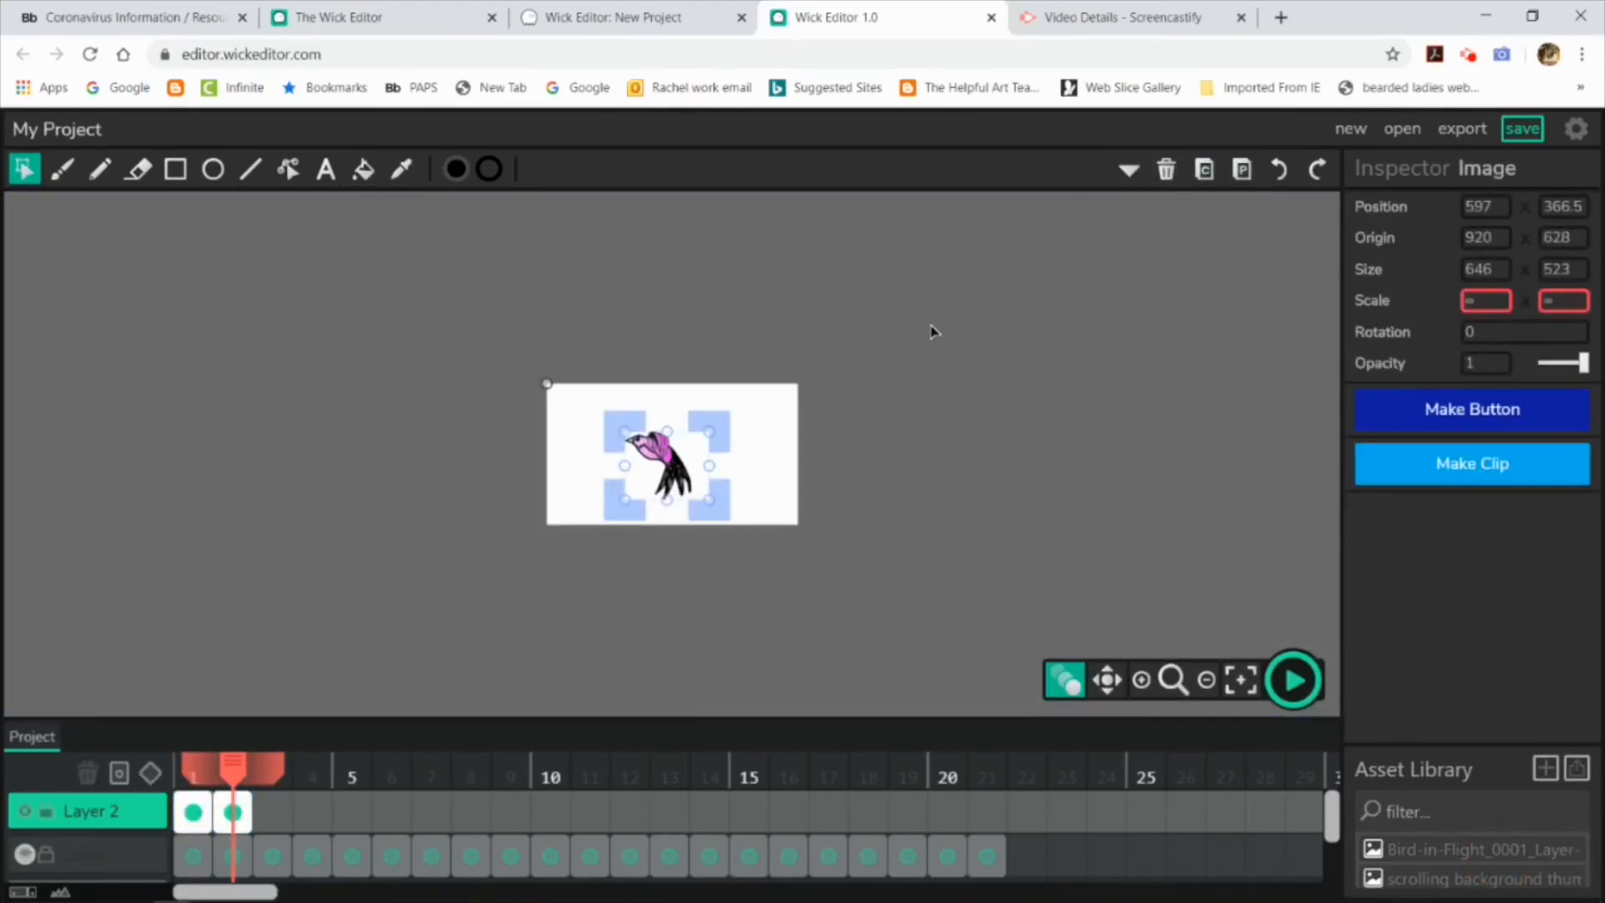
pyautogui.press('Delete')
# Upload "Bird-in-Flight_0000_Layer-3" to the asset library and place it on the canvas in frame 2
pyautogui.click(1576, 770)
pyautogui.click(251, 167)
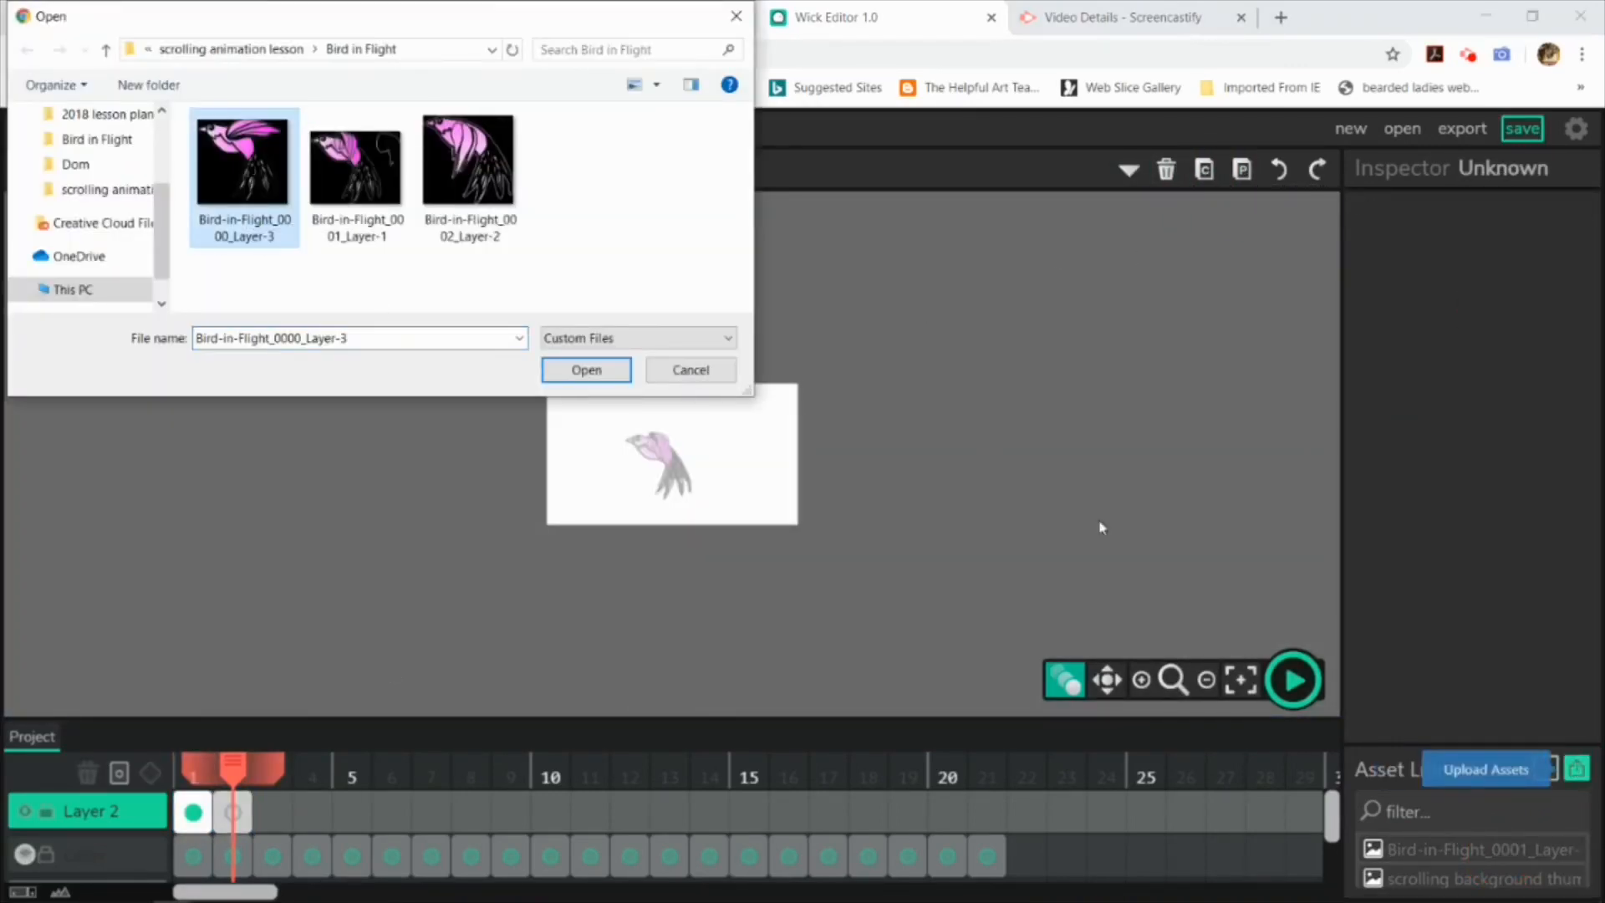
pyautogui.click(580, 366)
pyautogui.moveTo(1476, 853); pyautogui.dragTo(598, 434)
# Add frame 3 to Layer 2 and paste the copied first bird drawing into it
pyautogui.scroll(2, 895, 478)
pyautogui.click(283, 815)
pyautogui.click(1242, 170)
# Add a blank frame 4 to Layer 2 and upload "Bird-in-Flight_0002_Layer-2" to the asset library
pyautogui.click(312, 812)
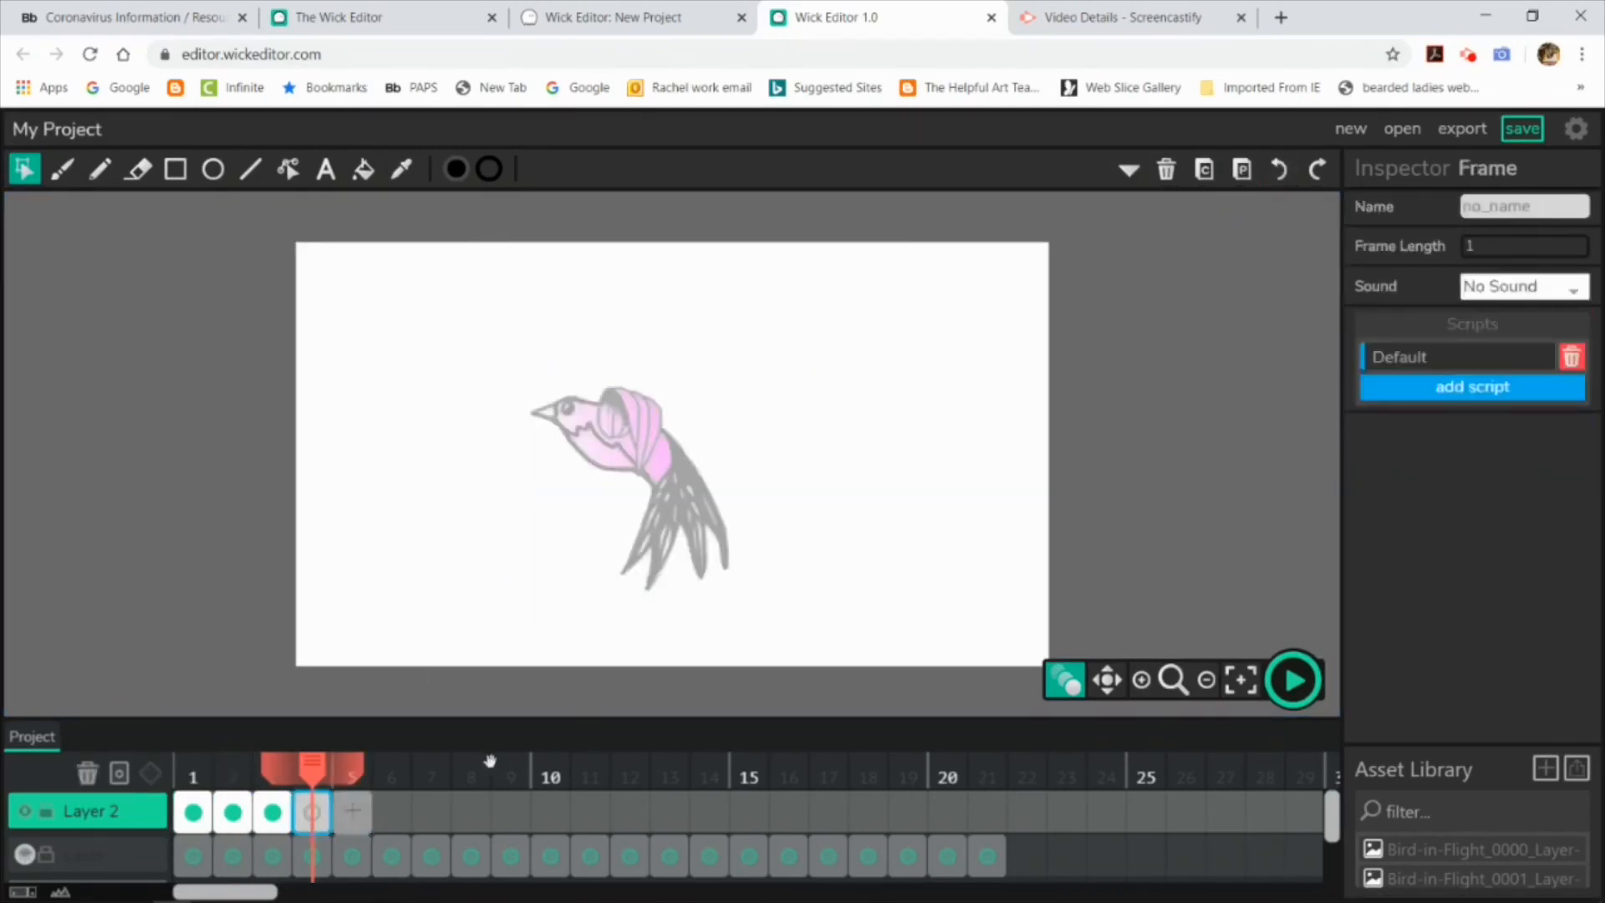
pyautogui.click(1575, 770)
pyautogui.click(586, 370)
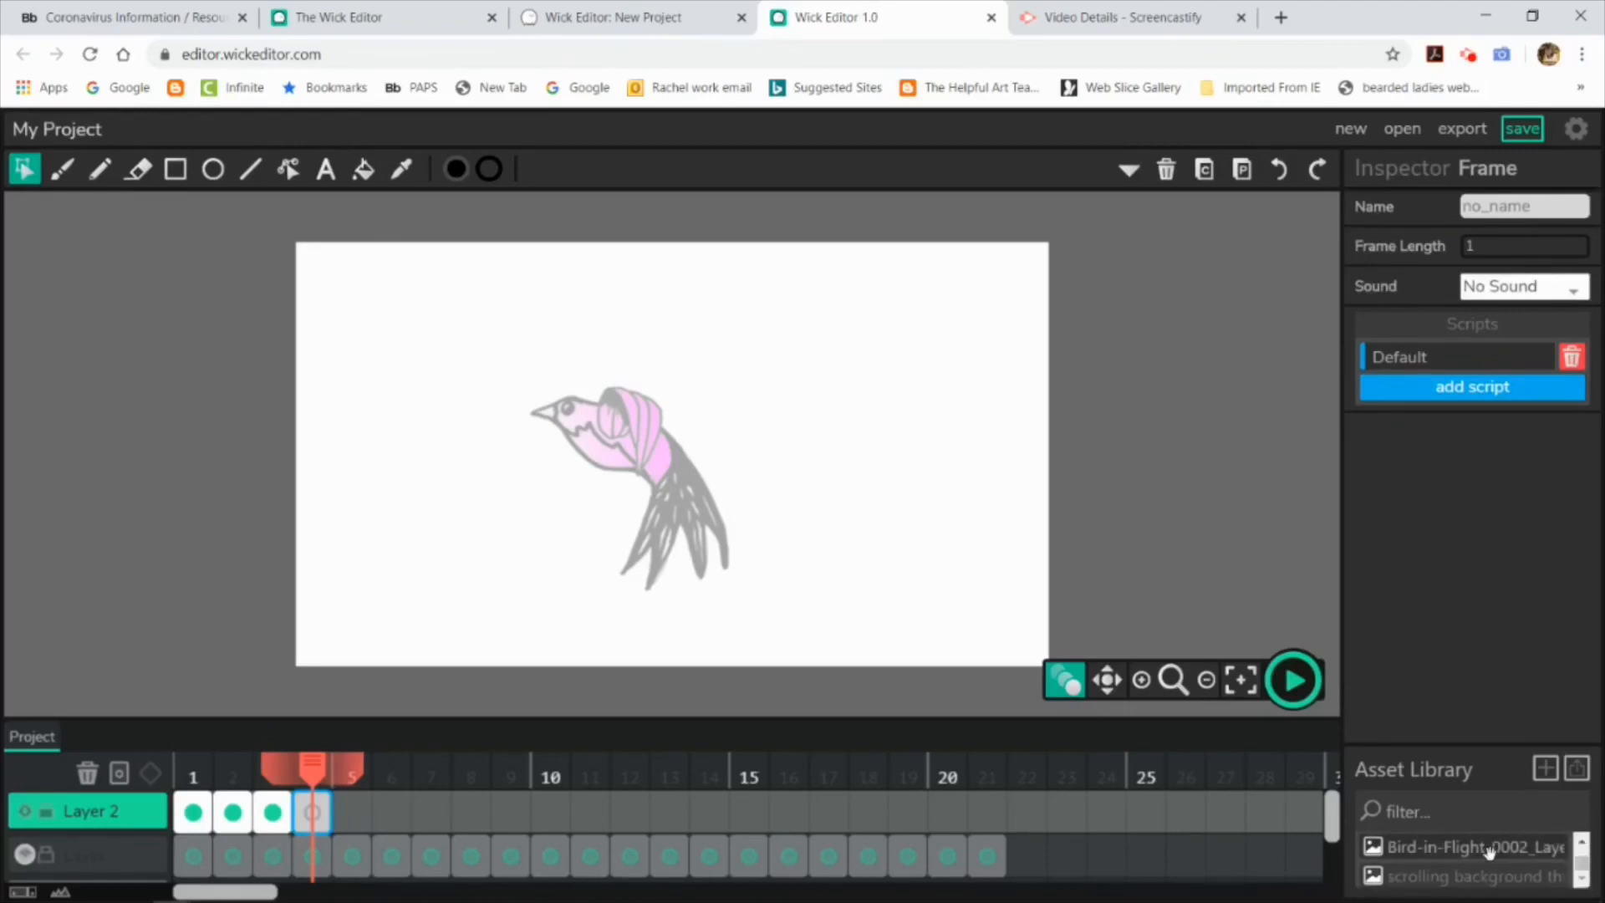
# Place "Bird-in-Flight_0002_Layer-2" on the canvas in frame 4 of Layer 2, aligned with the previous frame's bird
pyautogui.moveTo(1071, 690); pyautogui.dragTo(796, 522)
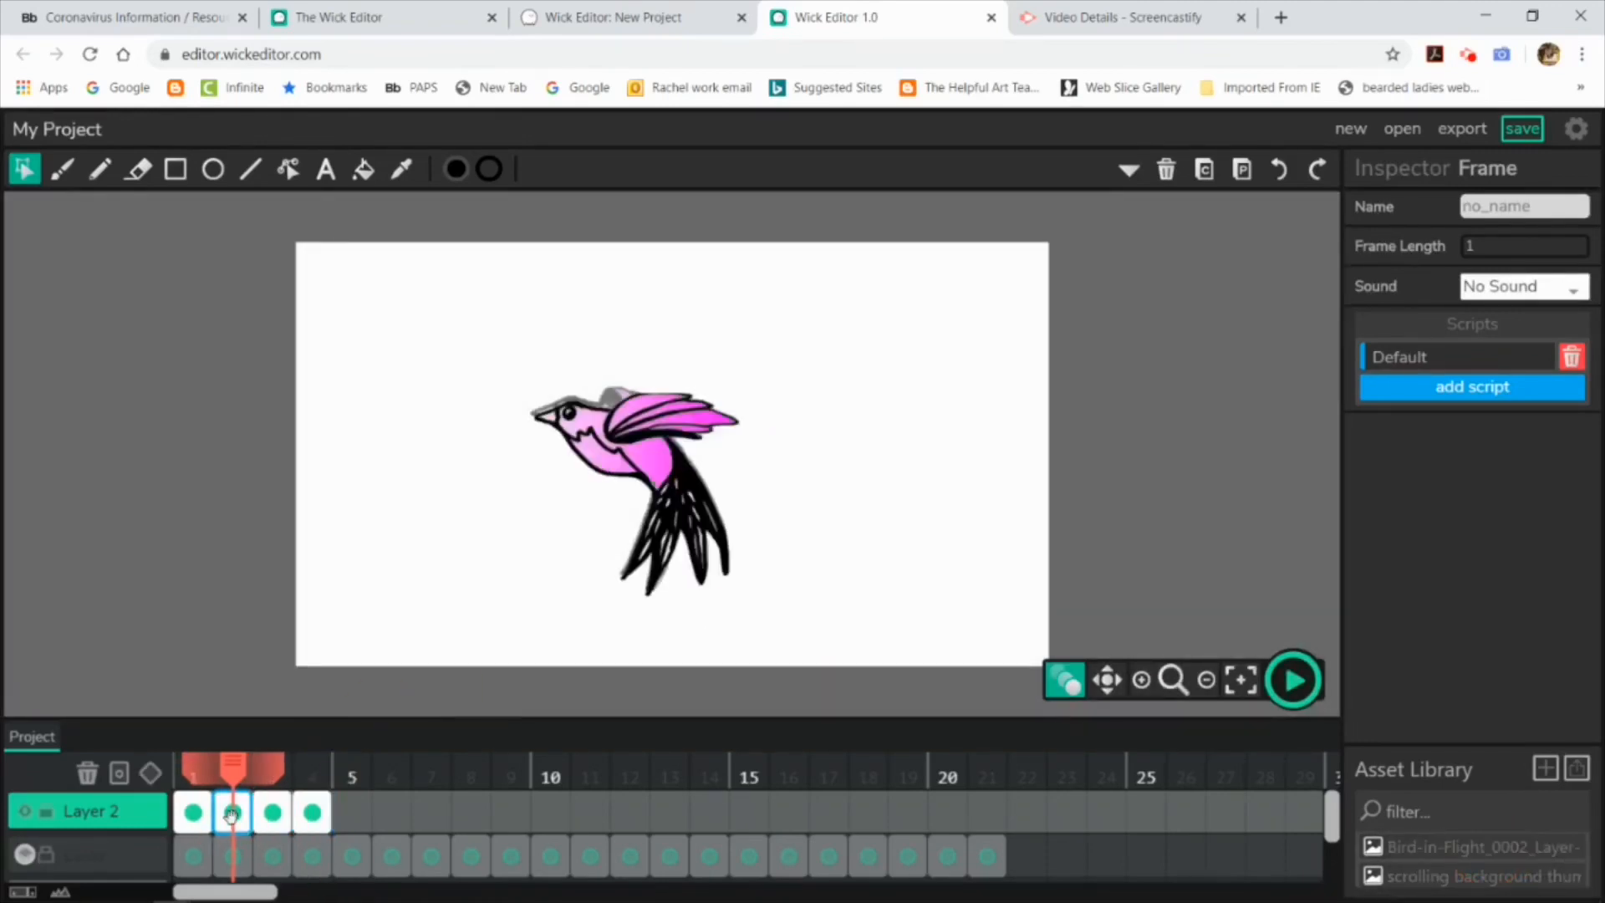
pyautogui.click(744, 473)
pyautogui.moveTo(744, 472); pyautogui.dragTo(619, 451)
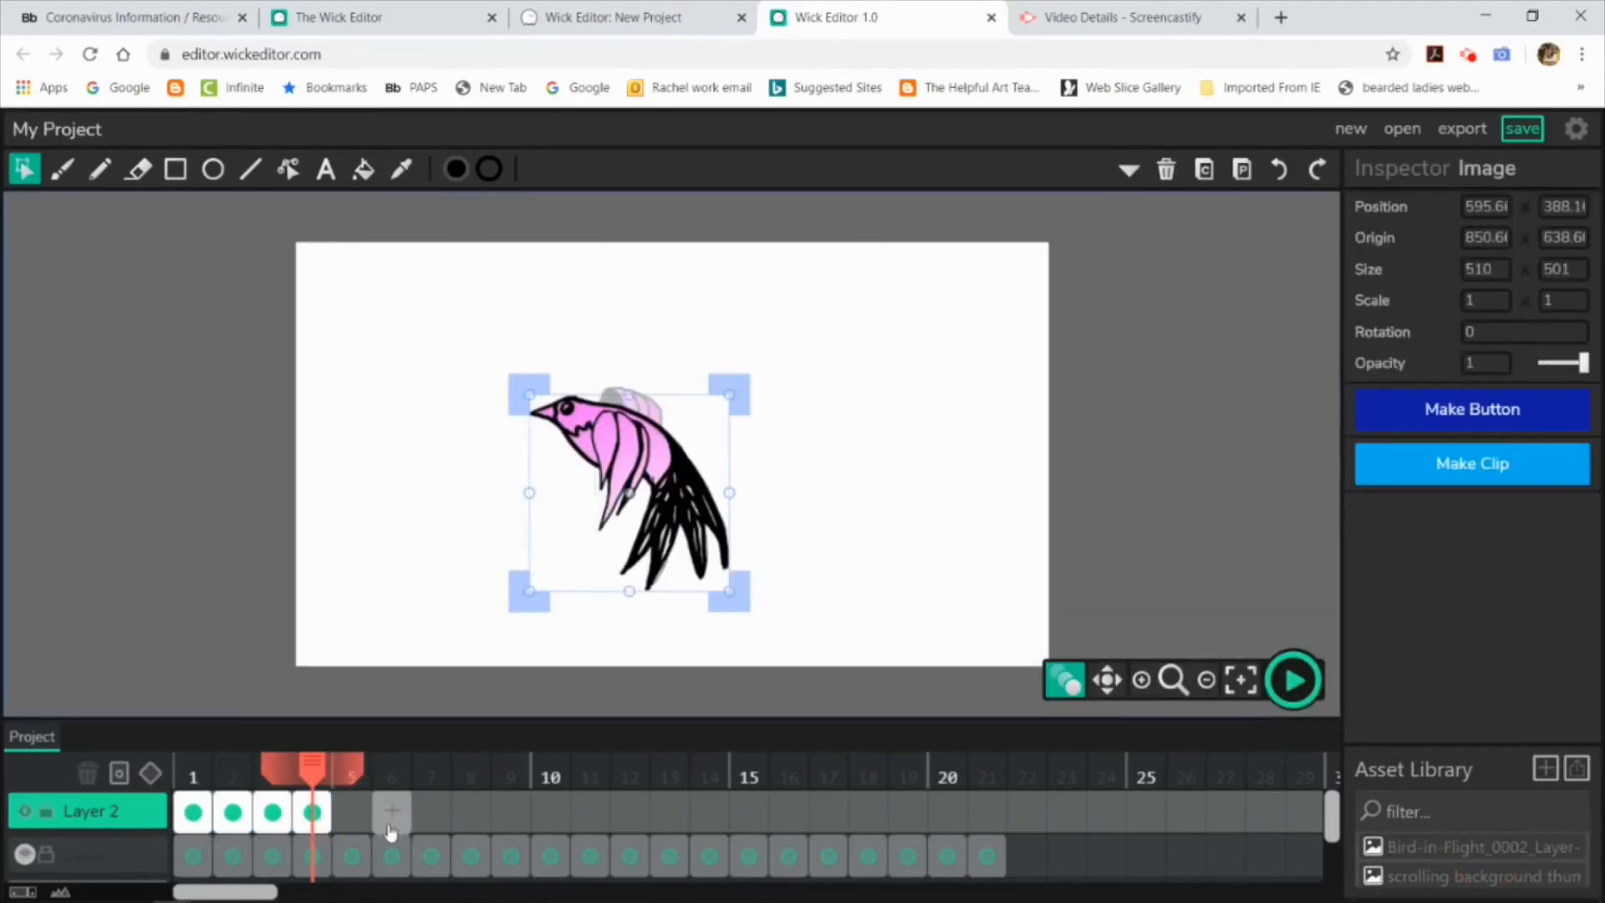
# Add frame 5 to Layer 2 with a copy of the first bird drawing, and frame 6 with a copy of frame 2's bird
pyautogui.click(352, 811)
pyautogui.hotkey('ctrl', 'v')
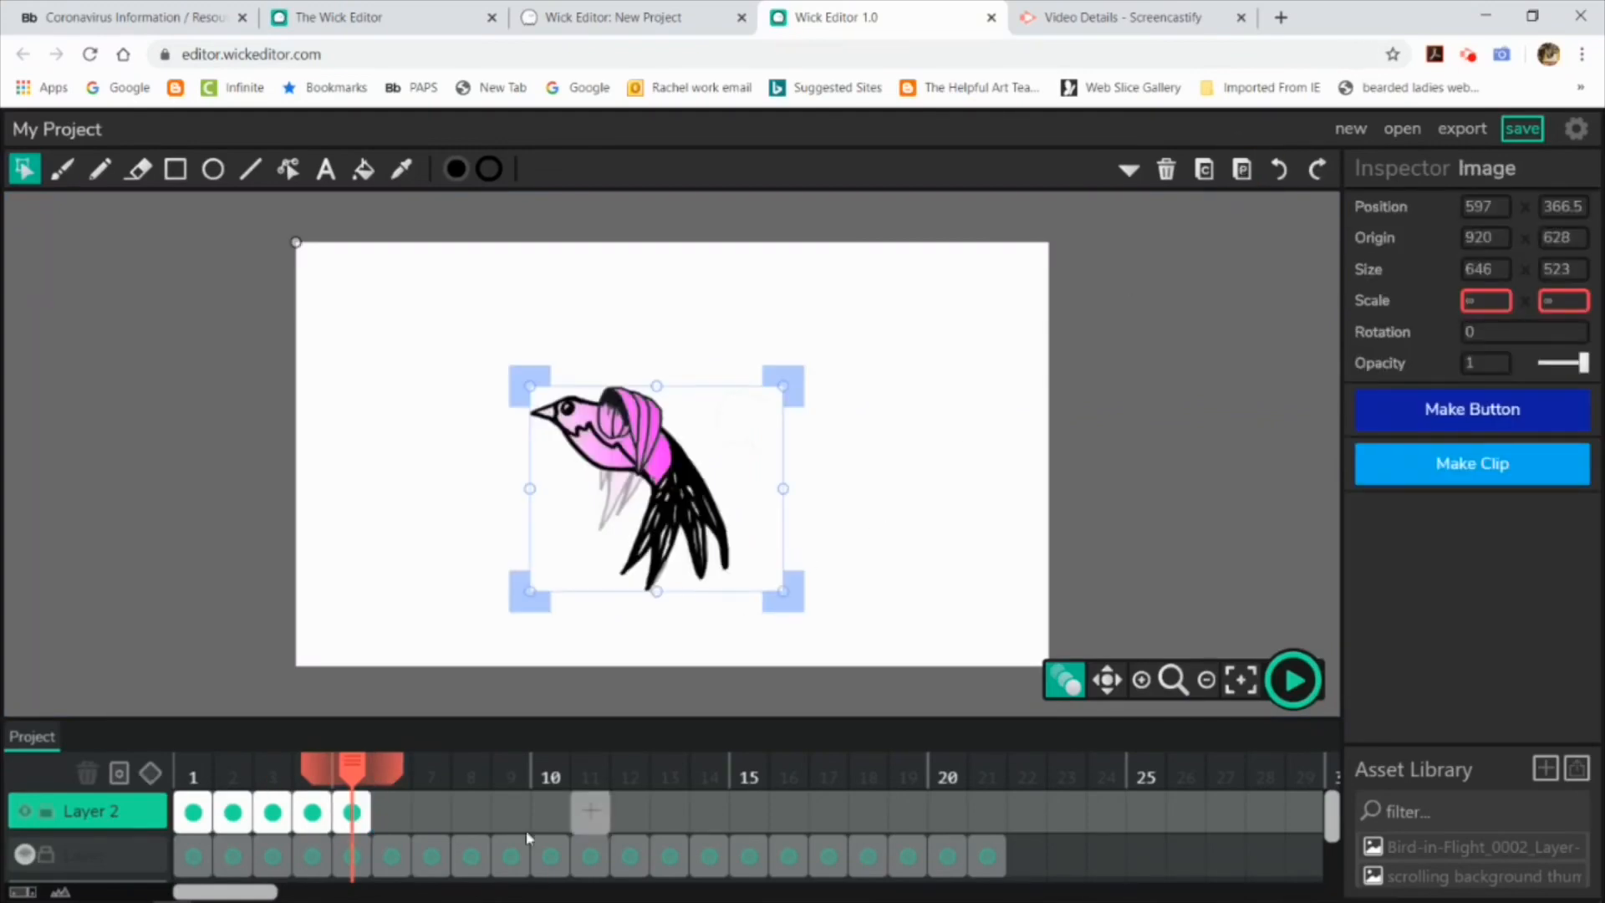
pyautogui.click(235, 813)
pyautogui.click(657, 480)
pyautogui.click(1204, 170)
pyautogui.click(392, 813)
pyautogui.click(1241, 170)
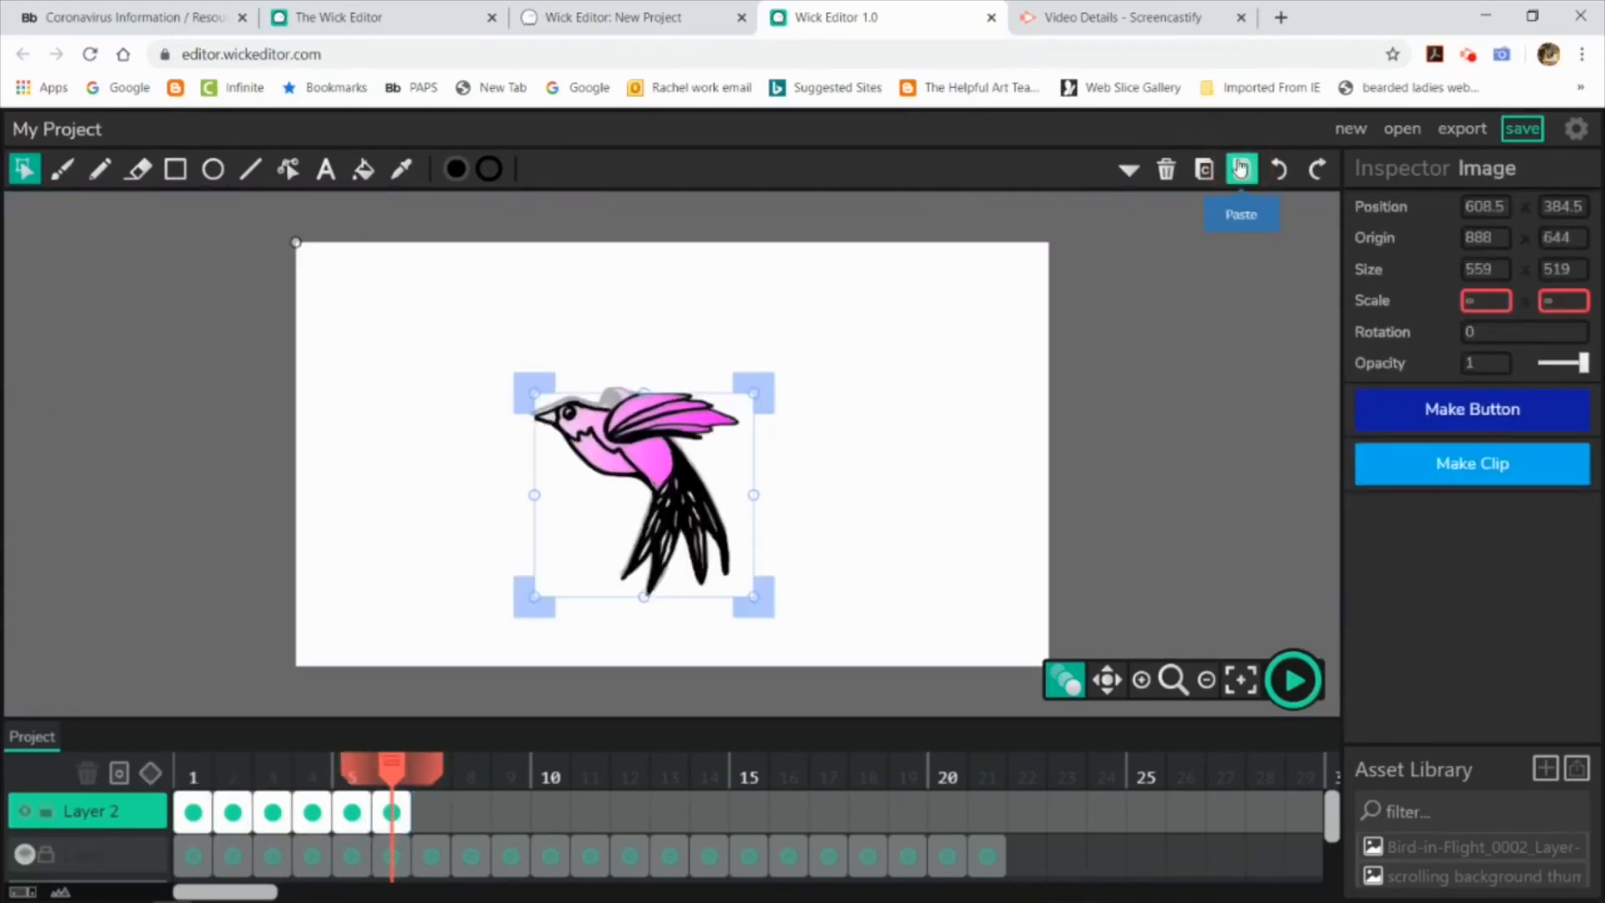
# Add frame 7 to Layer 2 and paste a copy of the bird from frame 5 into it
pyautogui.click(356, 819)
pyautogui.click(653, 485)
pyautogui.click(1204, 170)
pyautogui.click(432, 812)
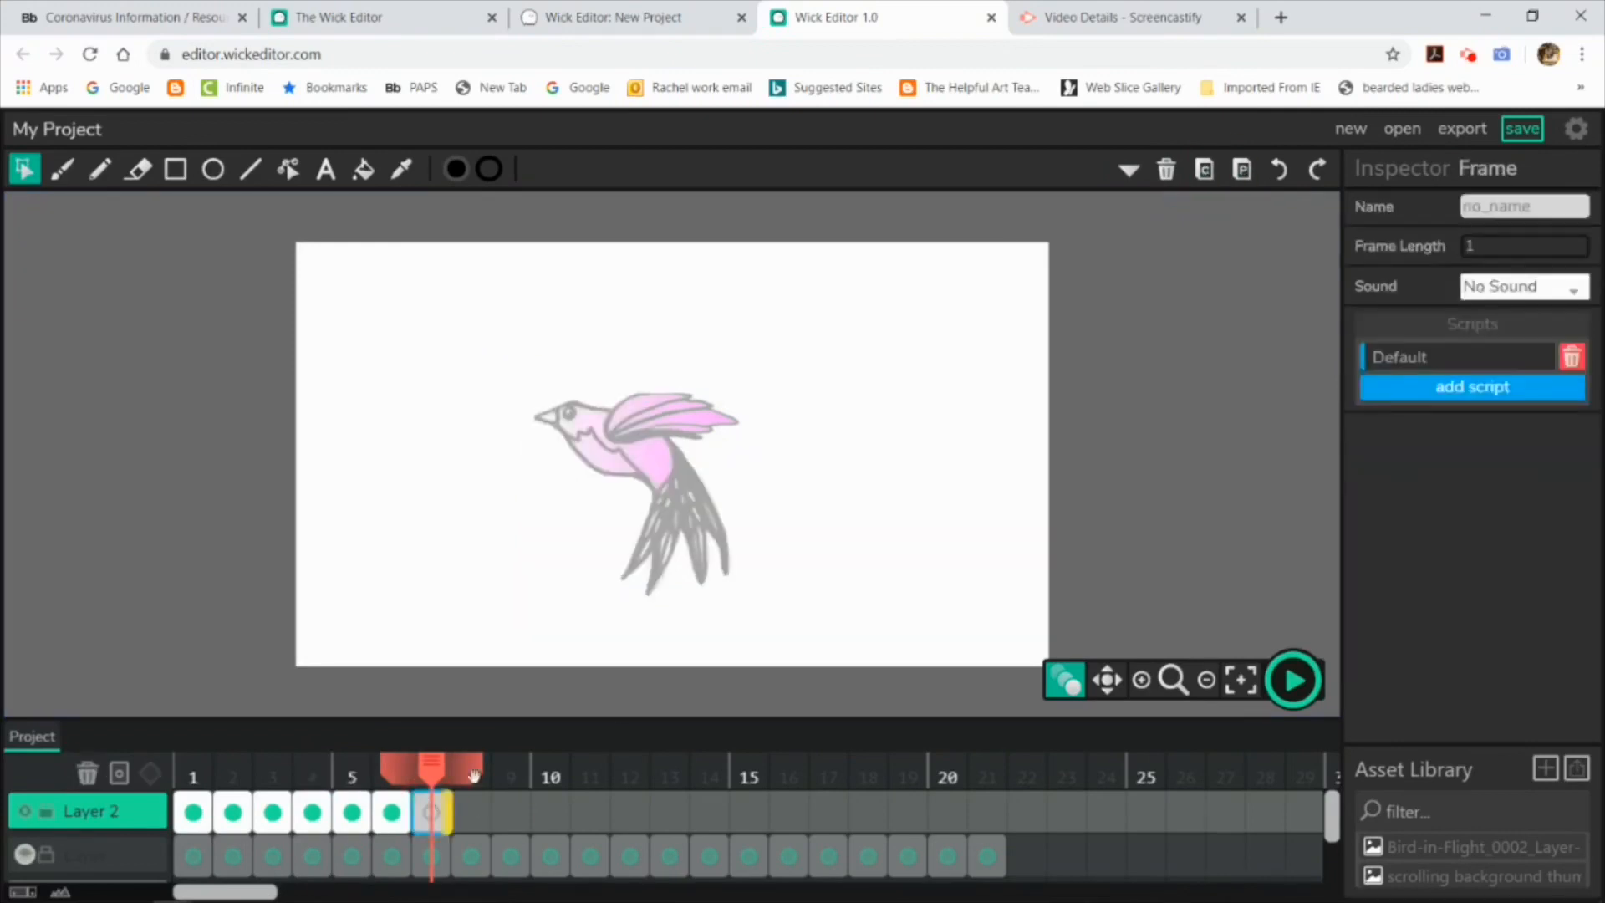
pyautogui.click(1242, 170)
# Add frame 8 to Layer 2 and paste a copy of the lowered-wing bird from frame 4 into it
pyautogui.click(471, 812)
pyautogui.click(427, 812)
pyautogui.click(474, 812)
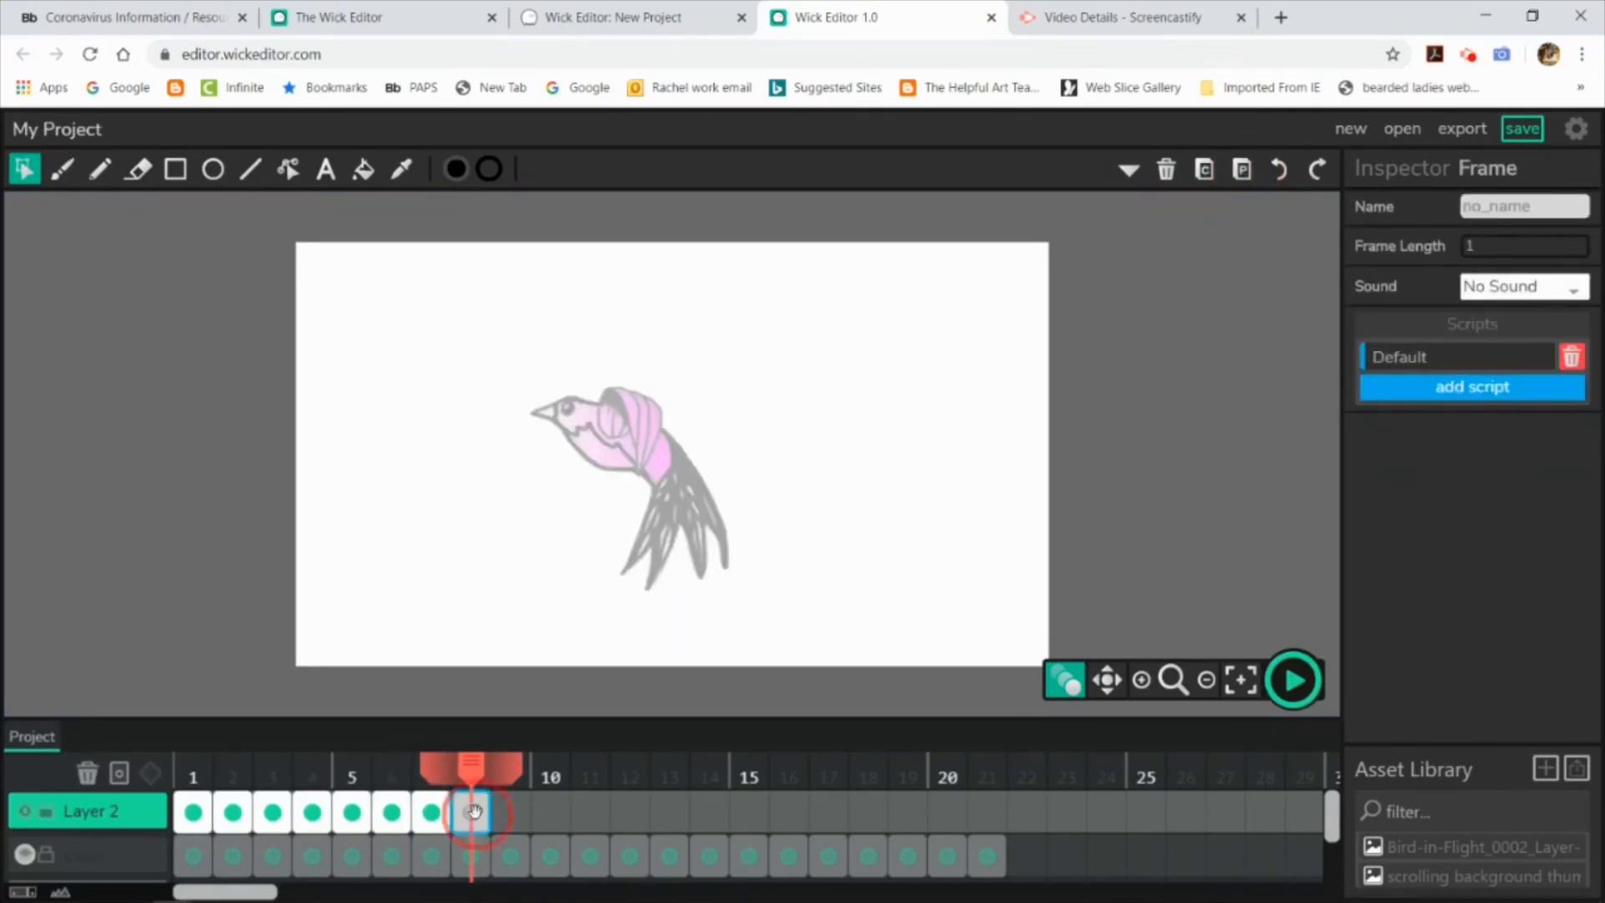
pyautogui.click(233, 811)
pyautogui.click(272, 812)
pyautogui.click(312, 812)
pyautogui.click(633, 447)
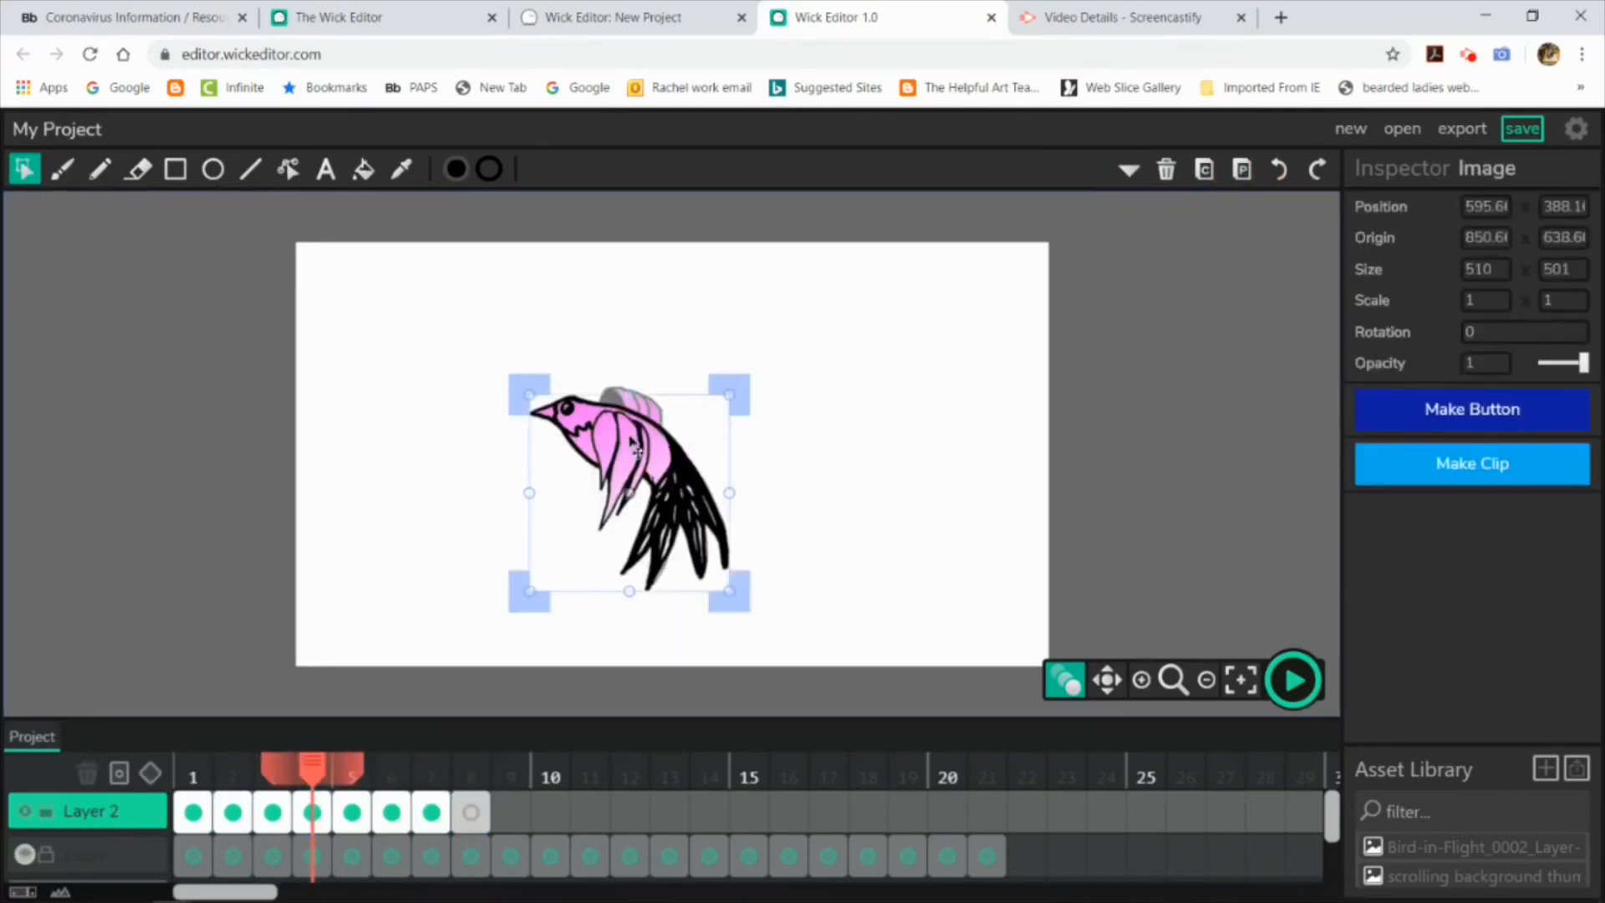
pyautogui.click(472, 815)
pyautogui.click(1241, 170)
# Add frame 9 to Layer 2 and paste a copy of the bird from frame 7 into it
pyautogui.click(432, 812)
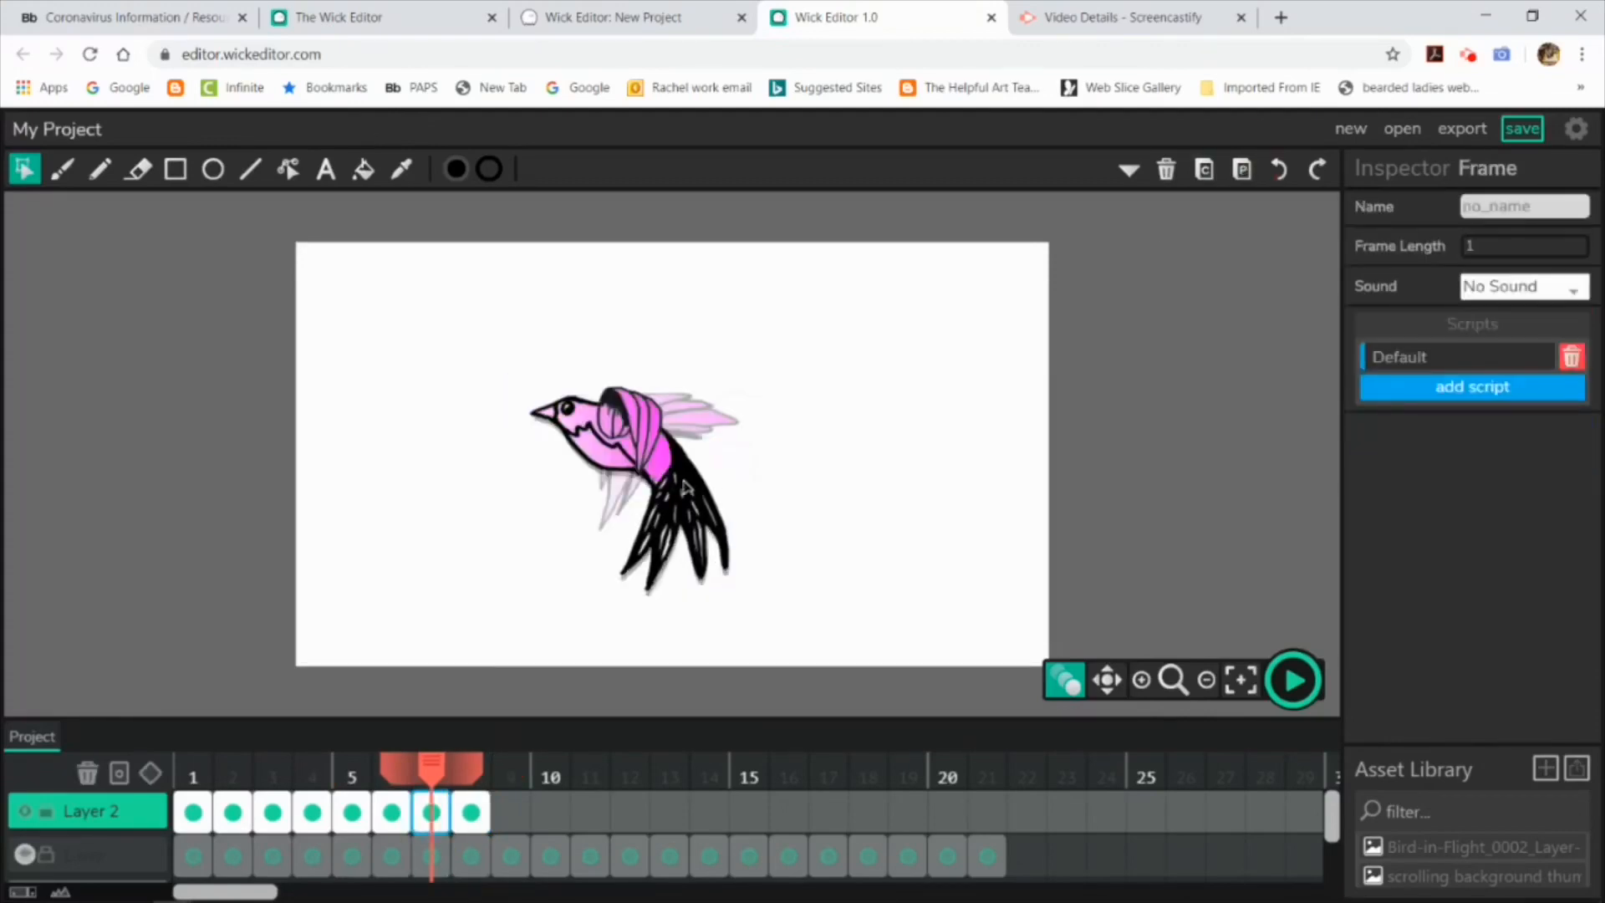
pyautogui.click(688, 487)
pyautogui.click(518, 815)
pyautogui.click(1242, 169)
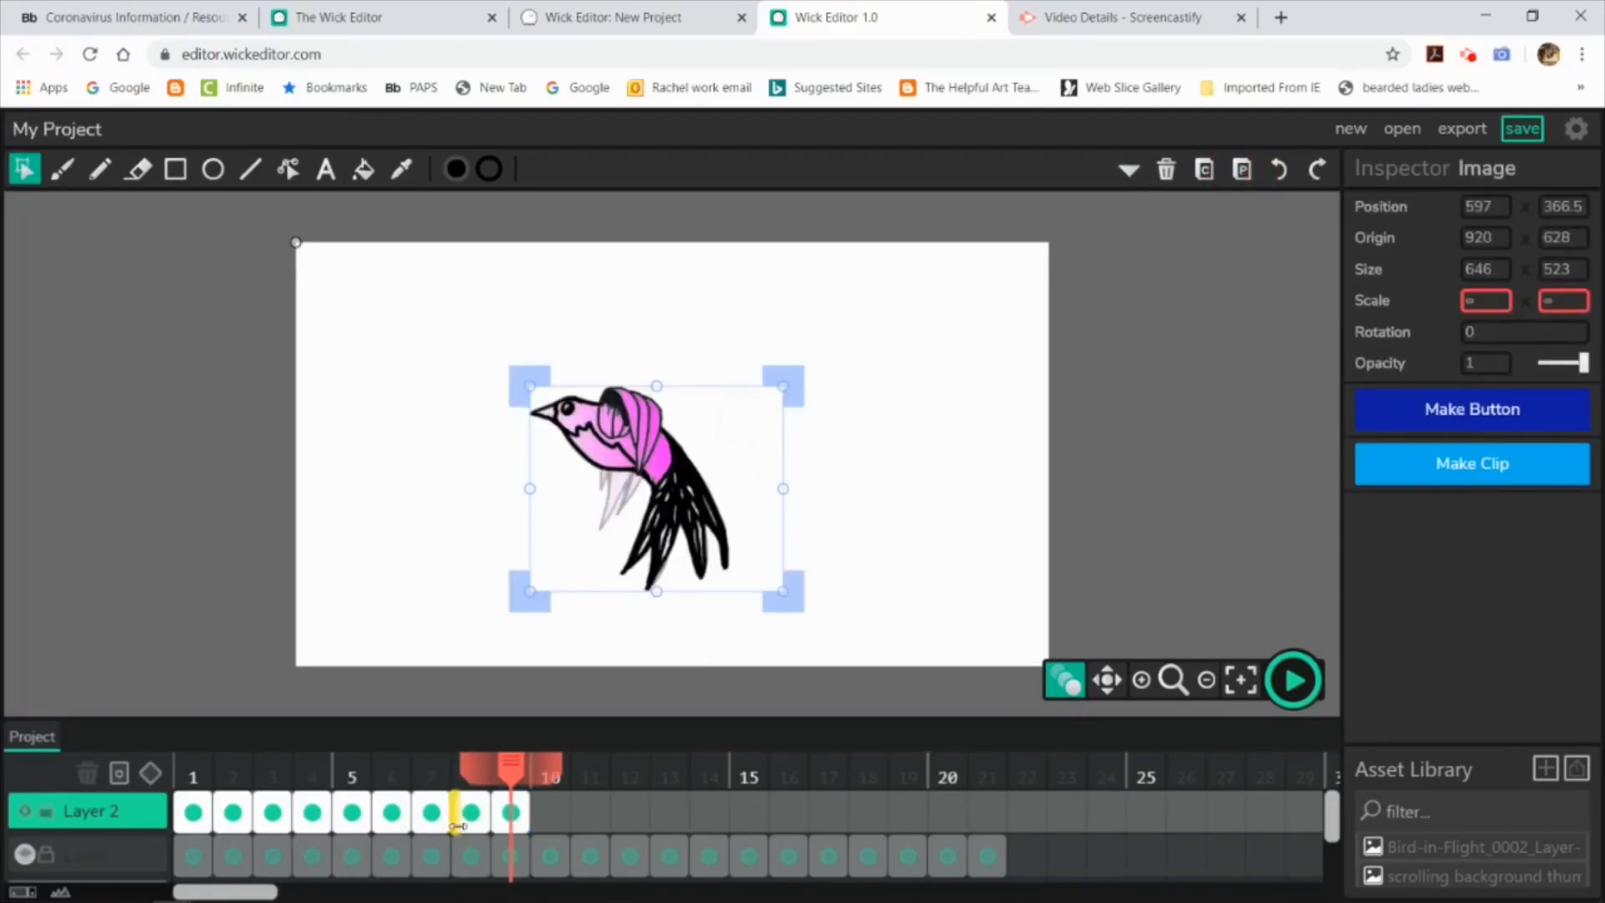
# Add frame 10 to Layer 2 and paste a copy of the lowered-wing bird from frame 8 into it
pyautogui.click(470, 812)
pyautogui.hotkey('ctrl', 'a')
pyautogui.click(551, 812)
pyautogui.click(1242, 170)
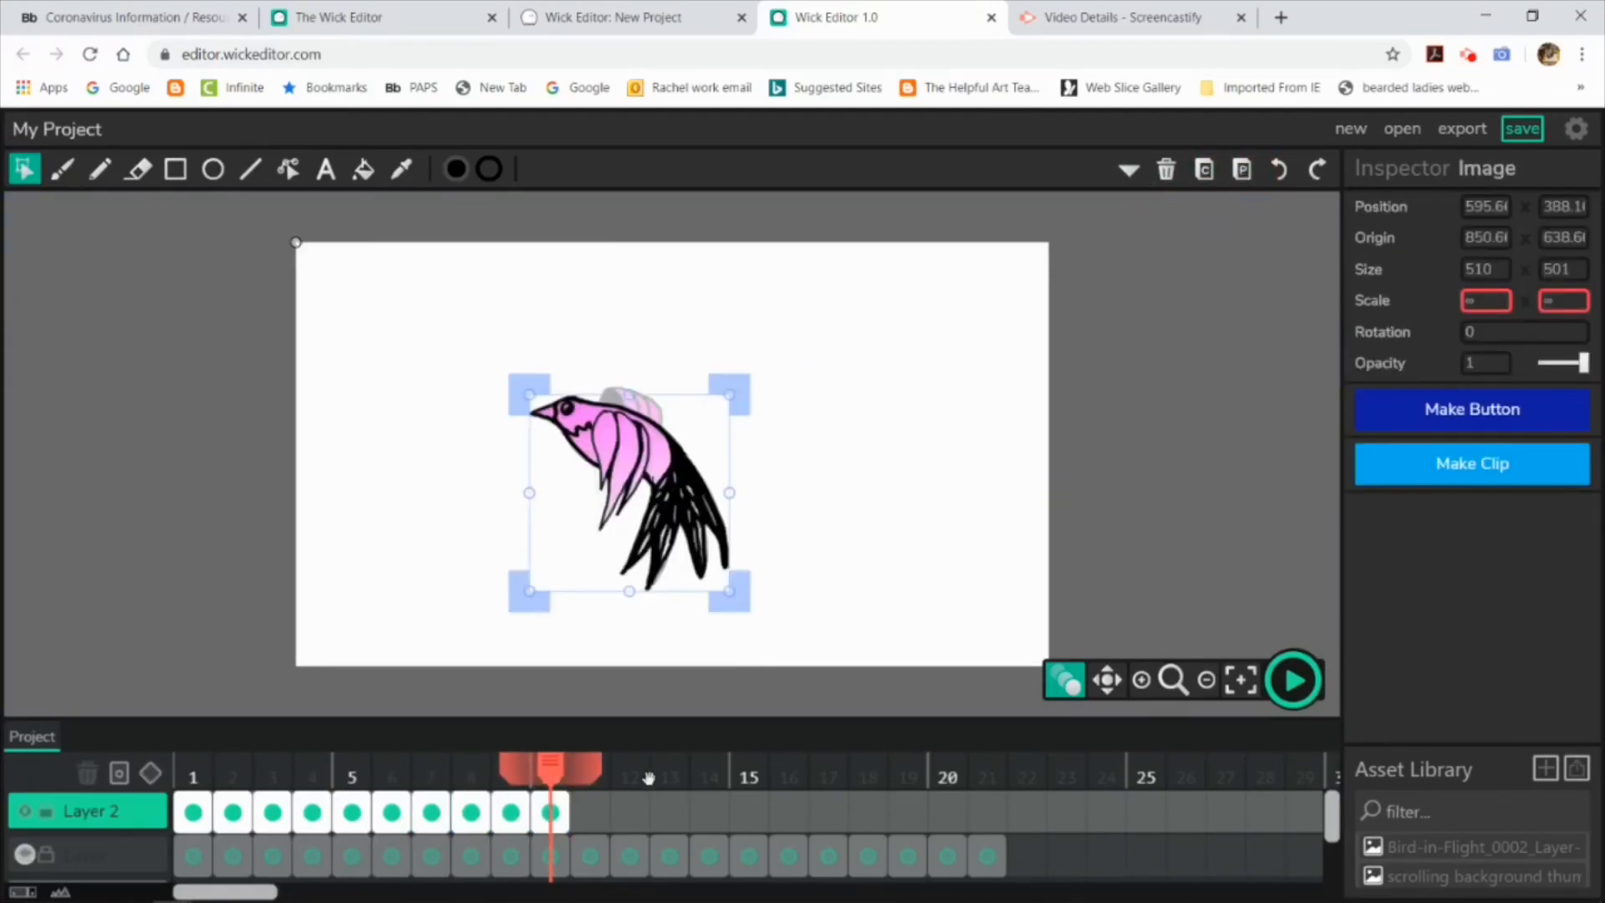
# Add frame 11 to Layer 2 and paste a copy of the bird from frame 2 into it
pyautogui.click(474, 816)
pyautogui.click(232, 811)
pyautogui.hotkey('ctrl', 'a')
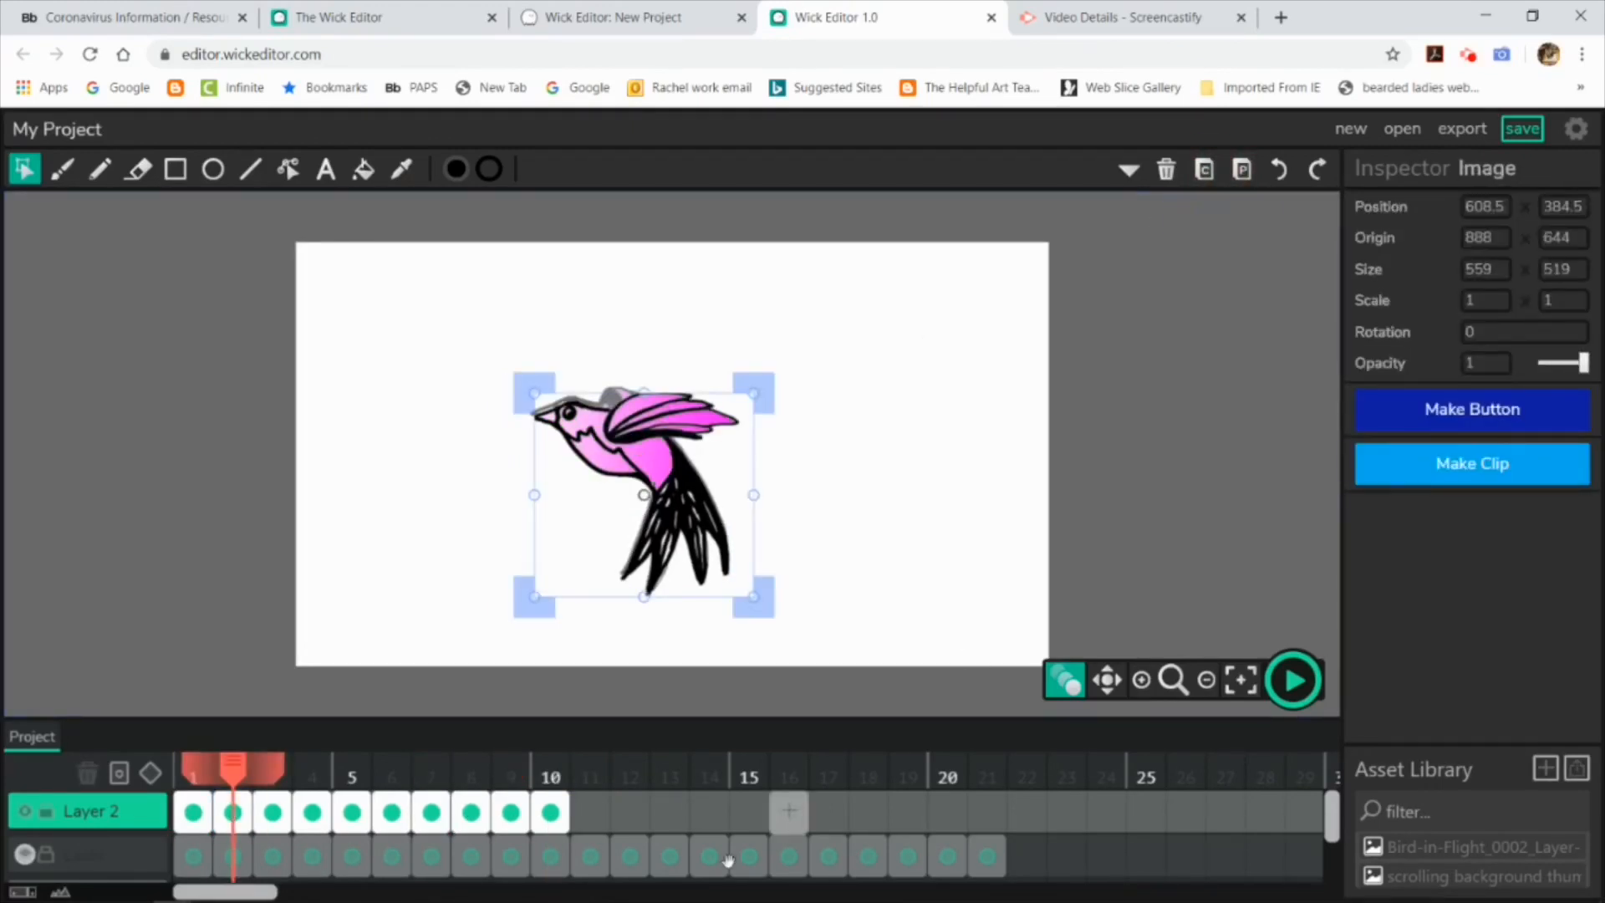
pyautogui.click(590, 812)
pyautogui.click(1244, 170)
# Add frames 12 and 13 to Layer 2 and paste the lowered-wing bird from frame 10 into both
pyautogui.click(631, 812)
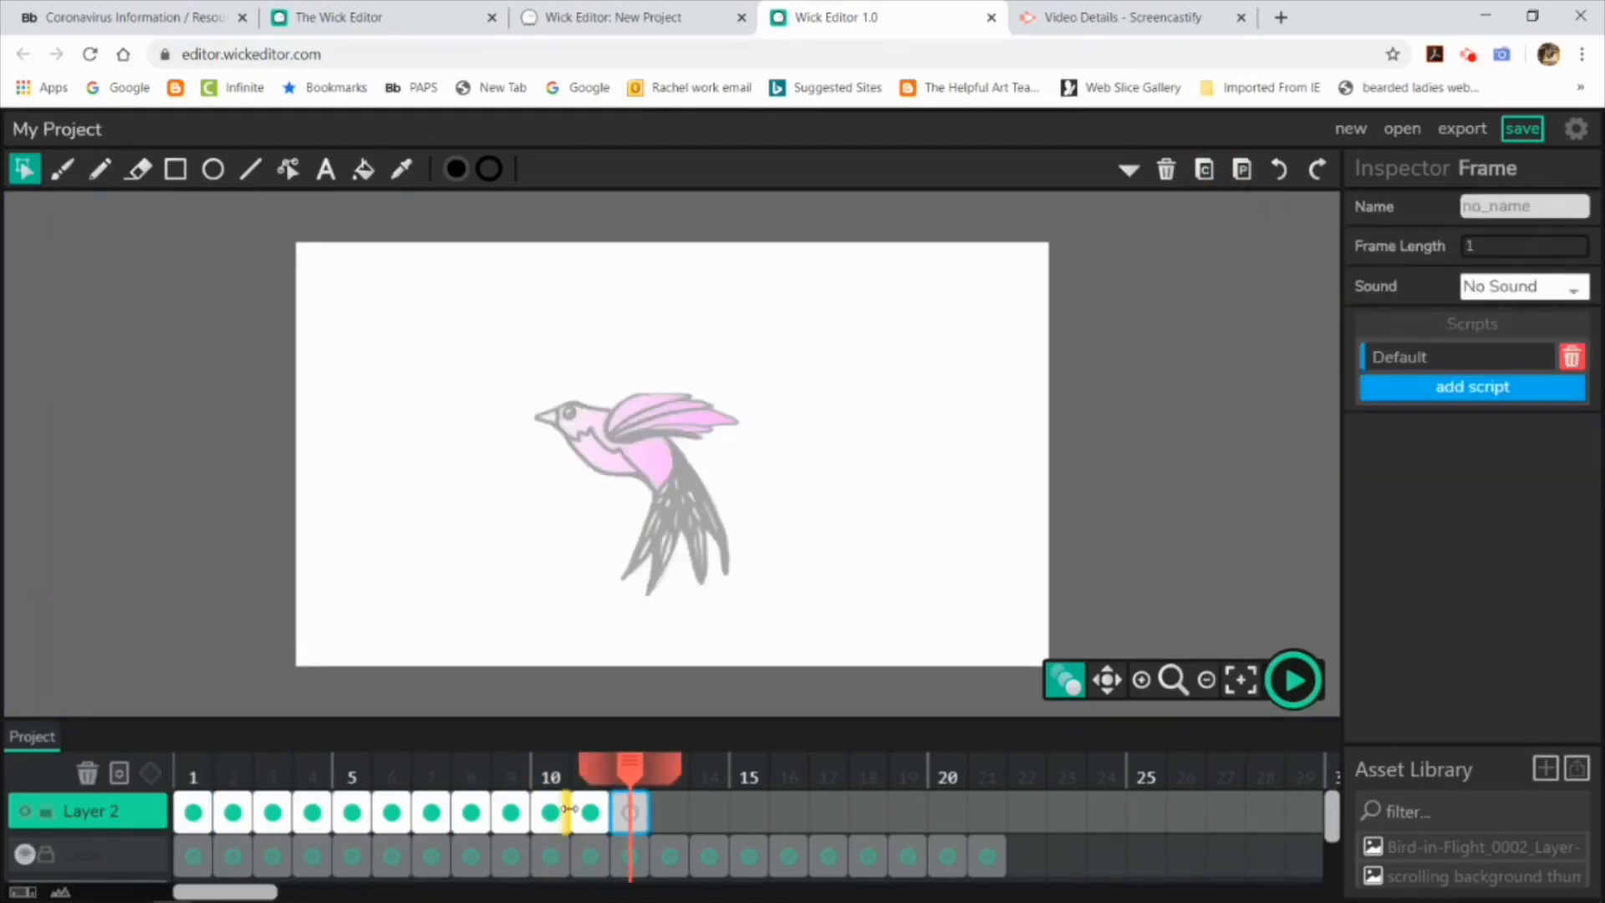
pyautogui.click(551, 812)
pyautogui.hotkey('ctrl', 'a')
pyautogui.click(640, 811)
pyautogui.click(1243, 169)
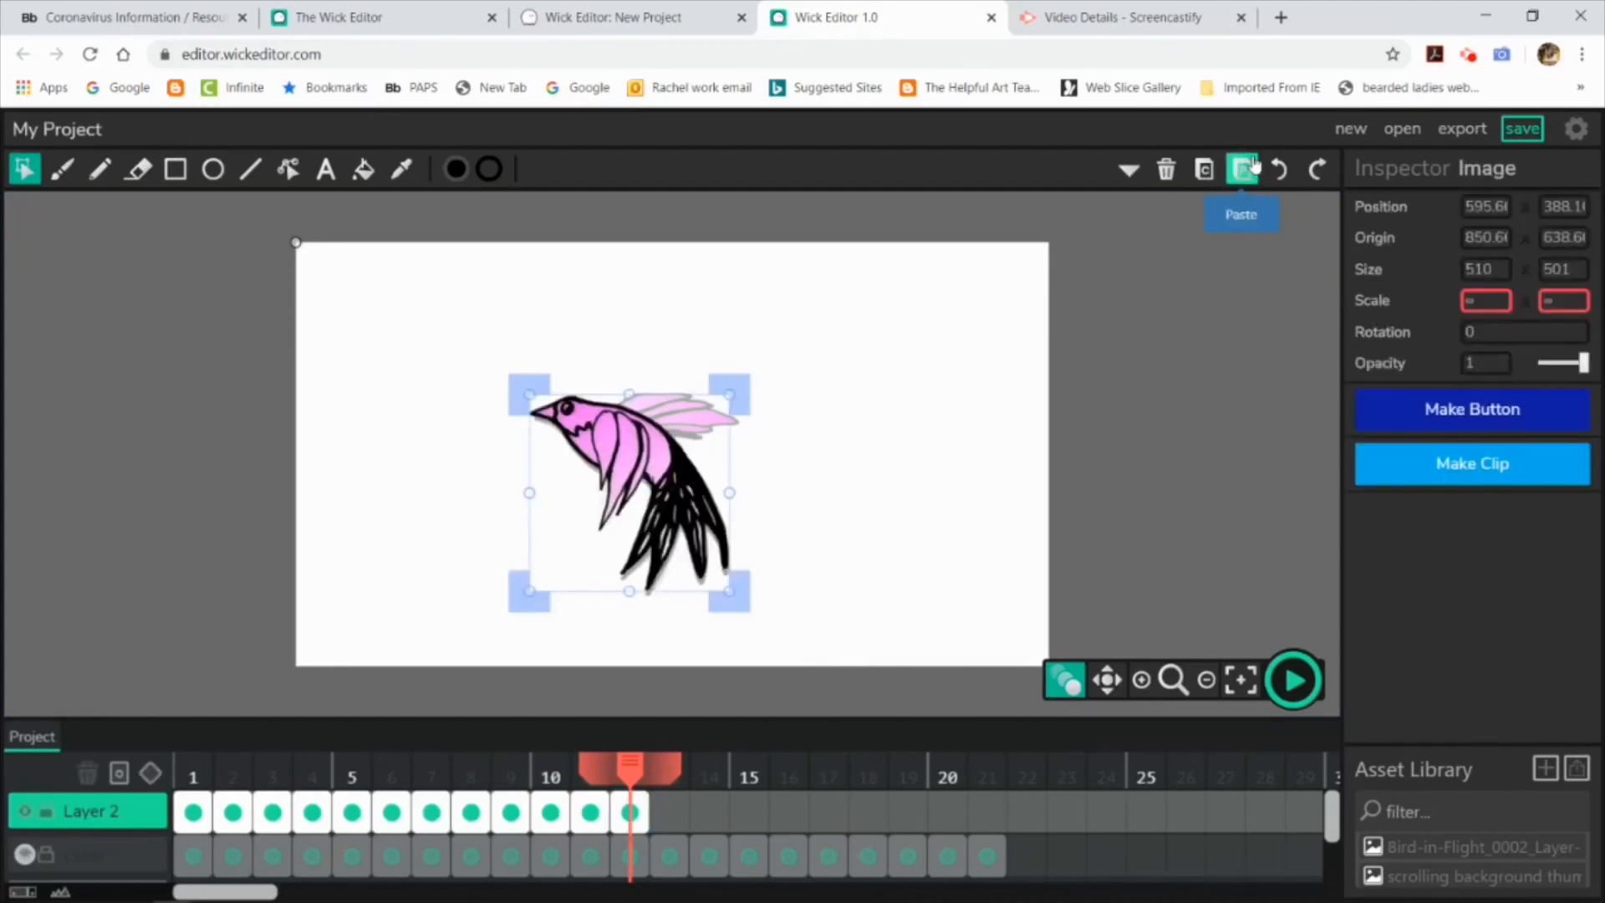
pyautogui.click(668, 812)
# Compare frames 11 and 12 and delete the lowered-wing bird from frame 12 of Layer 2
pyautogui.click(593, 812)
pyautogui.click(630, 812)
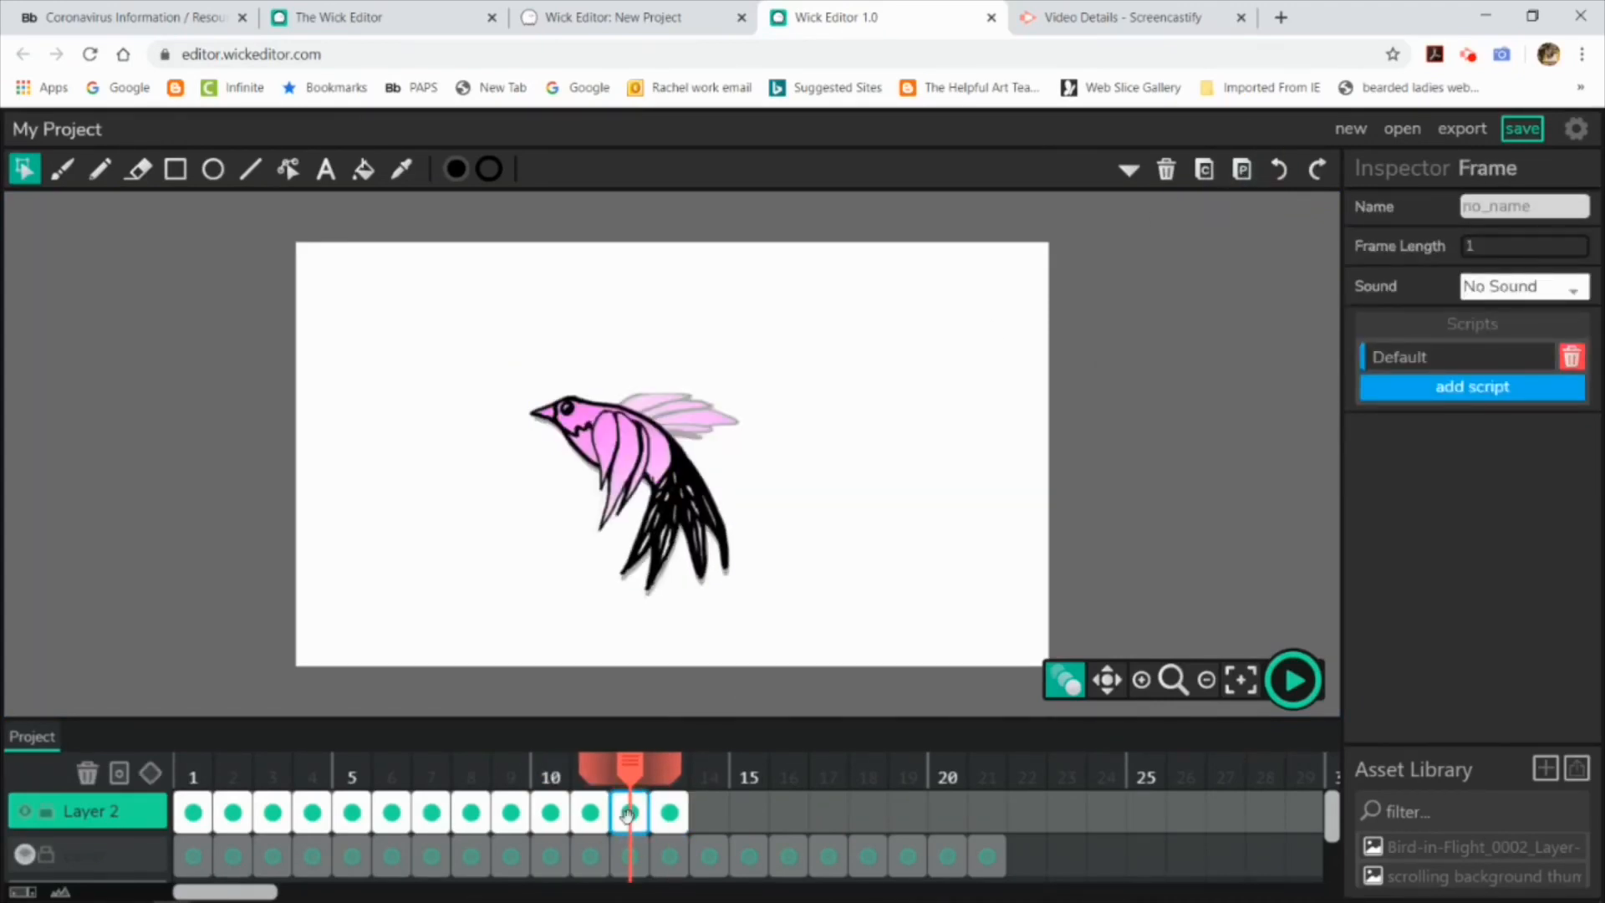
pyautogui.click(592, 812)
pyautogui.click(629, 813)
pyautogui.press('Delete')
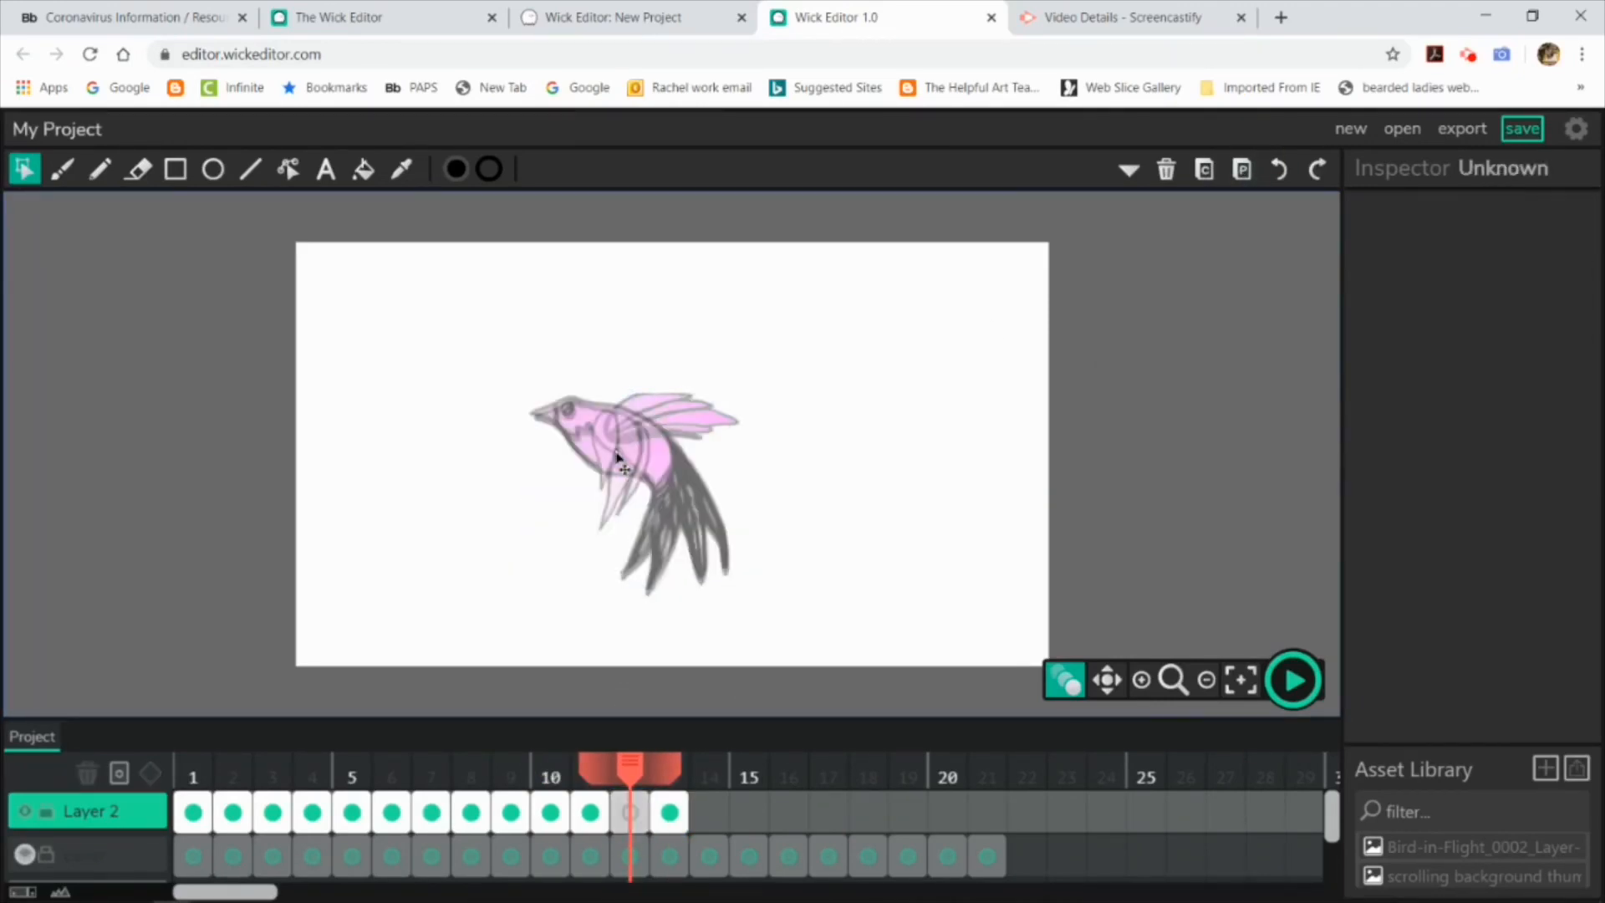
# Copy the bird from frame 9 and paste it into the emptied frame 12 of Layer 2
pyautogui.click(668, 812)
pyautogui.click(550, 812)
pyautogui.click(511, 812)
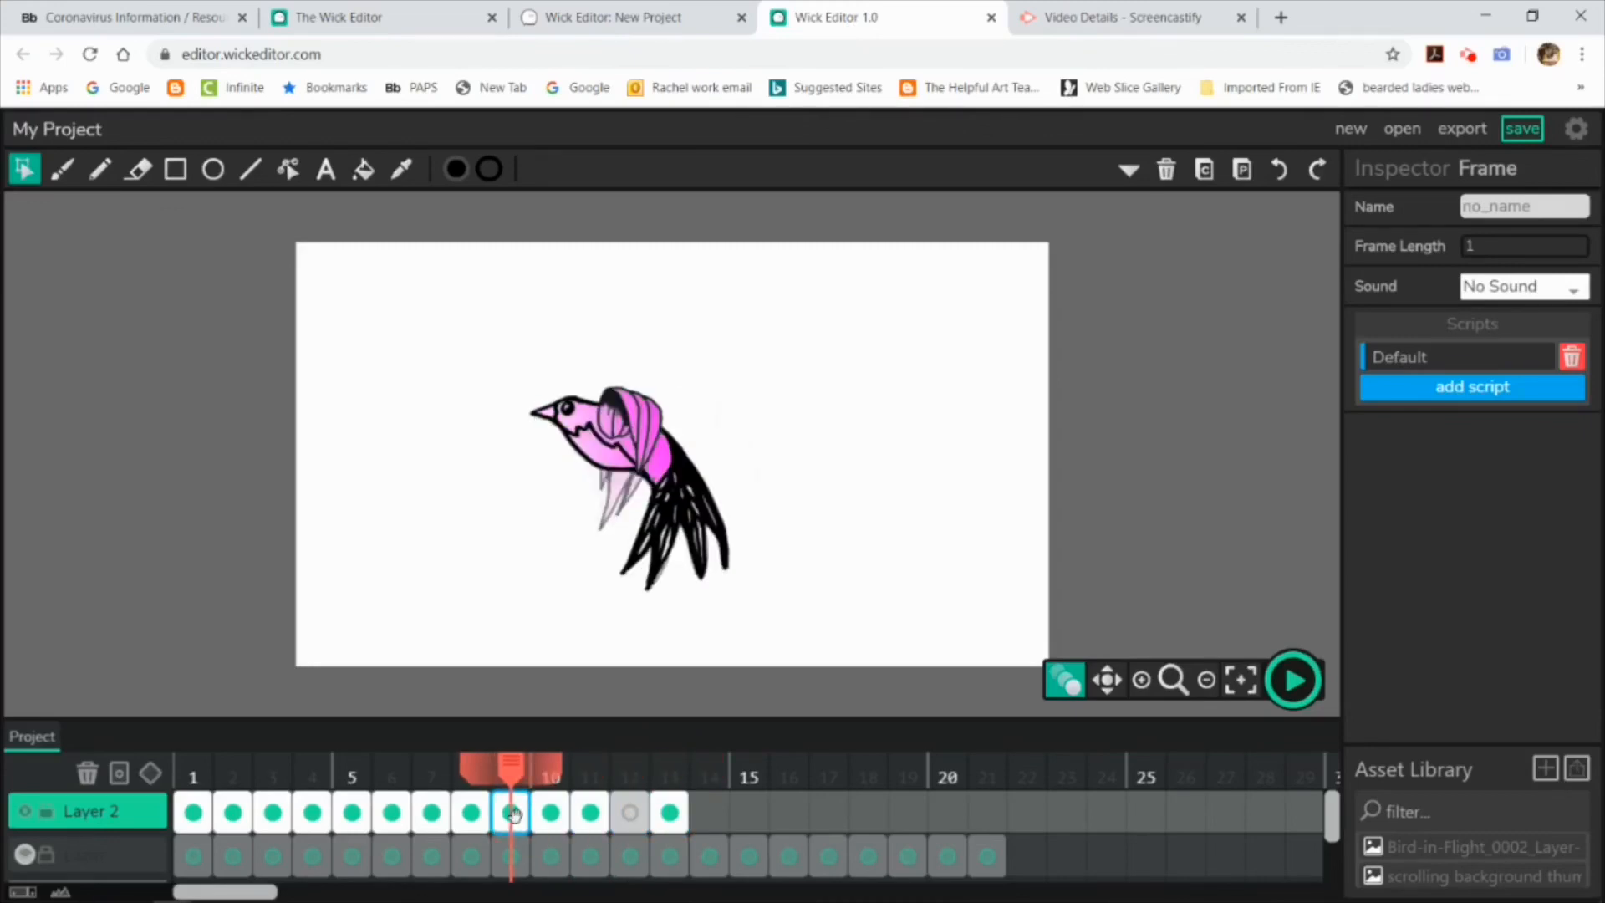
pyautogui.click(644, 468)
pyautogui.click(1204, 169)
pyautogui.click(630, 812)
pyautogui.click(1242, 169)
pyautogui.click(630, 765)
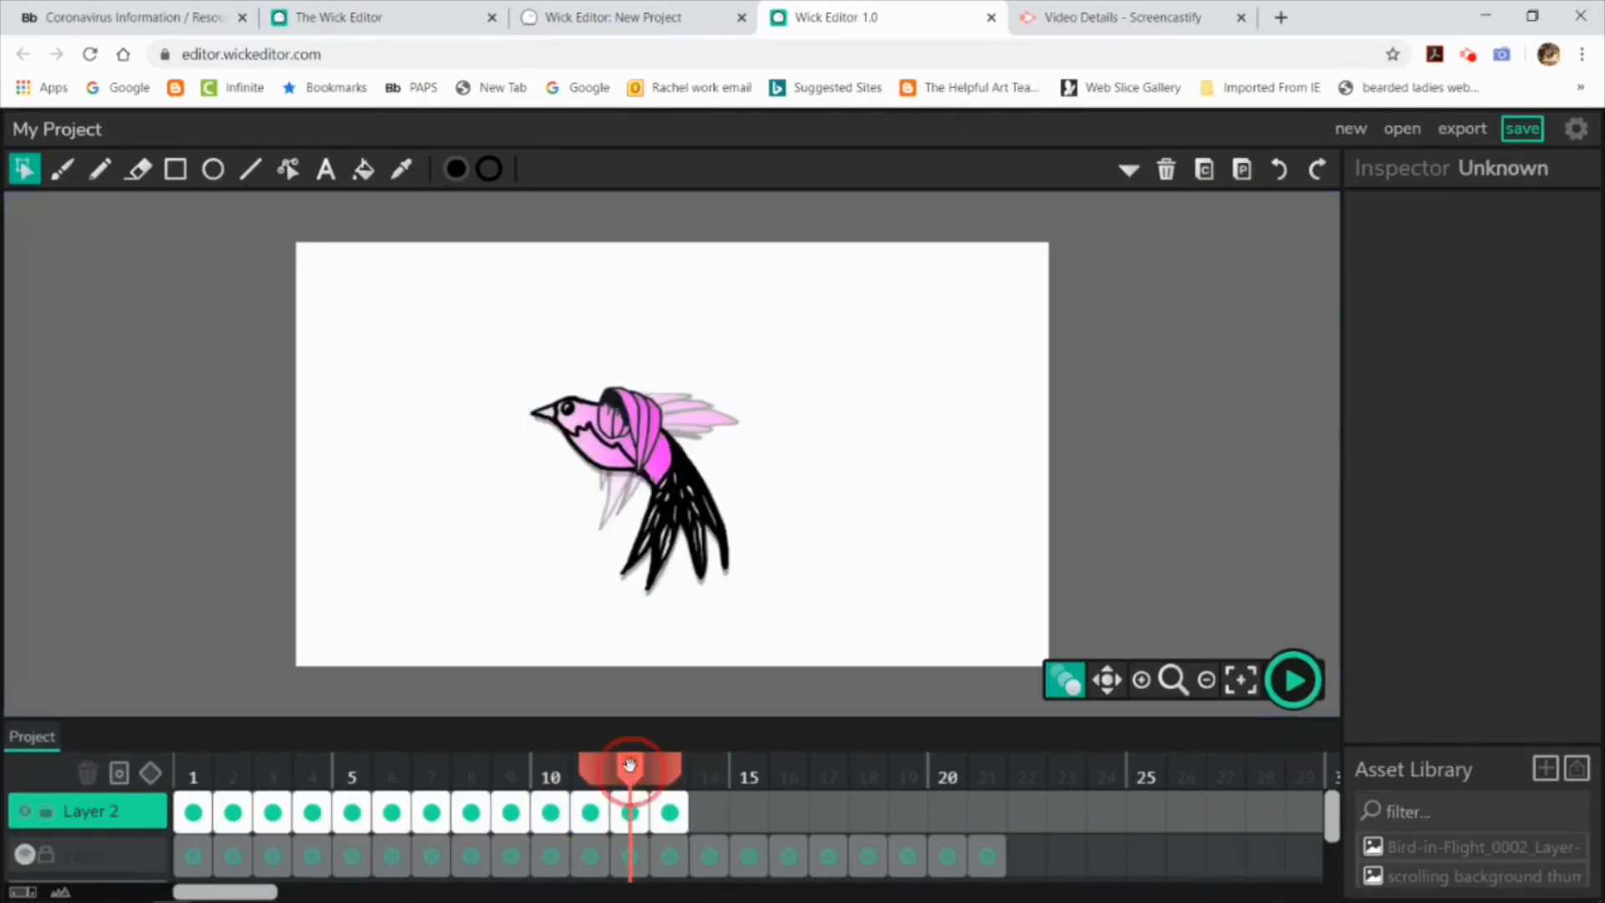
# Add frame 14 to Layer 2 and paste a copy of the bird from frame 12 into it
pyautogui.moveTo(344, 802); pyautogui.dragTo(630, 803)
pyautogui.click(1242, 169)
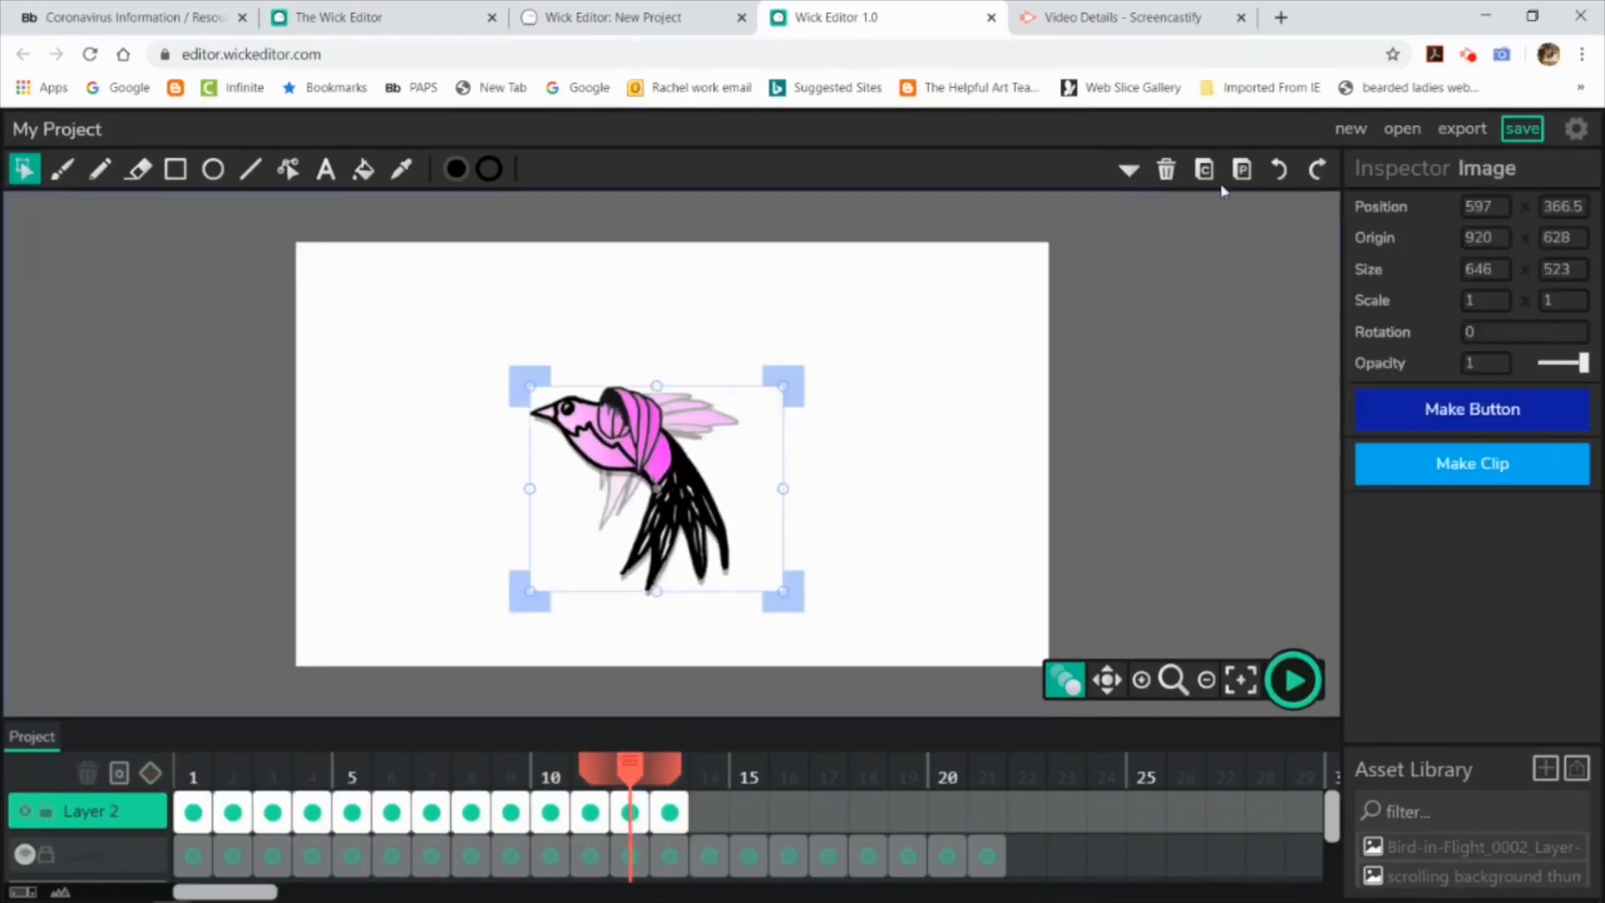
pyautogui.click(715, 812)
pyautogui.click(1241, 168)
# Add frame 15 to Layer 2 and paste a copy of the bird from frame 2 into it
pyautogui.click(232, 812)
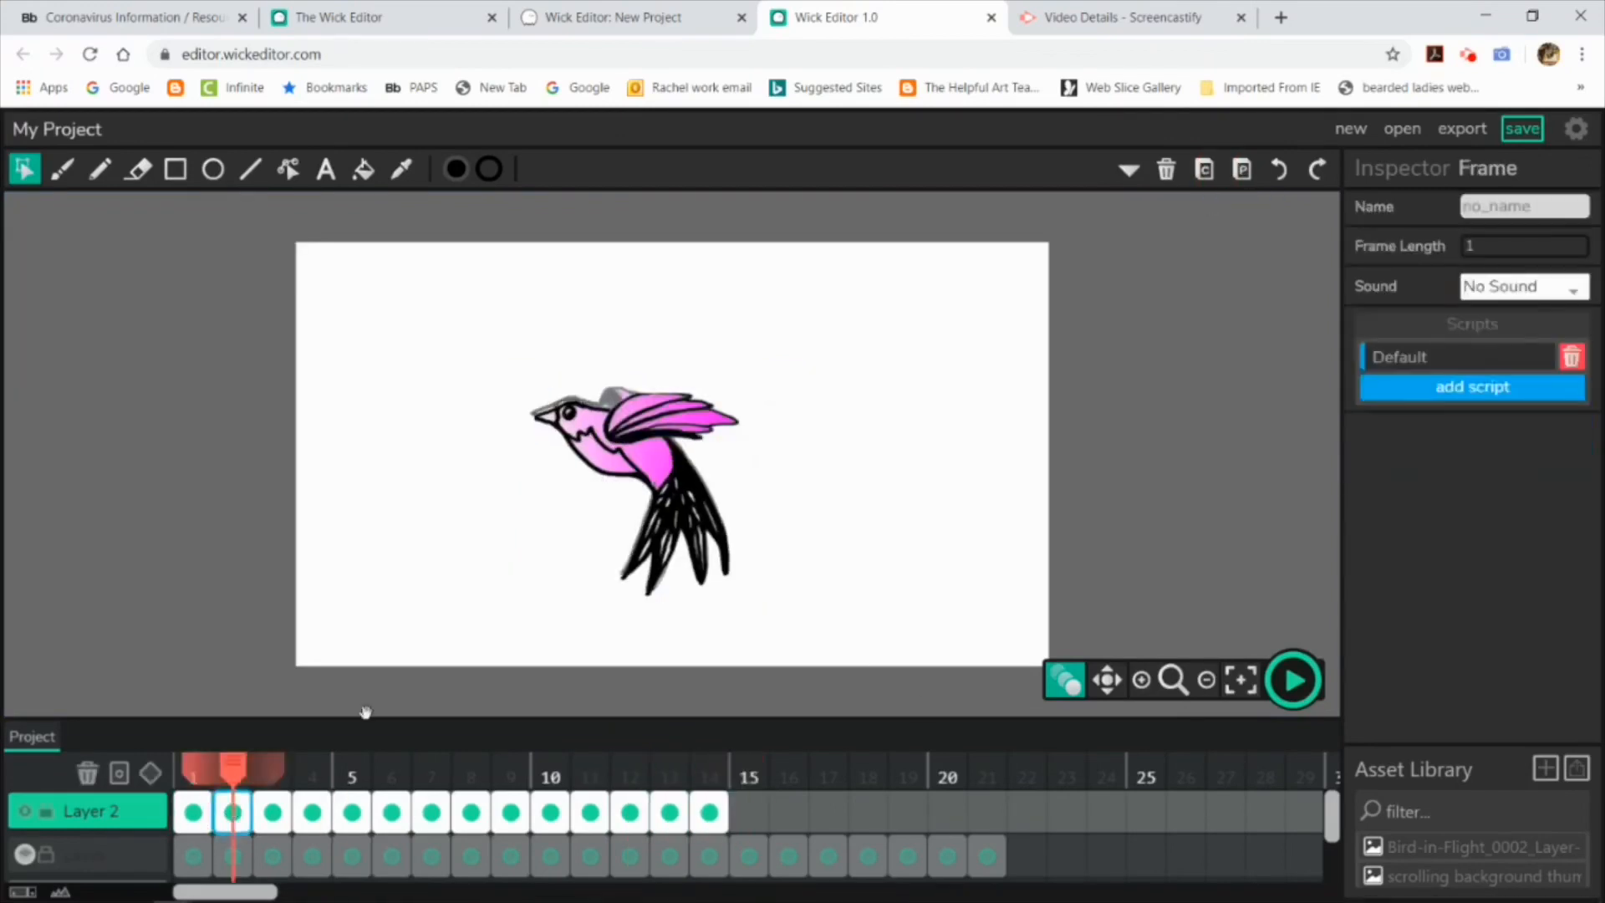
pyautogui.click(669, 427)
pyautogui.click(749, 812)
pyautogui.click(1242, 169)
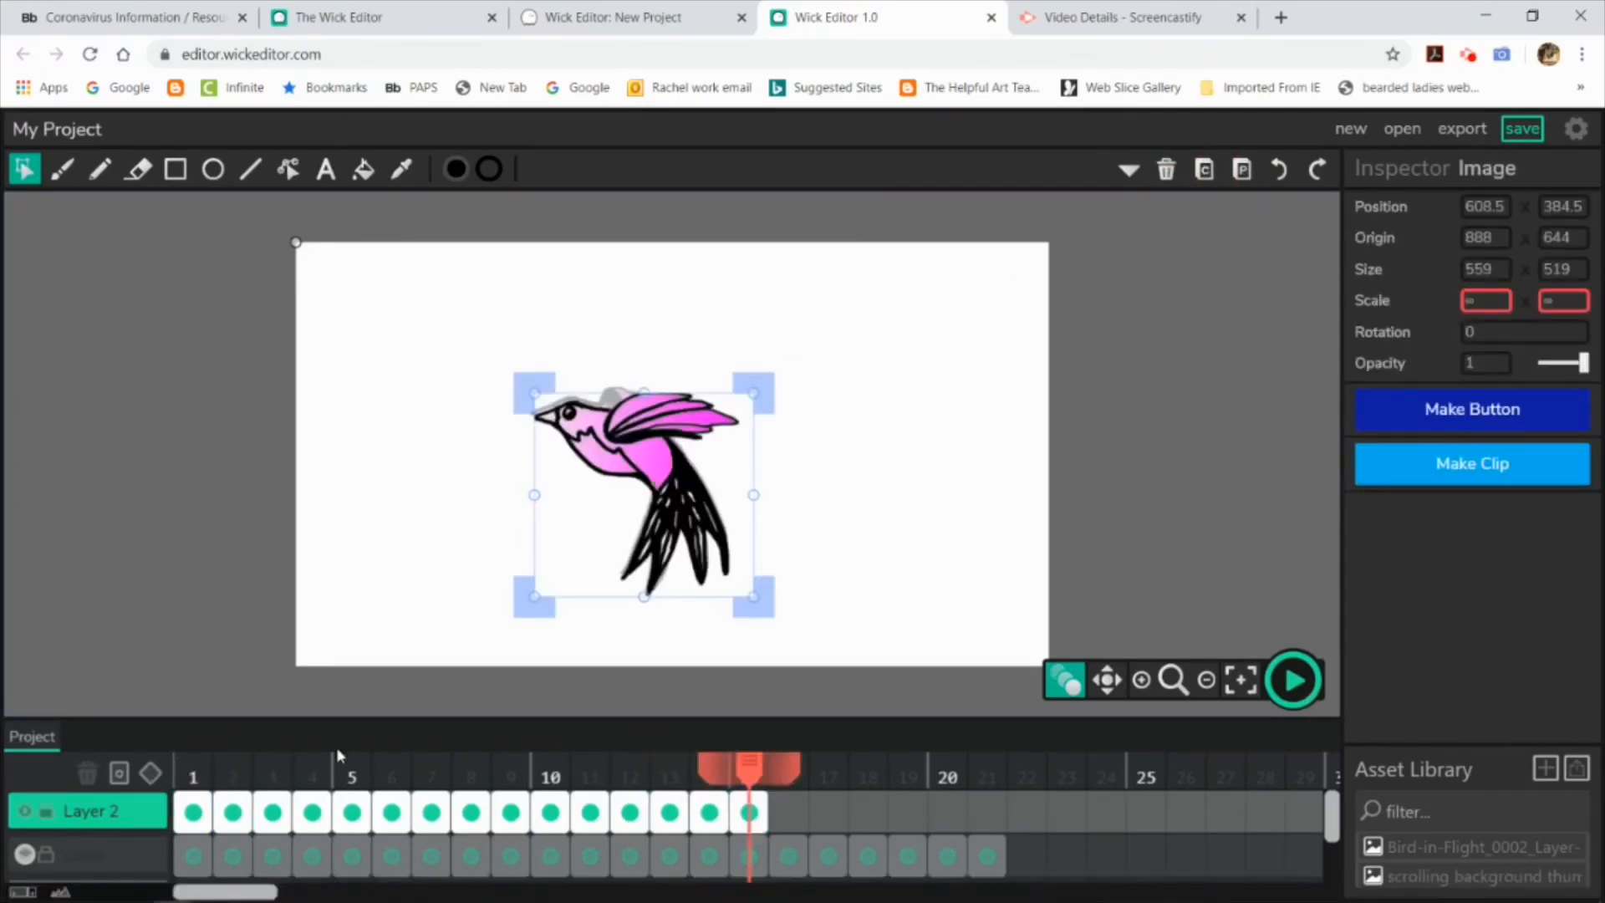
# Add frame 16 to Layer 2 and paste a copy of the lowered-wing bird from frame 13 into it
pyautogui.click(669, 815)
pyautogui.click(636, 452)
pyautogui.click(1205, 169)
pyautogui.click(782, 815)
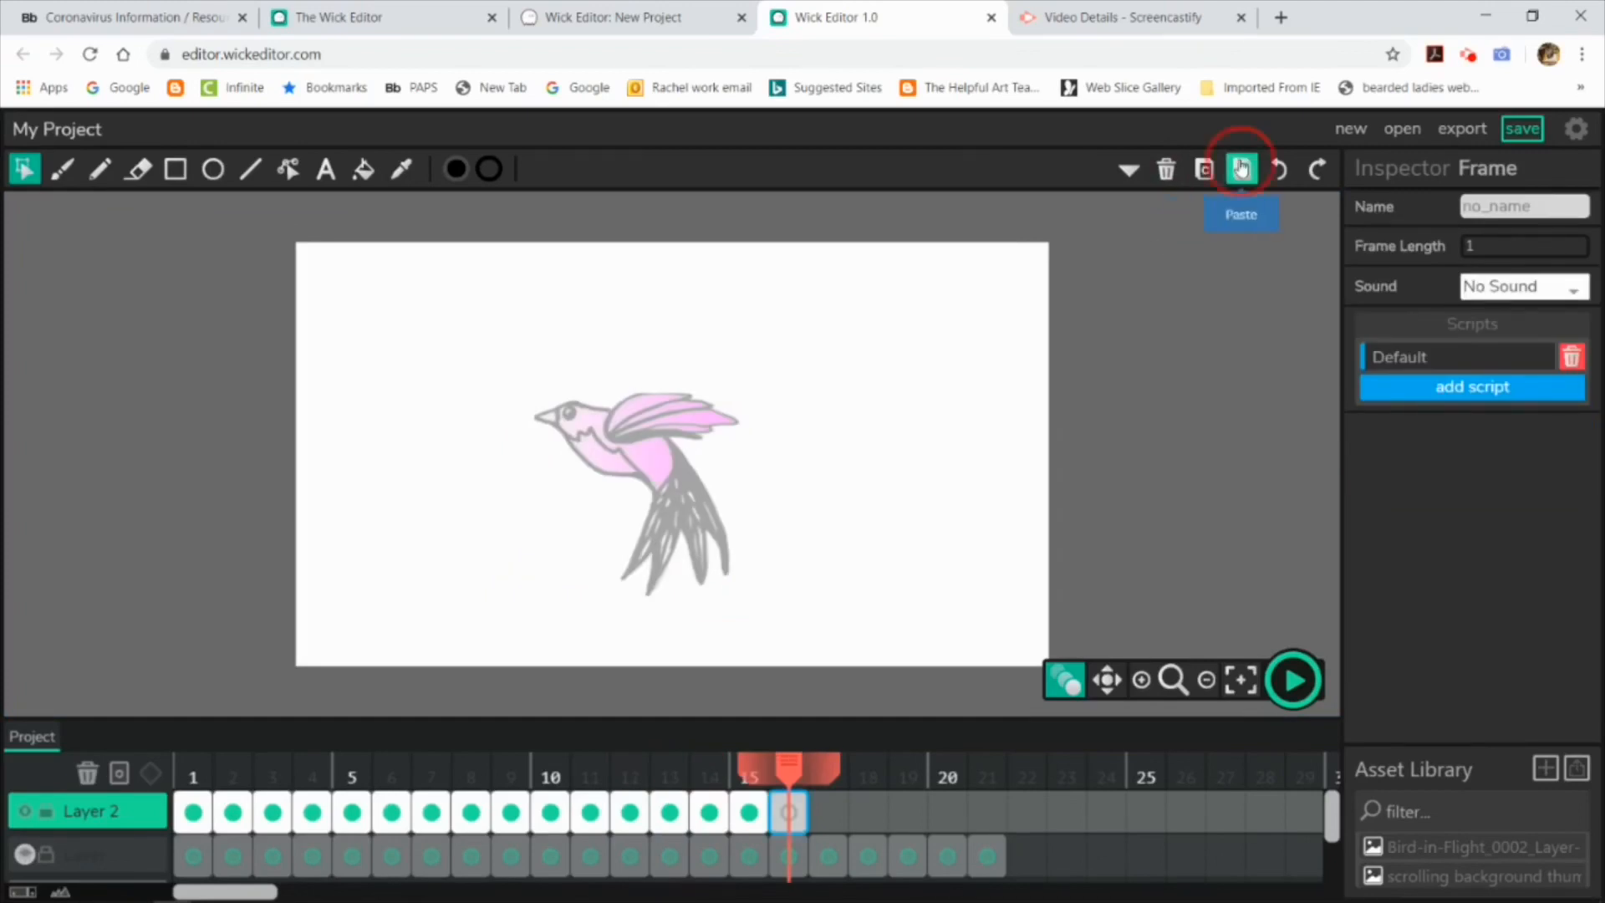
pyautogui.click(1241, 169)
# Add frame 17 to Layer 2 and paste a copy of the bird from frame 14 into it
pyautogui.click(709, 812)
pyautogui.click(652, 502)
pyautogui.click(828, 812)
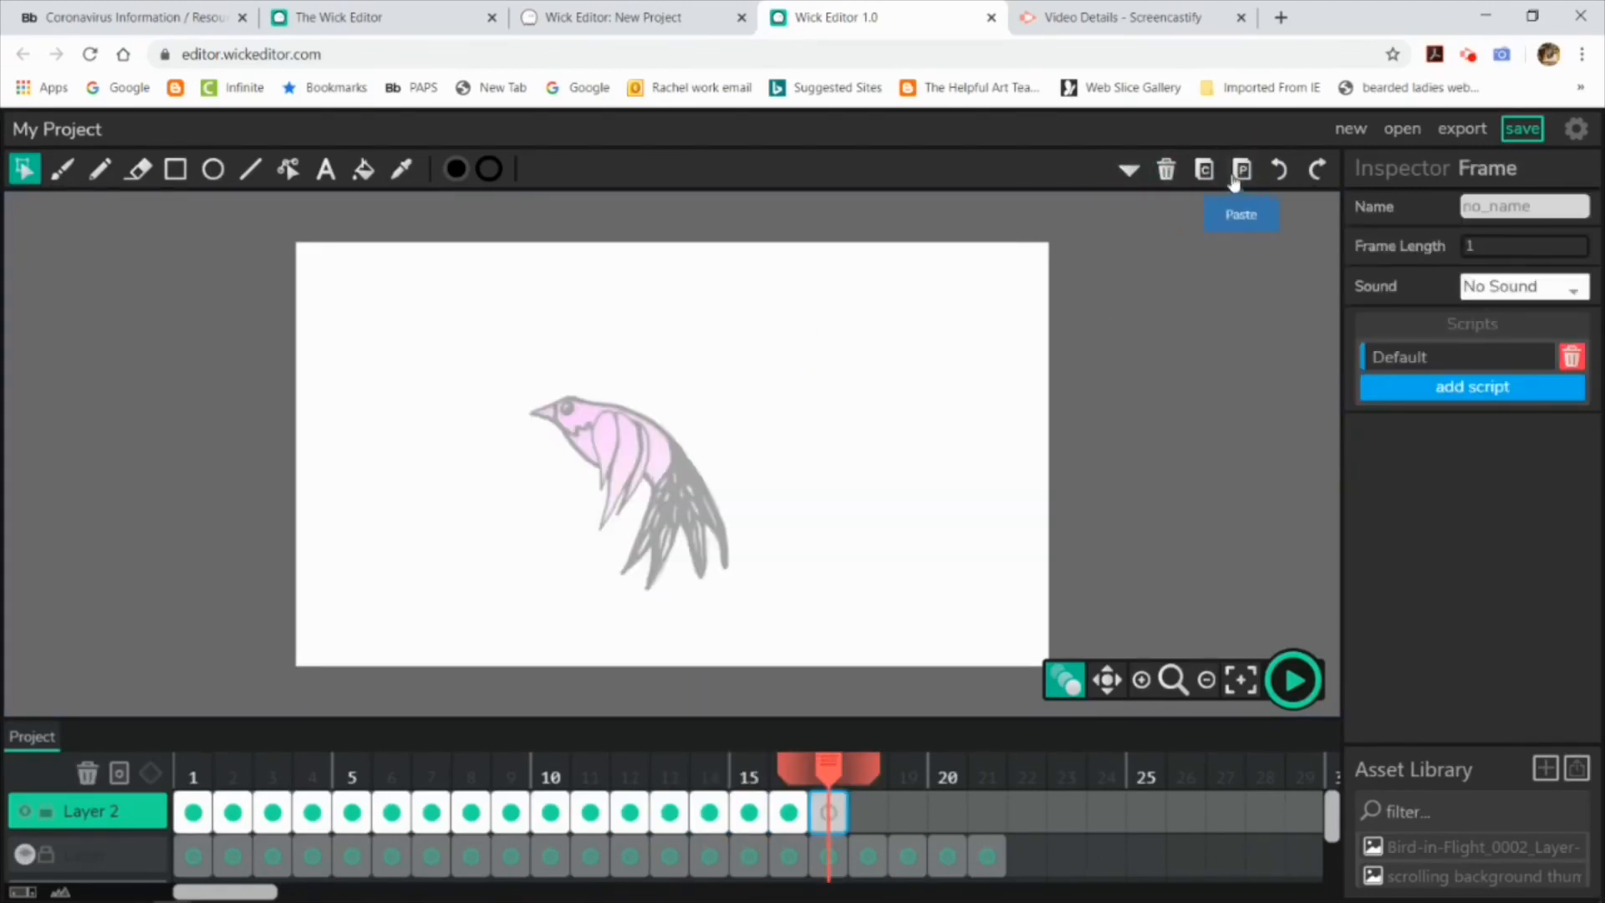
pyautogui.click(1241, 169)
# Add frame 18 to Layer 2 with a copy of frame 15's bird, and frame 19 with a copy of frame 17's bird
pyautogui.click(782, 815)
pyautogui.click(749, 811)
pyautogui.click(653, 501)
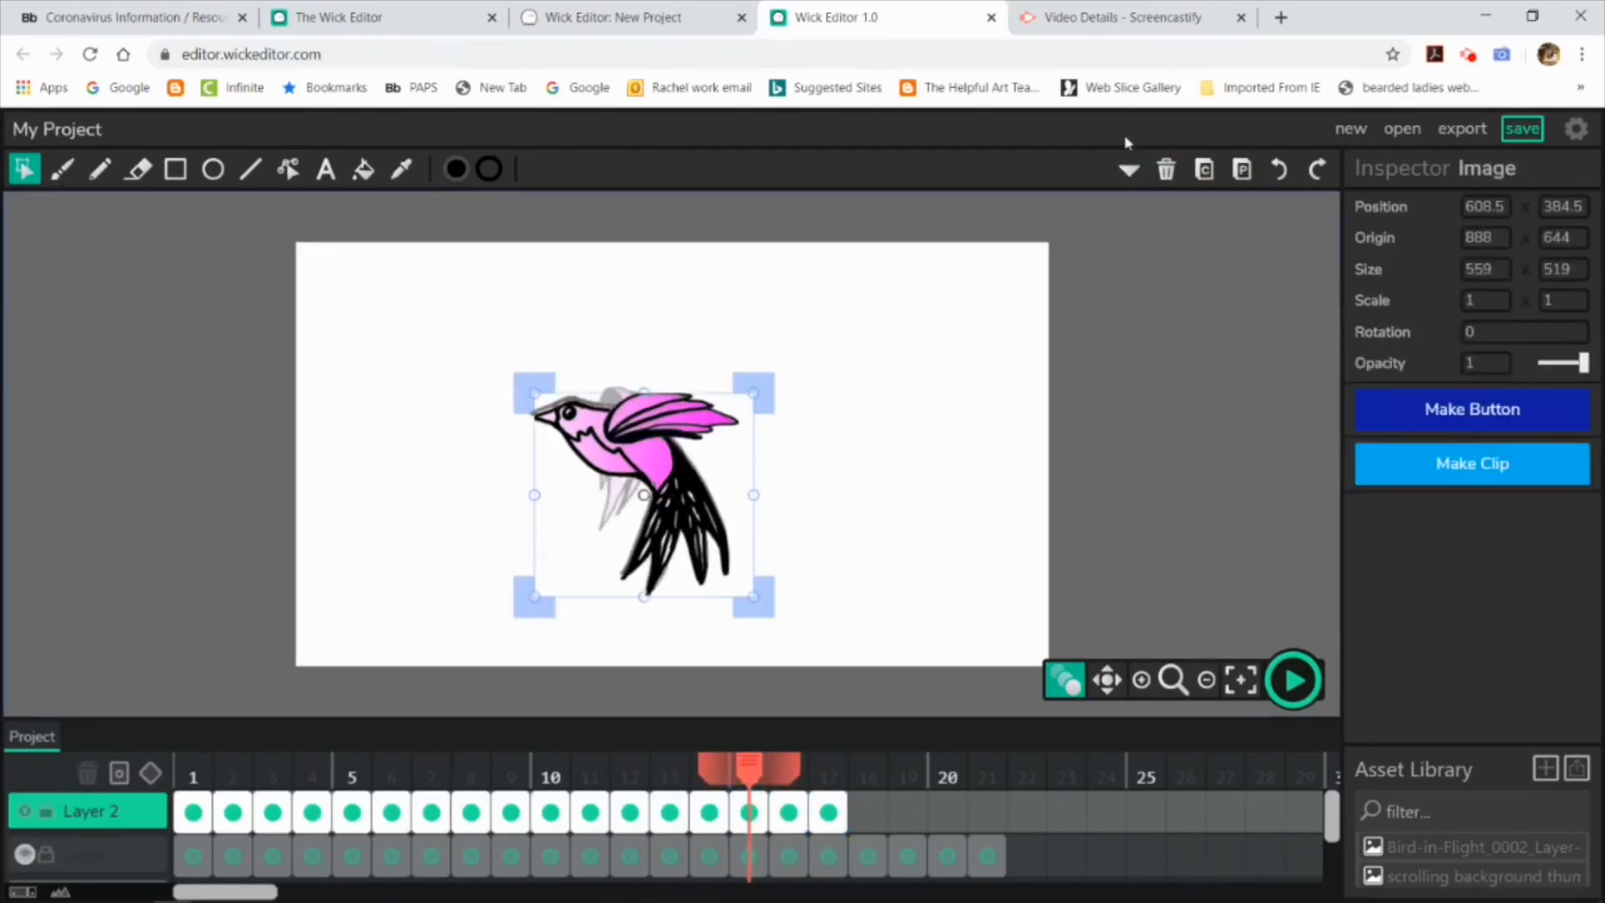
pyautogui.click(859, 812)
pyautogui.click(1242, 169)
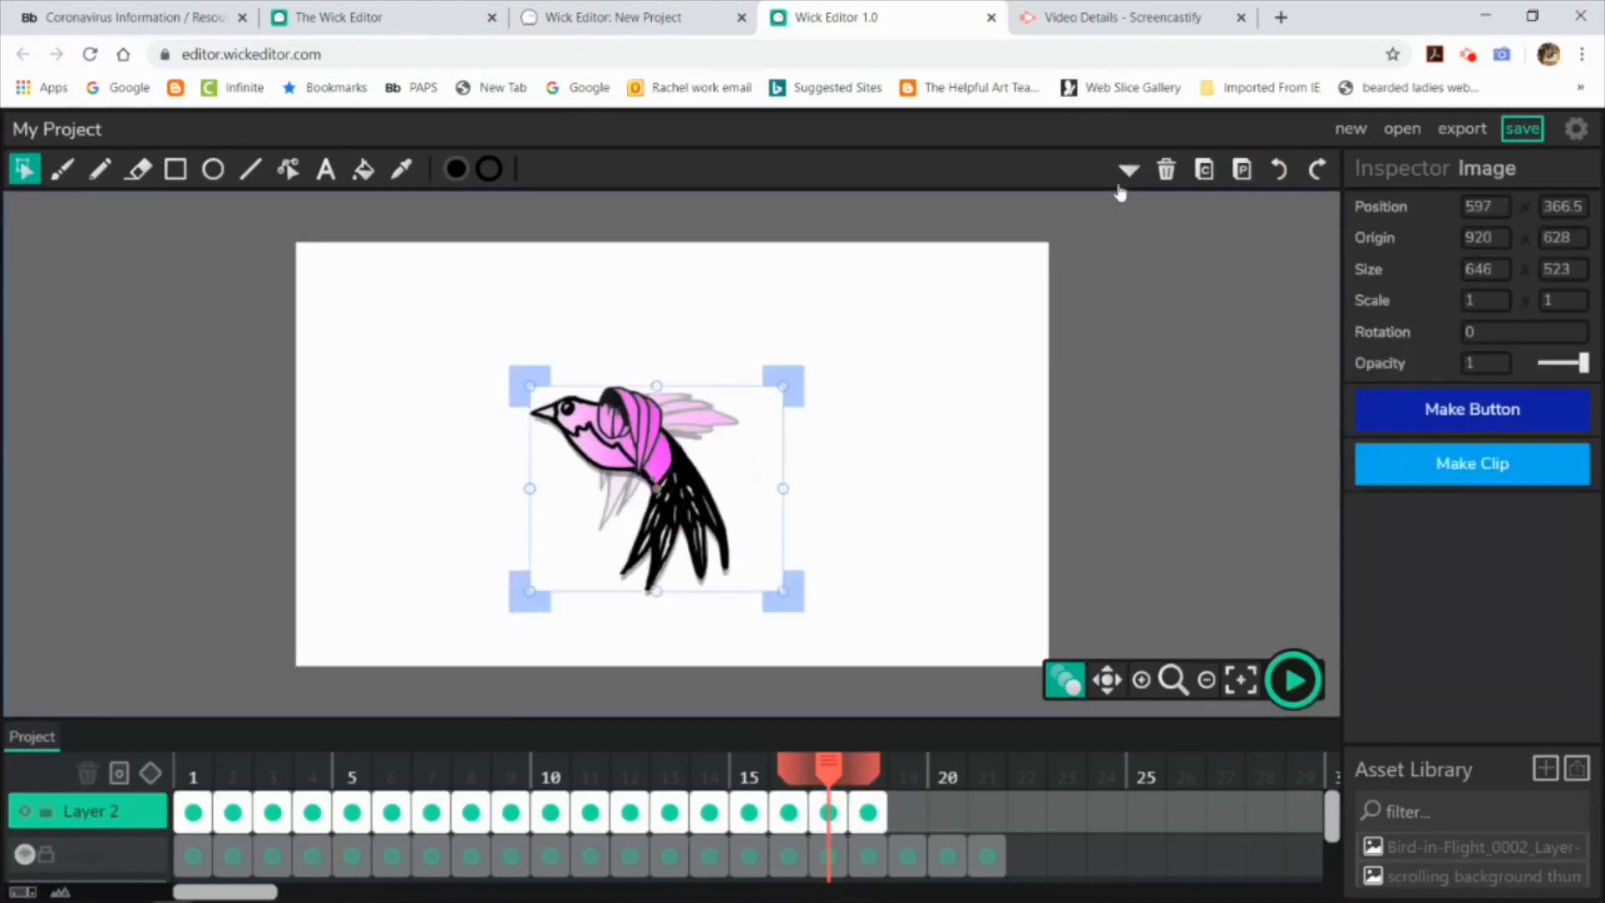
pyautogui.click(908, 811)
pyautogui.click(1242, 169)
# Add frame 20 to Layer 2 and paste a copy of the lowered-wing bird from frame 8 into it
pyautogui.click(947, 812)
pyautogui.click(352, 812)
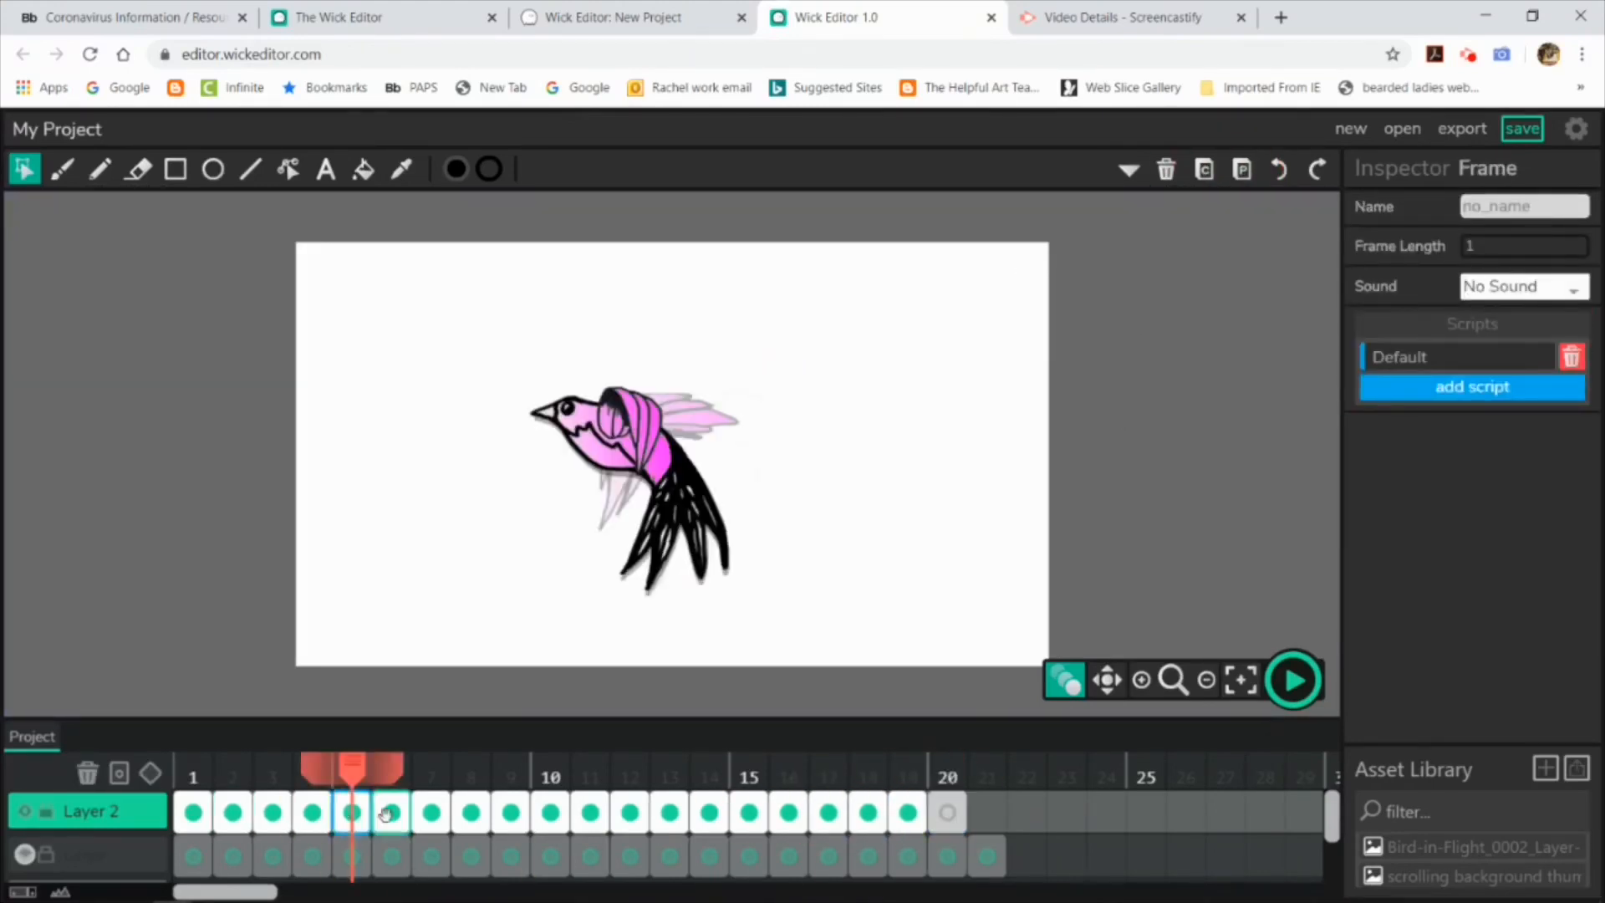
pyautogui.click(471, 812)
pyautogui.click(636, 502)
pyautogui.click(947, 812)
pyautogui.click(1241, 169)
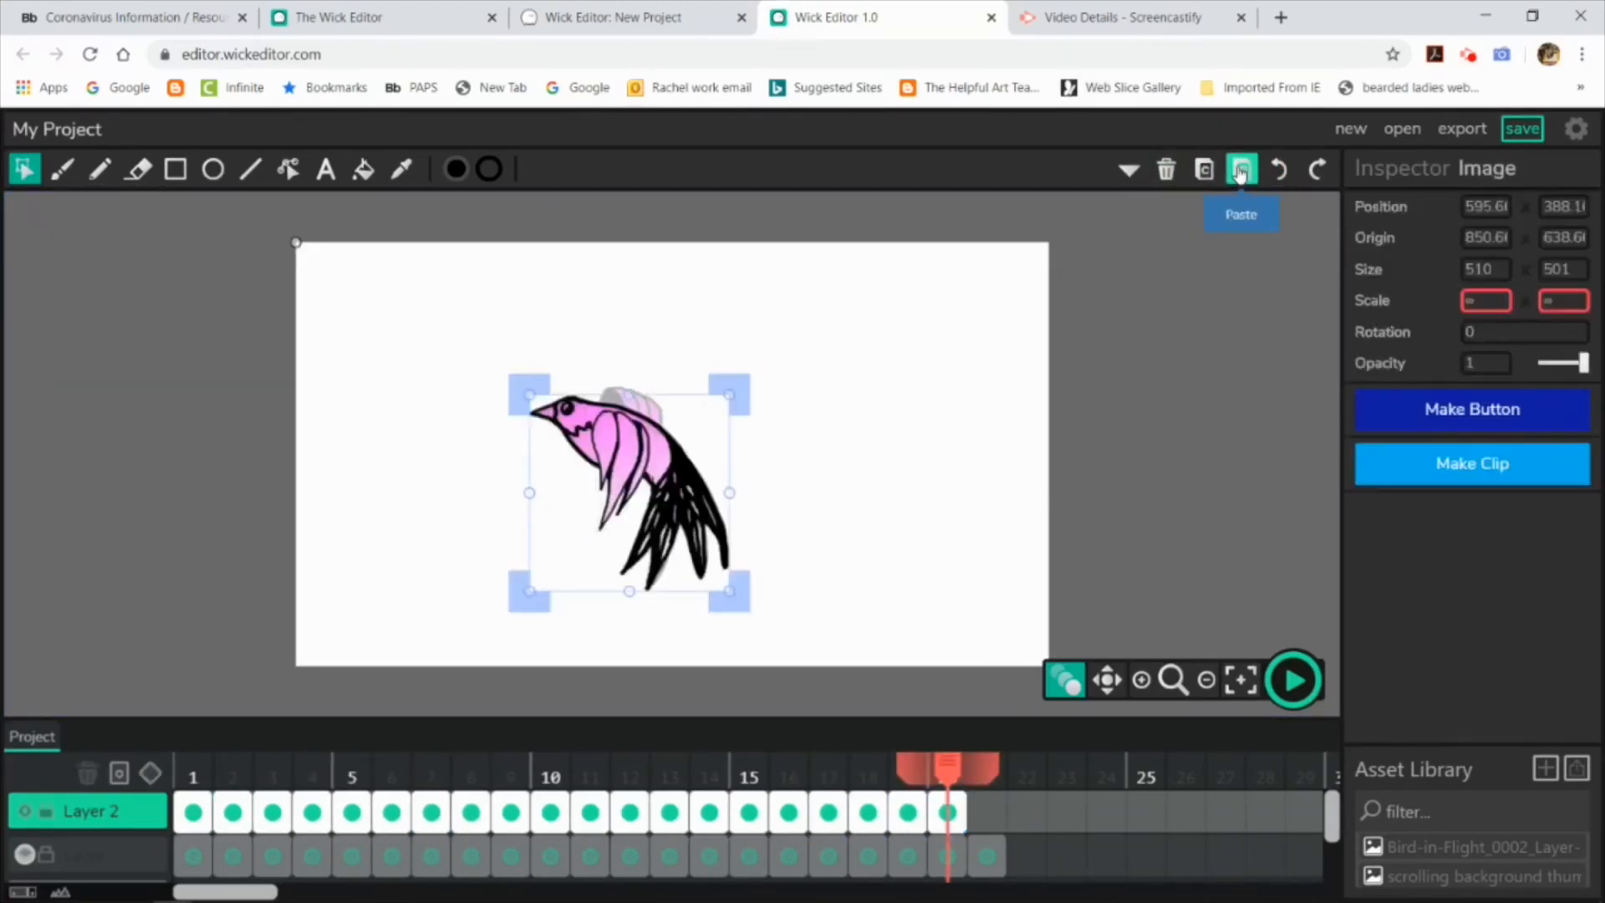
# Add frame 21 to Layer 2 and paste a copy of the first bird drawing into it
pyautogui.click(795, 631)
pyautogui.click(635, 501)
pyautogui.click(988, 812)
pyautogui.click(1242, 169)
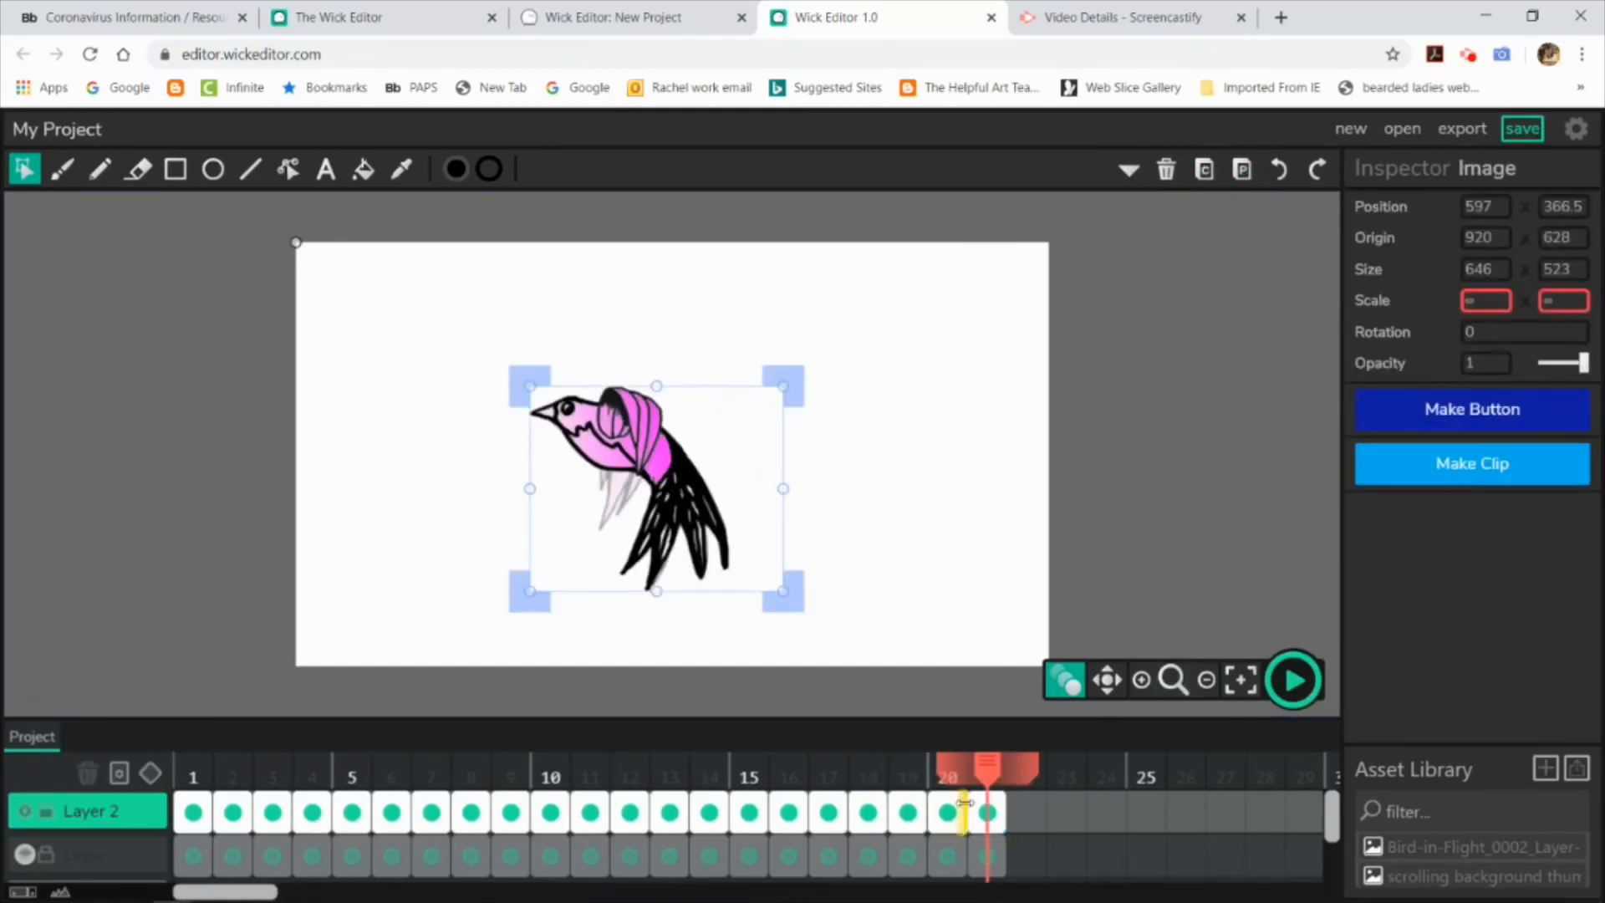
# Play the flapping bird animation on its own and stop the playback
pyautogui.click(259, 835)
pyautogui.click(1304, 677)
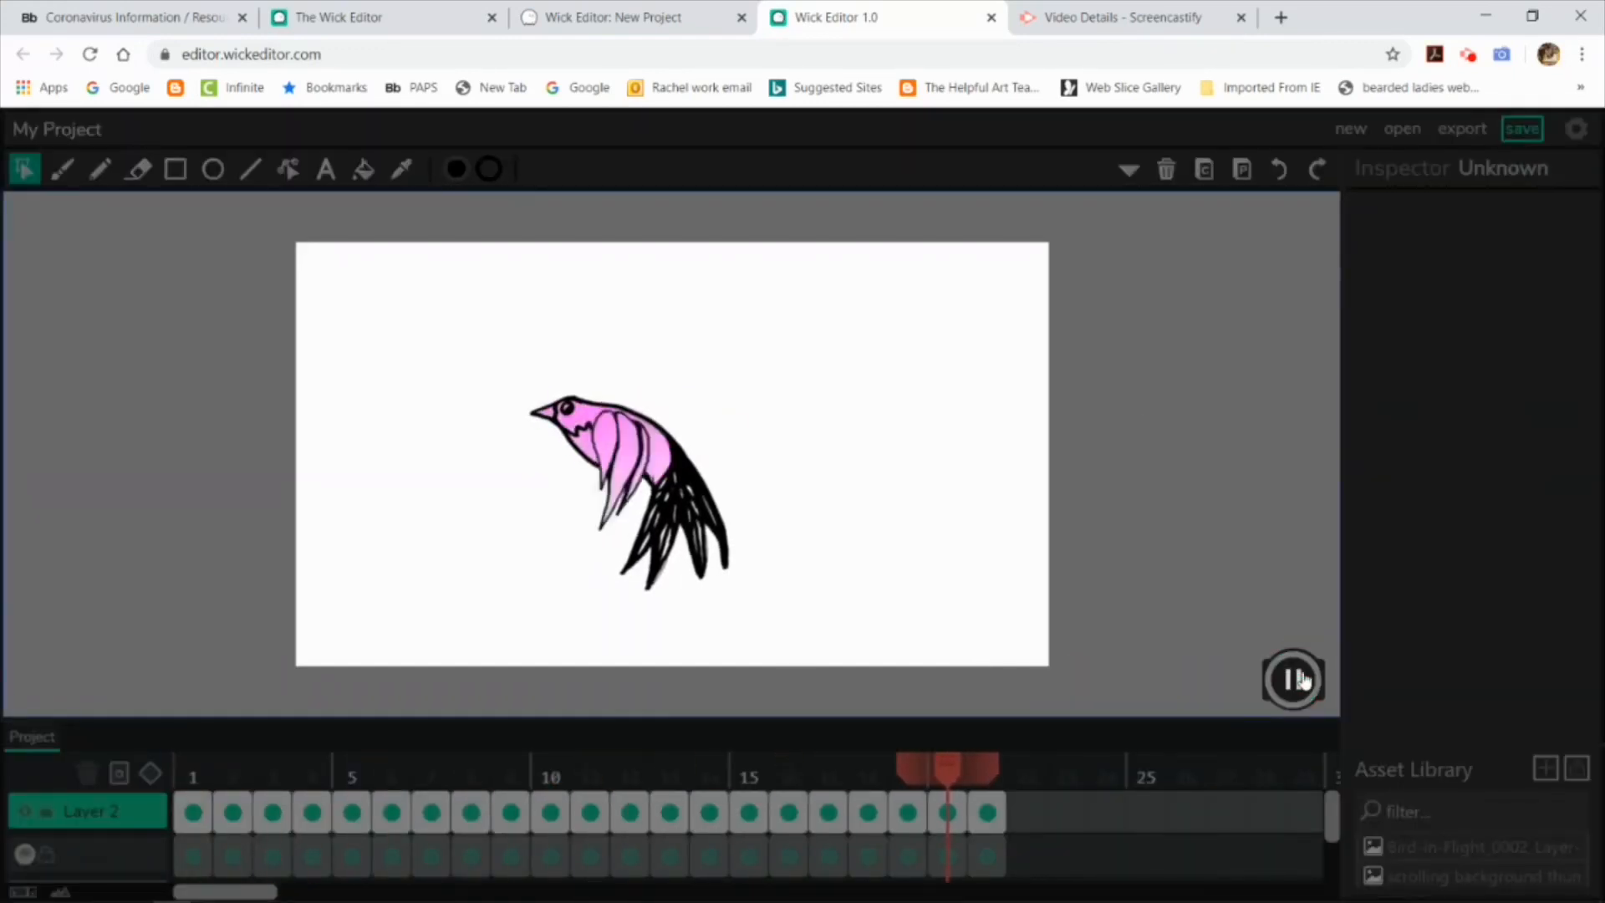
pyautogui.click(1292, 677)
# Show the background layer and preview the bird flying over the scrolling background
pyautogui.click(26, 854)
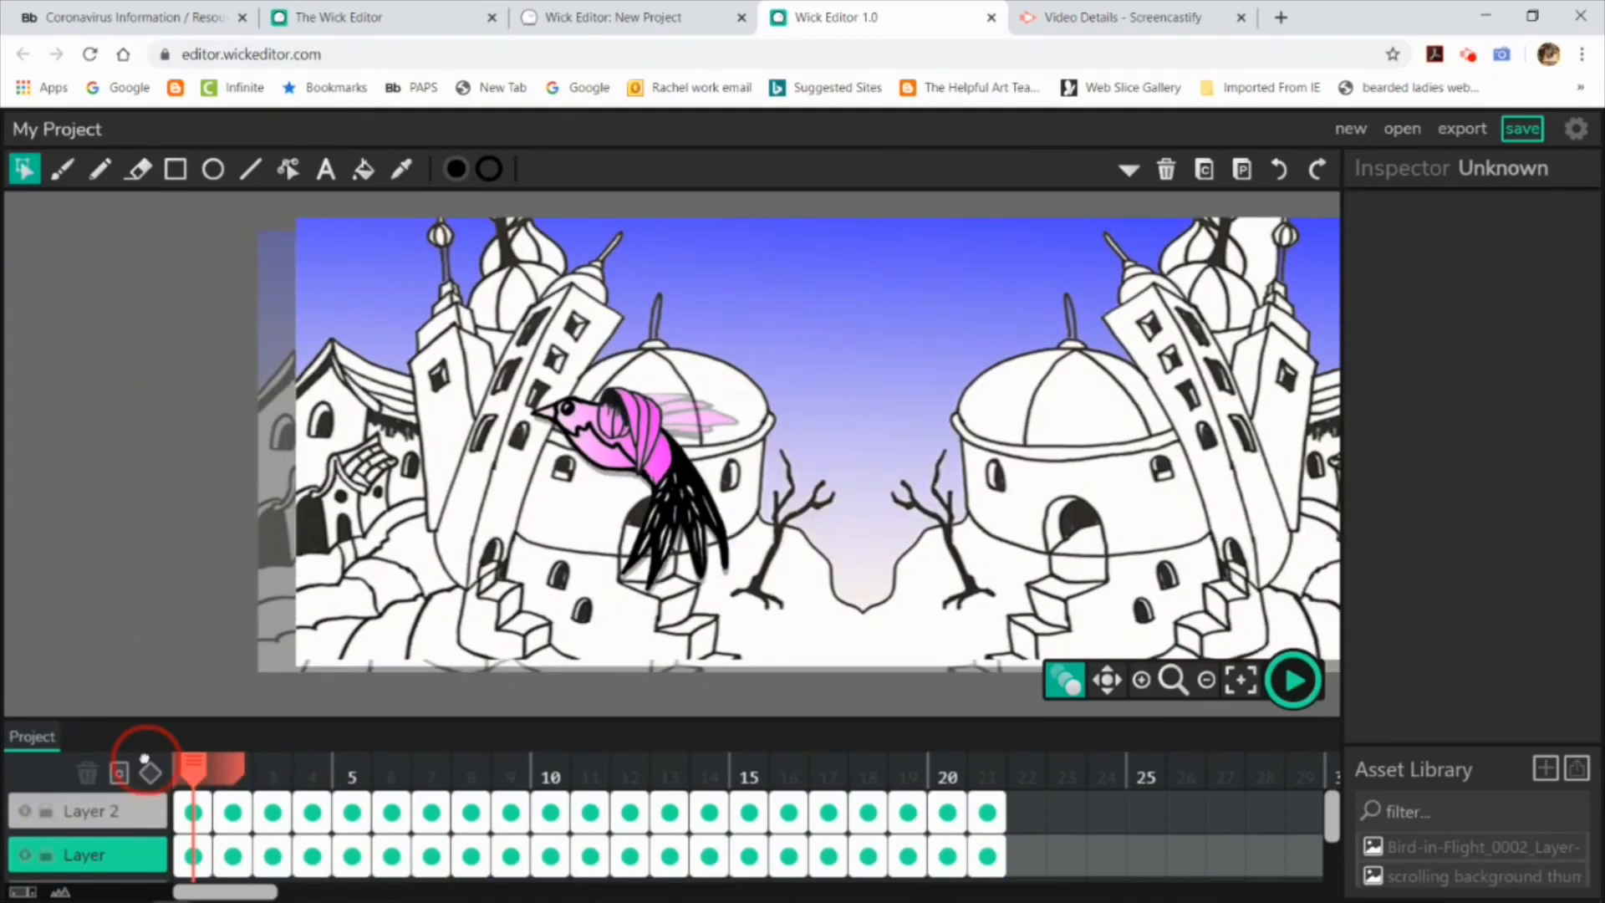
pyautogui.click(1293, 679)
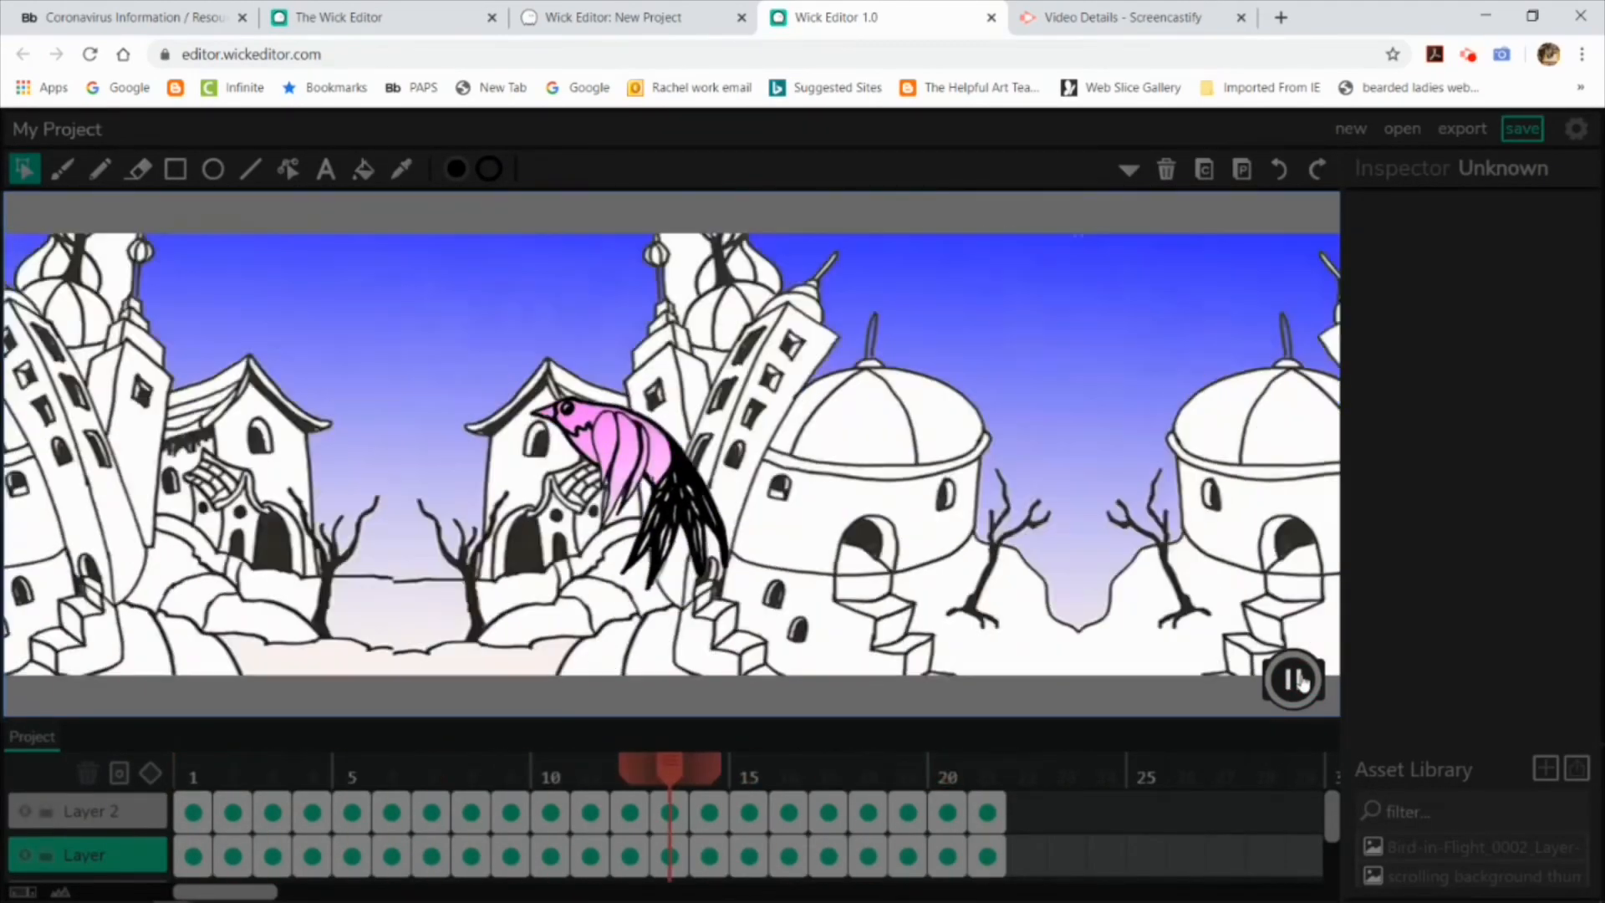
pyautogui.click(1295, 679)
# Hide the background layer and flip the bird in frame 1 of Layer 2 horizontally
pyautogui.click(194, 807)
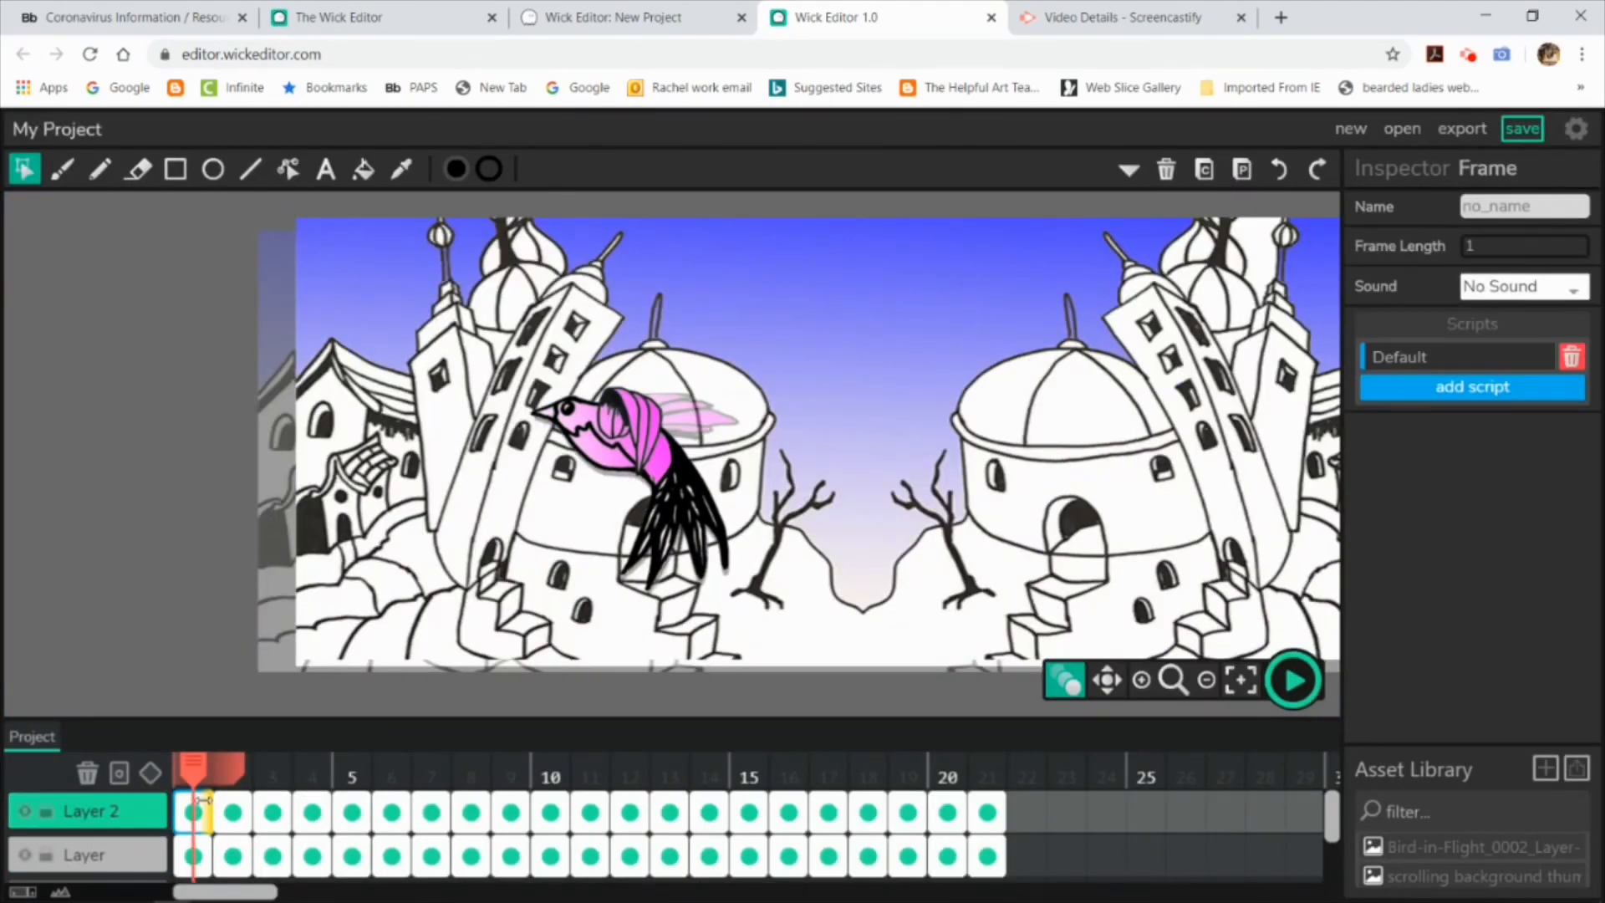
pyautogui.click(614, 436)
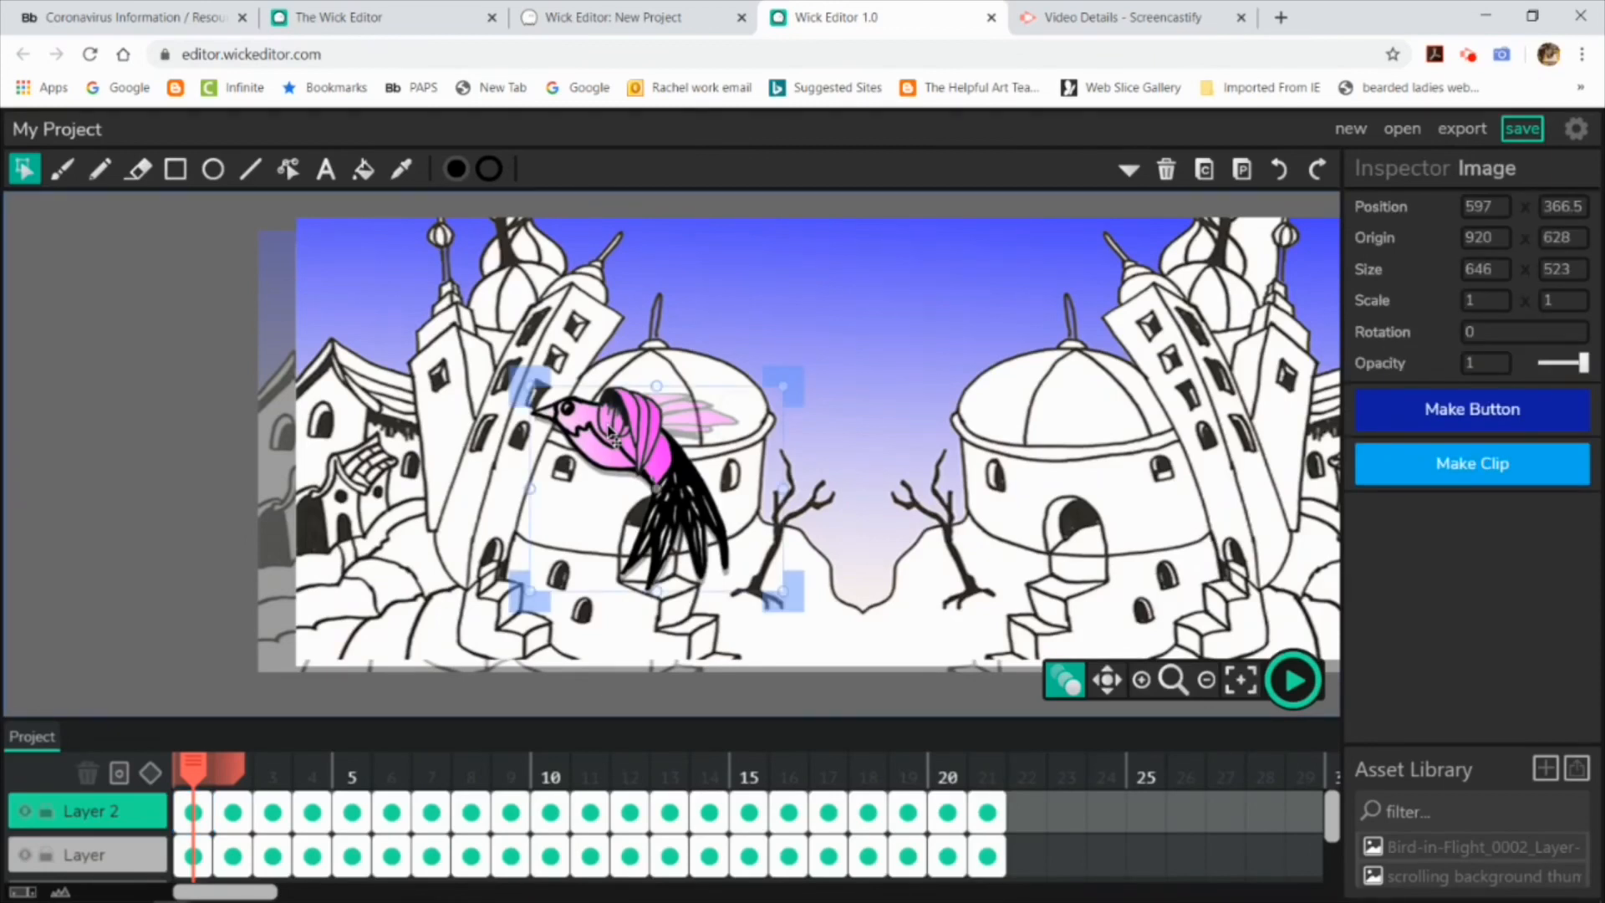
pyautogui.click(1130, 172)
pyautogui.click(25, 855)
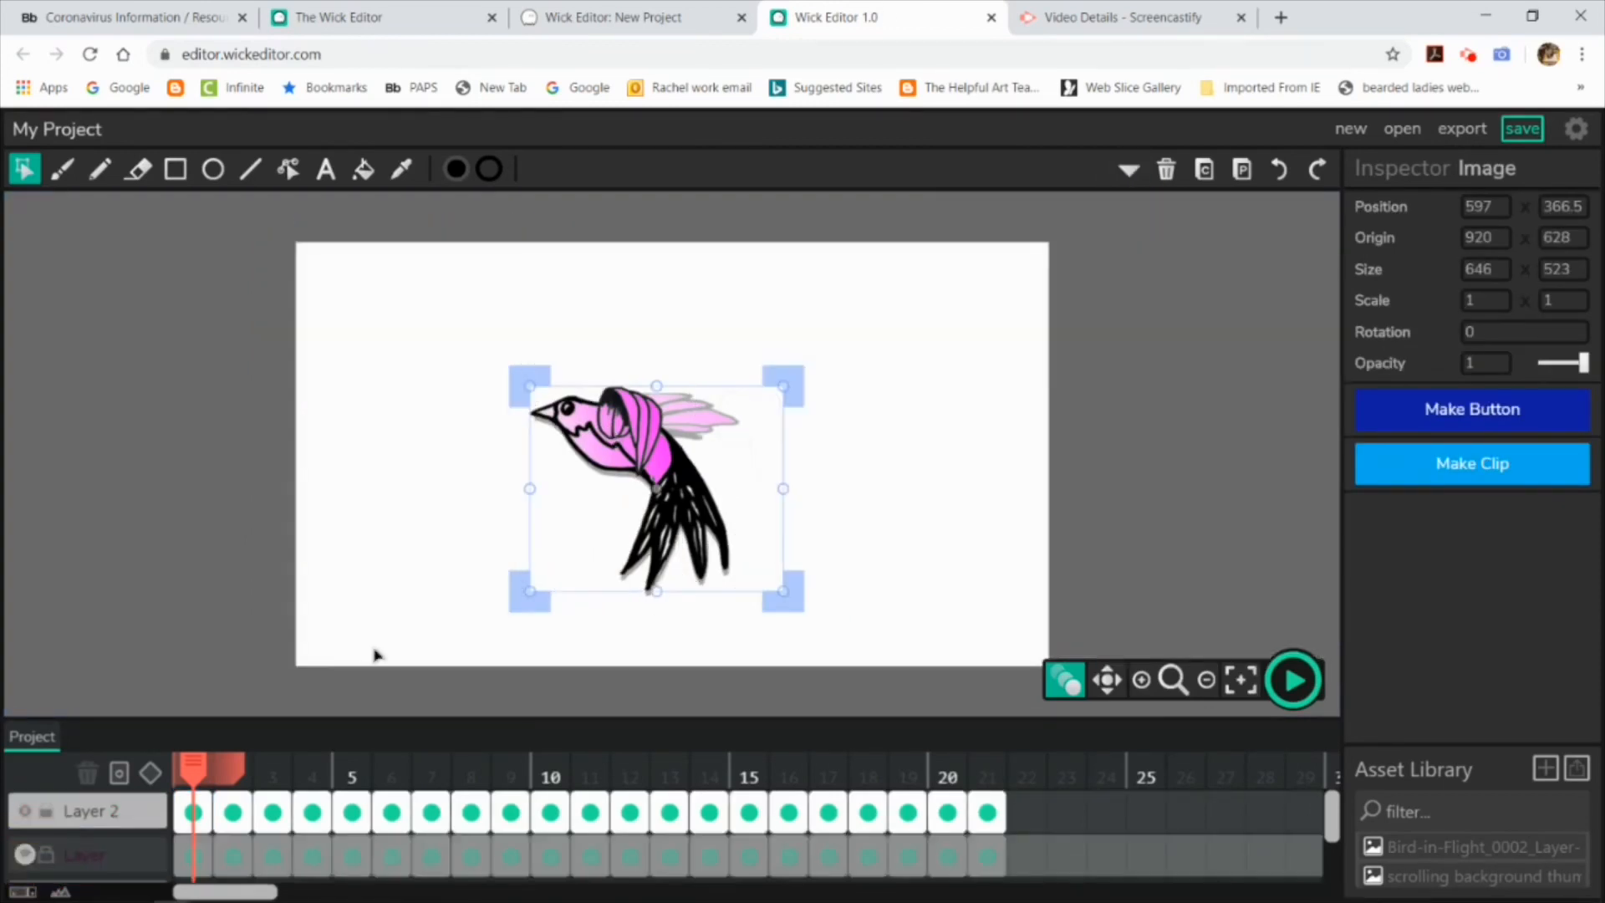
pyautogui.click(1130, 219)
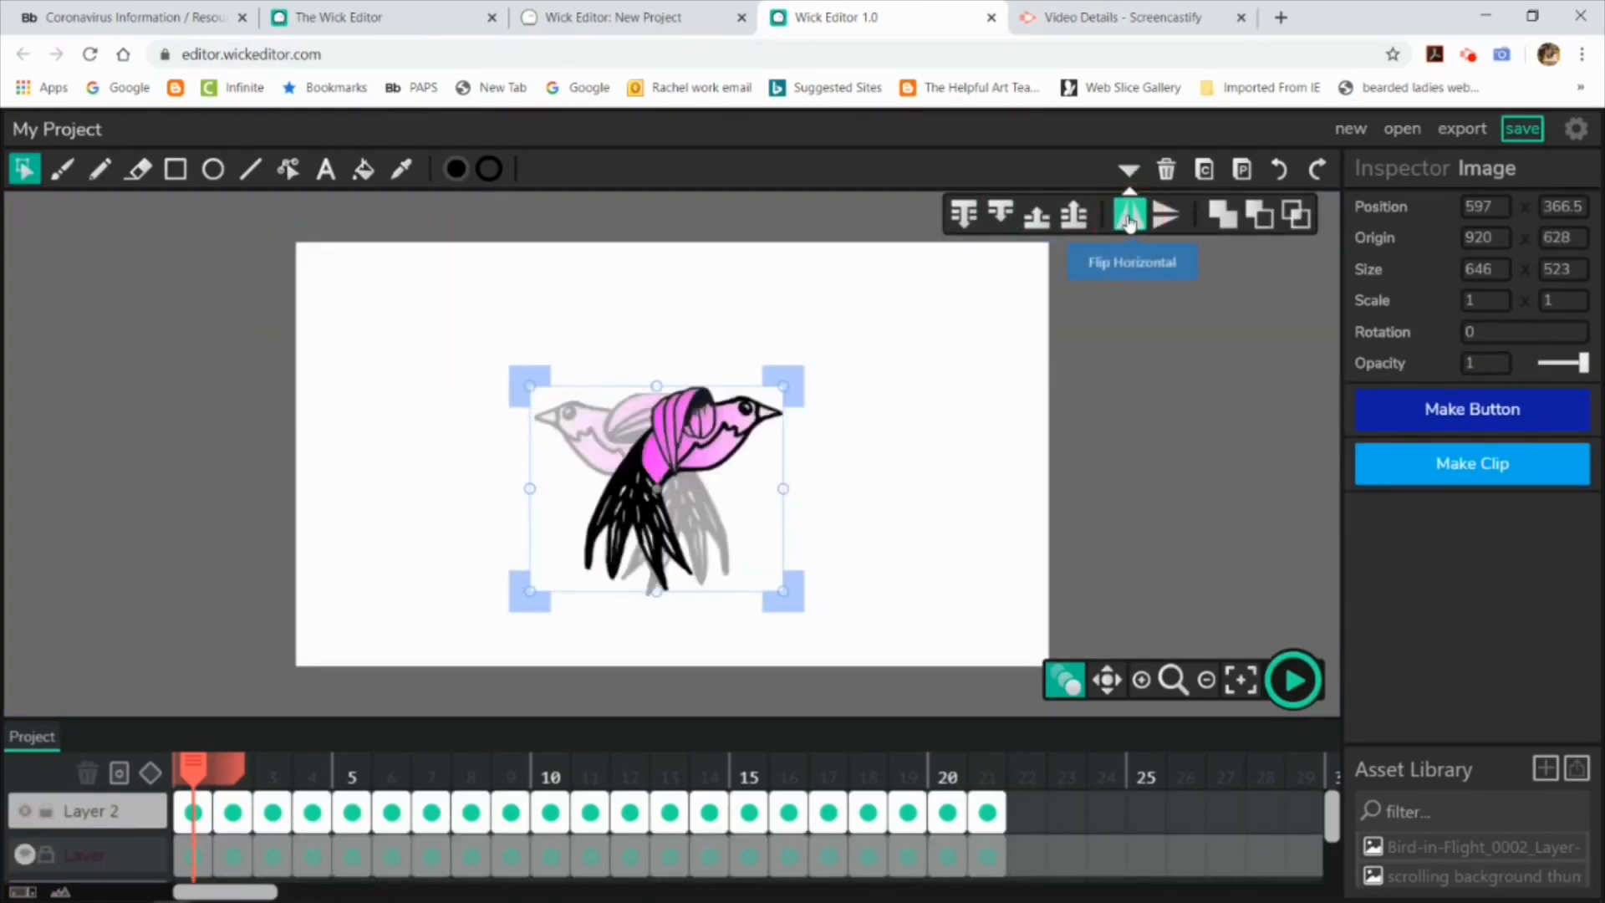
# Flip the bird drawings in frames 2, 3 and 4 of Layer 2 horizontally
pyautogui.click(232, 821)
pyautogui.hotkey('ctrl', 'a')
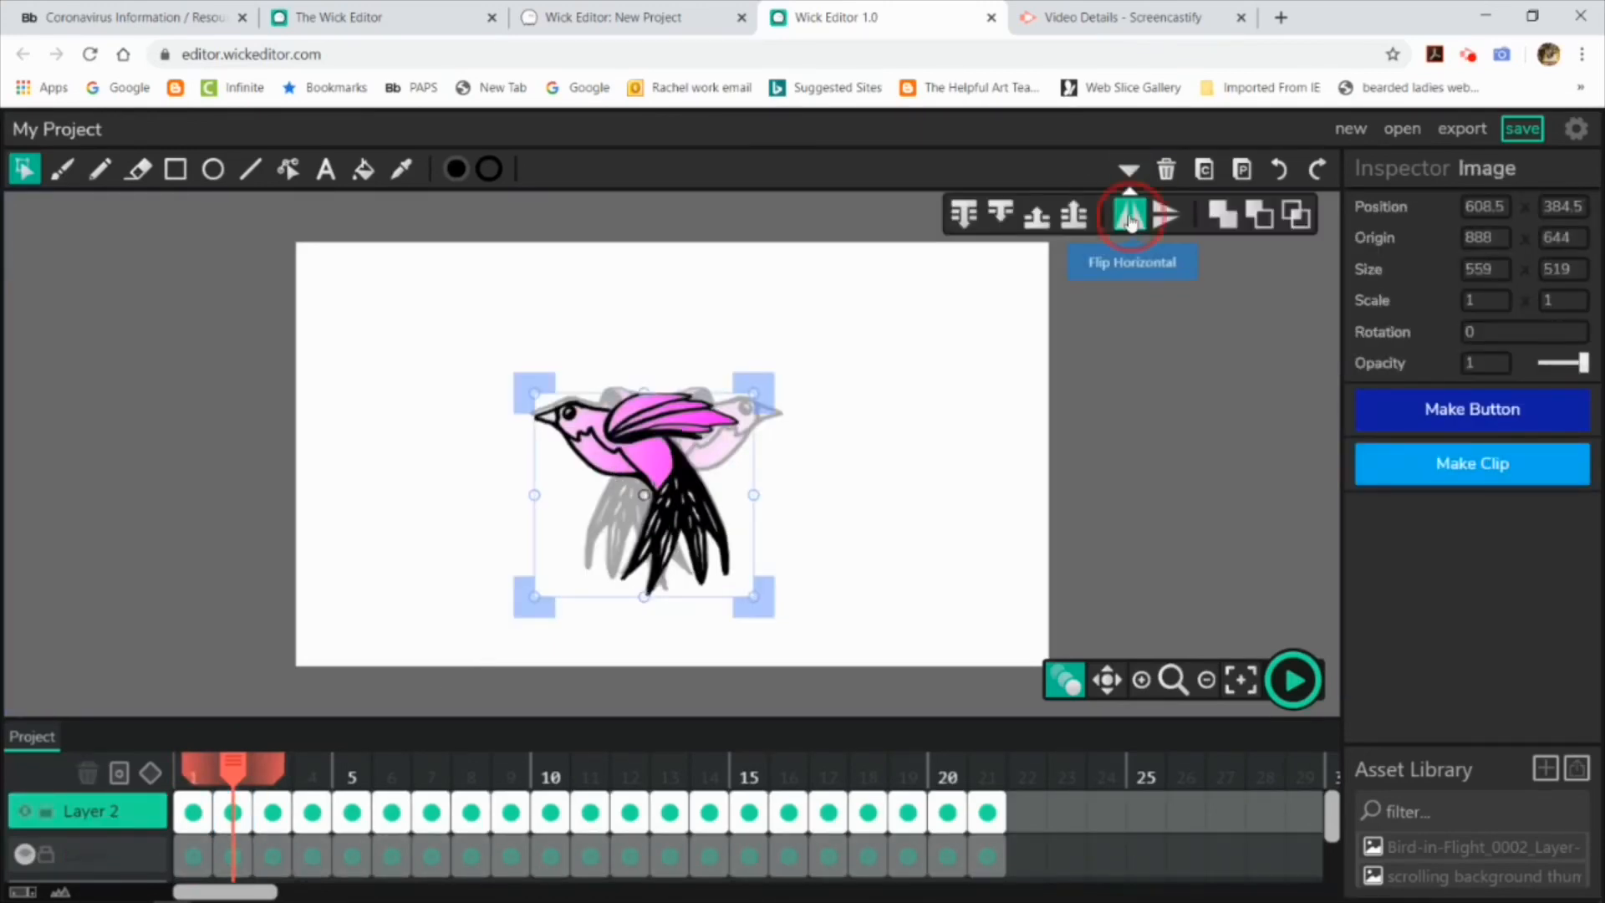
pyautogui.click(1129, 219)
pyautogui.click(272, 814)
pyautogui.hotkey('ctrl', 'a')
pyautogui.click(1130, 219)
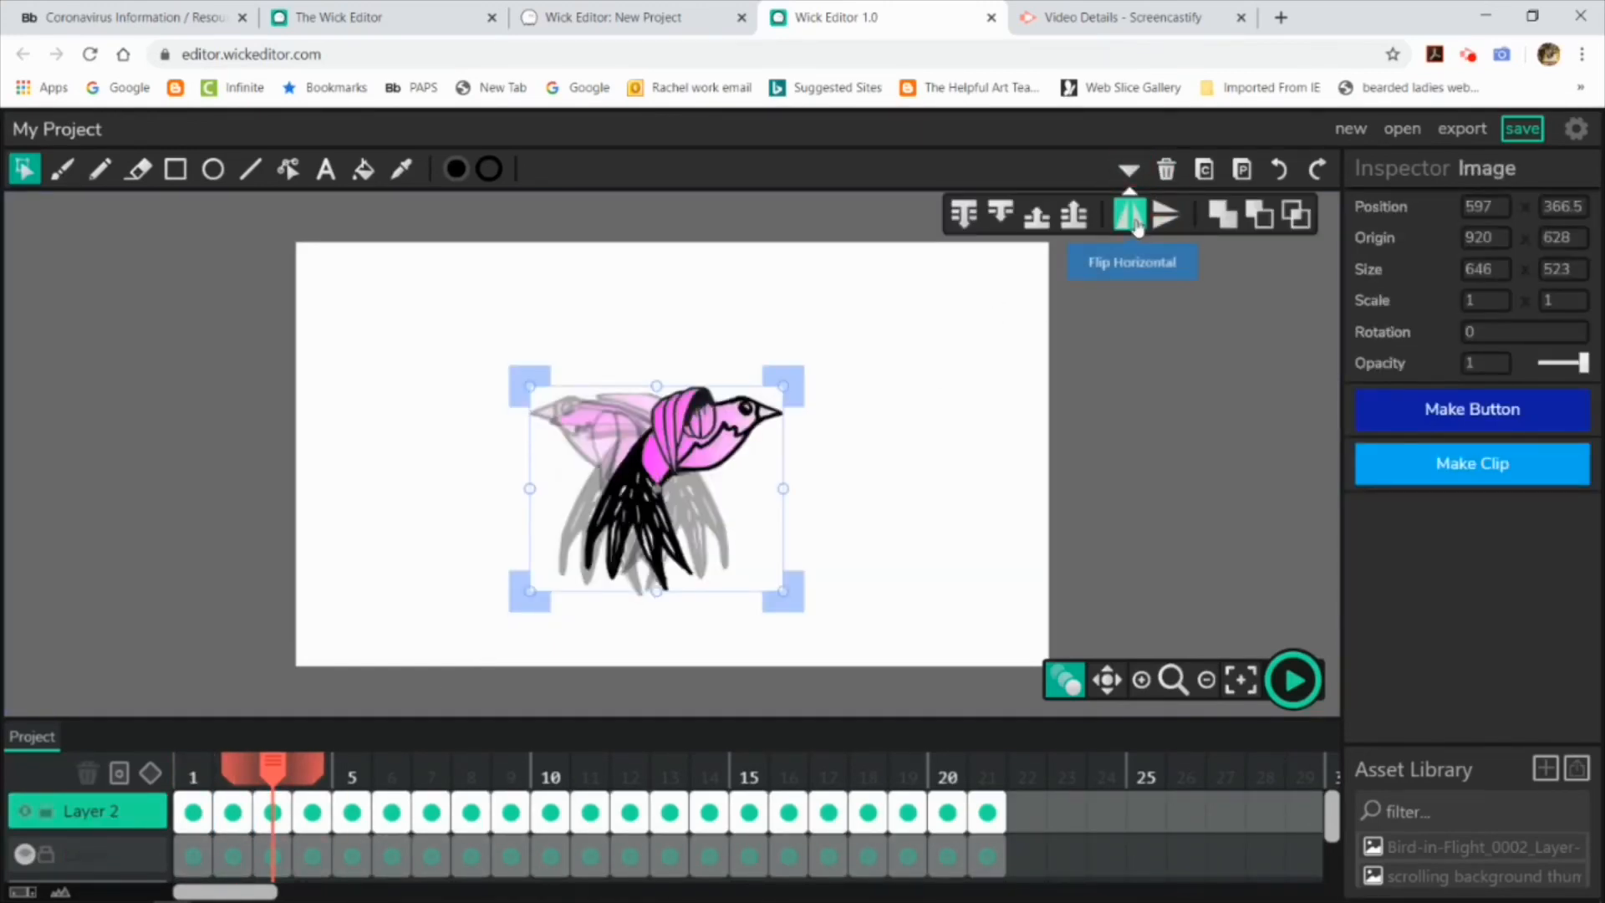
pyautogui.press('.')
pyautogui.hotkey('ctrl', 'a')
pyautogui.click(1128, 170)
pyautogui.click(1130, 219)
# Flip the bird drawings in frames 5 and 6 of Layer 2 horizontally
pyautogui.press('.')
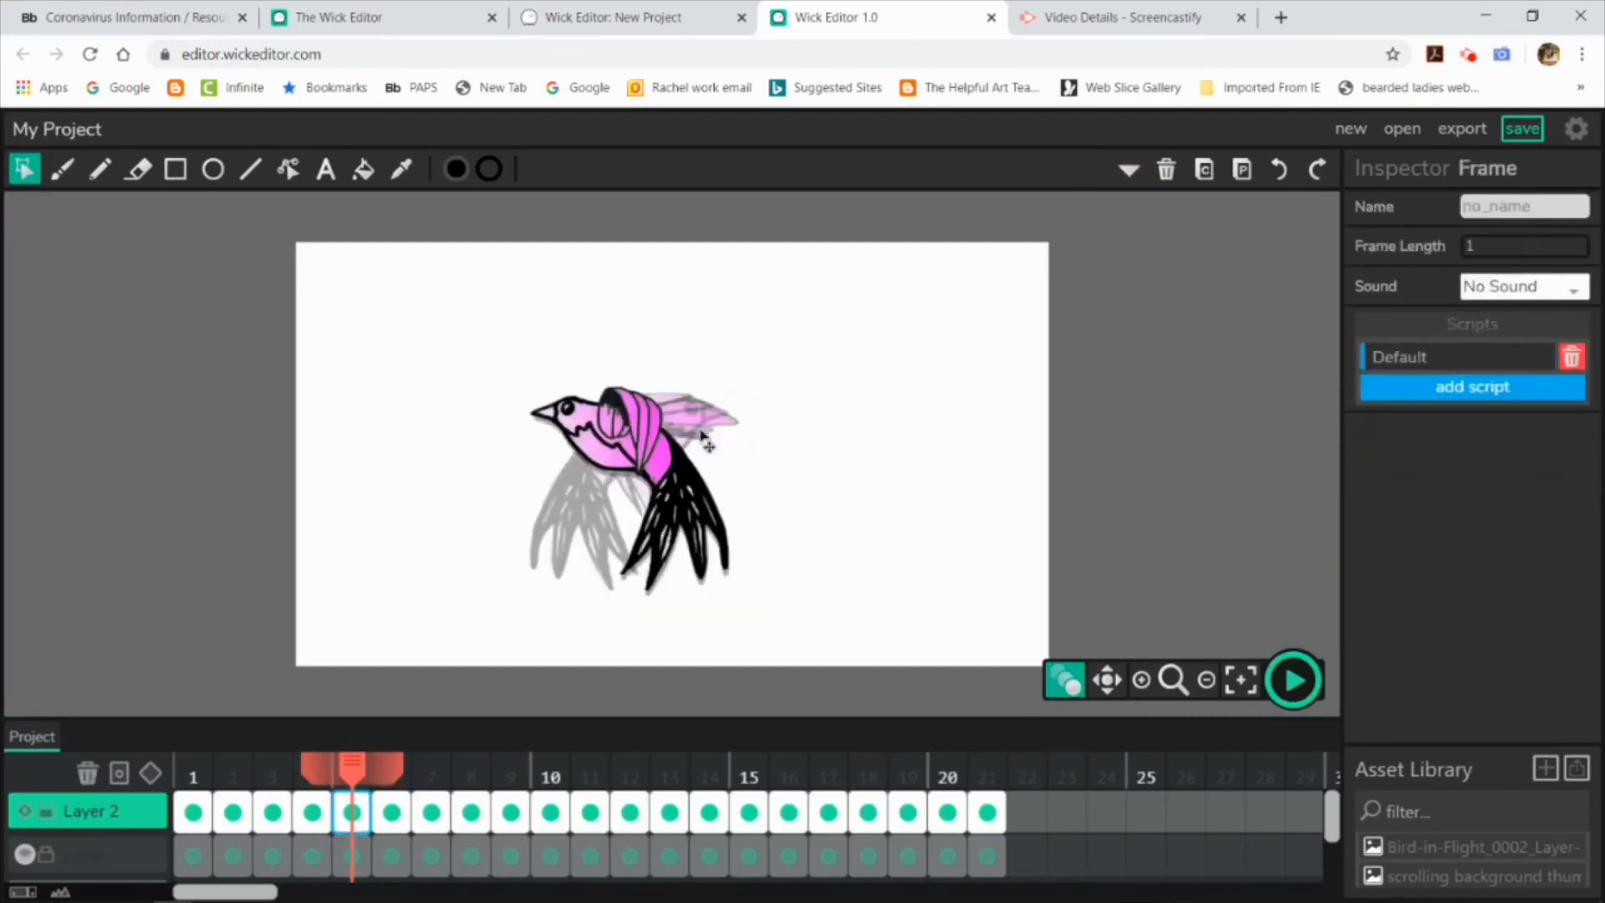
pyautogui.hotkey('ctrl', 'a')
pyautogui.click(1124, 172)
pyautogui.click(1129, 219)
pyautogui.press('.')
pyautogui.hotkey('ctrl', 'a')
pyautogui.click(1128, 170)
pyautogui.click(1130, 219)
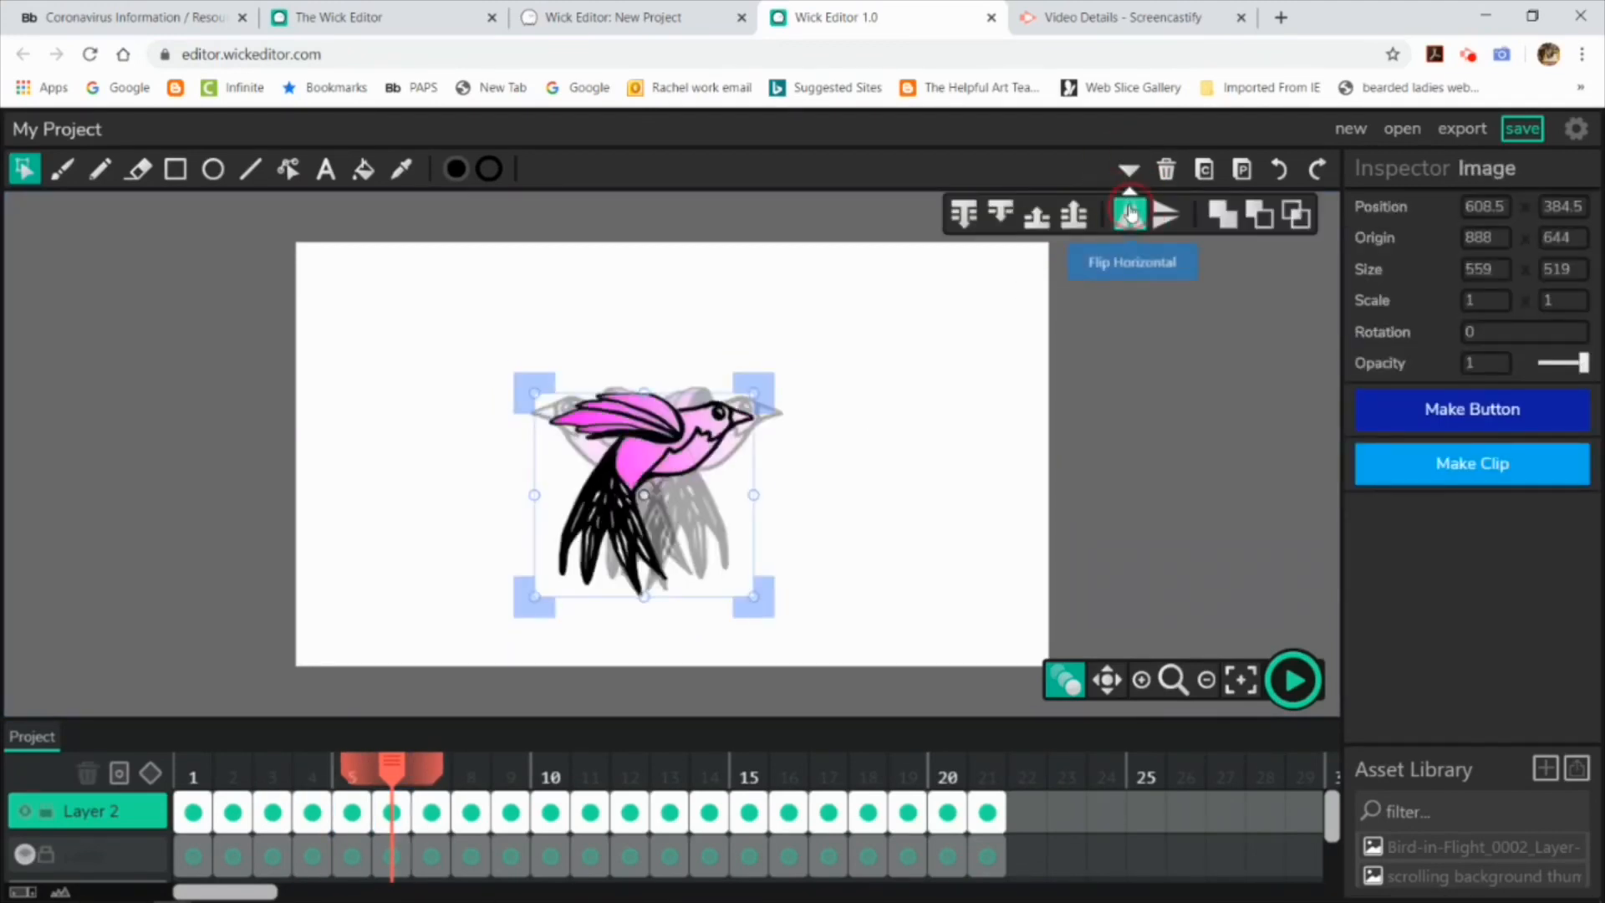
# Flip the bird drawings in frames 7 and 8 of Layer 2 horizontally
pyautogui.click(428, 813)
pyautogui.hotkey('ctrl', 'a')
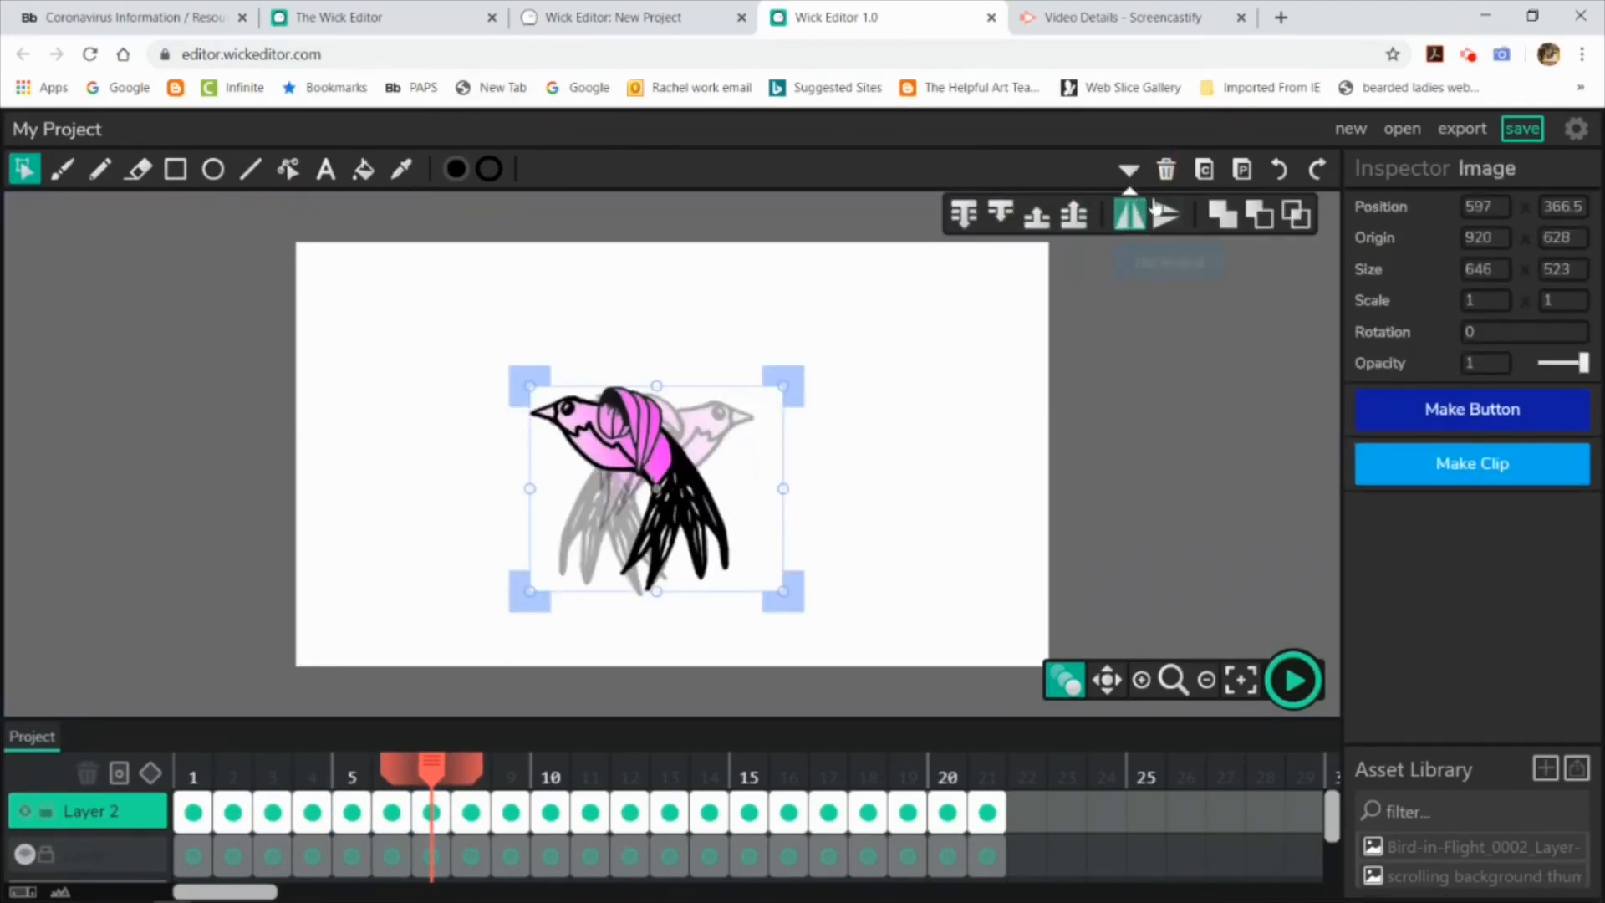
pyautogui.click(1130, 219)
pyautogui.press('.')
pyautogui.hotkey('ctrl', 'a')
pyautogui.click(1128, 170)
pyautogui.click(1129, 219)
# Flip the bird drawings in frames 9 and 10 of Layer 2 horizontally
pyautogui.press('.')
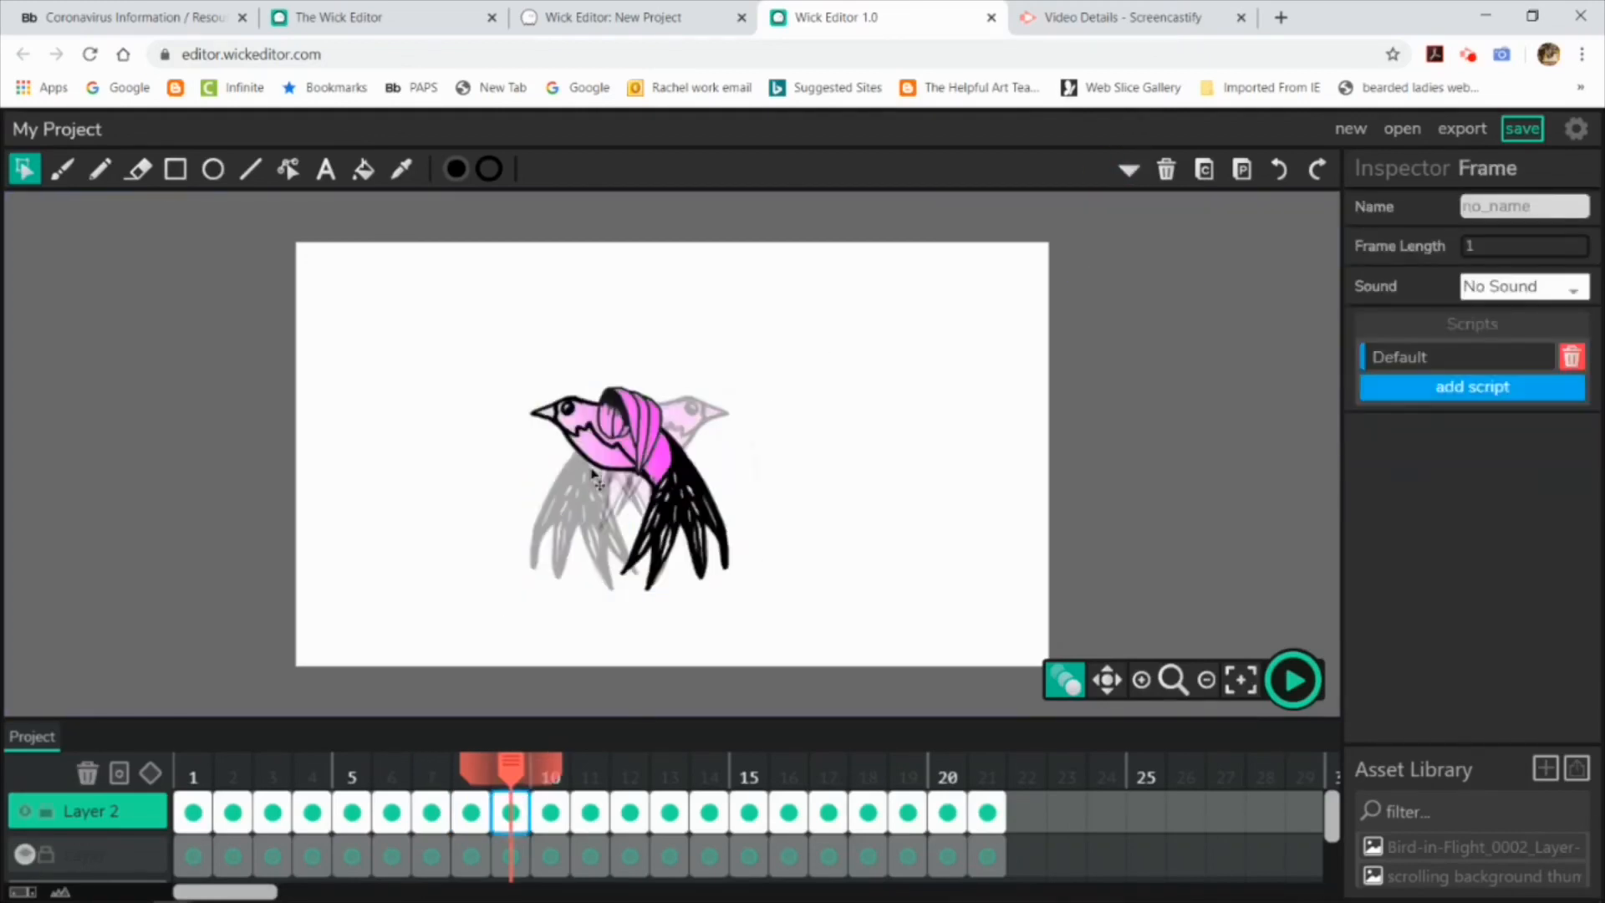
pyautogui.hotkey('ctrl', 'a')
pyautogui.click(1128, 170)
pyautogui.click(1129, 219)
pyautogui.click(550, 813)
pyautogui.hotkey('ctrl', 'a')
pyautogui.click(1128, 169)
pyautogui.click(1130, 219)
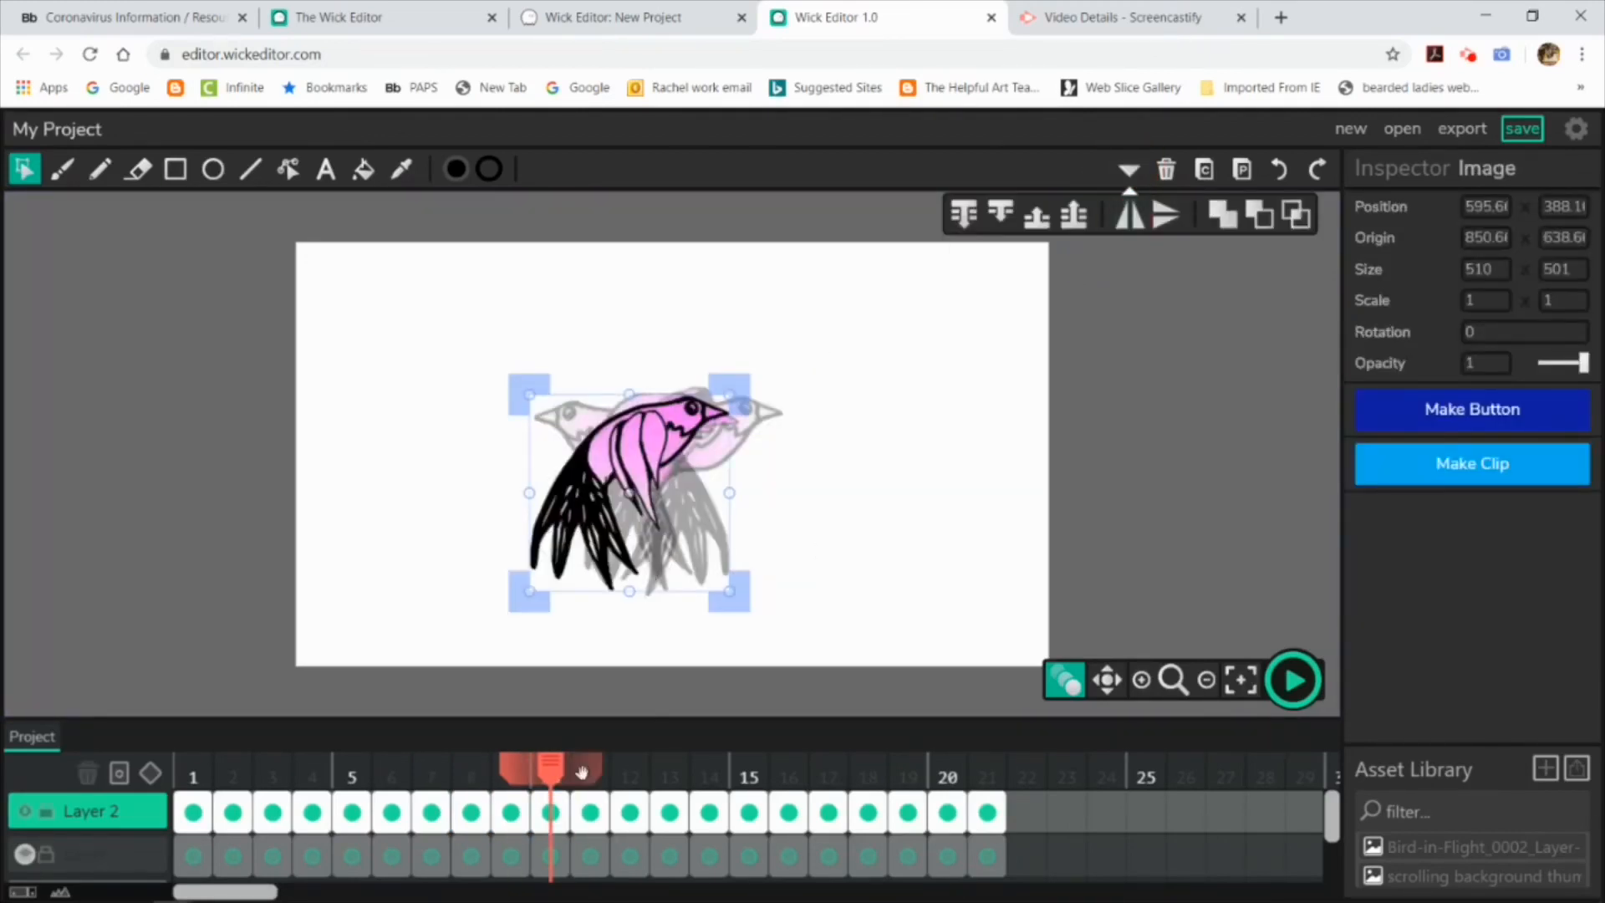
# Flip the bird drawings in frames 11 and 12 of Layer 2 horizontally
pyautogui.click(583, 773)
pyautogui.hotkey('ctrl', 'a')
pyautogui.click(1128, 169)
pyautogui.click(1130, 220)
pyautogui.click(630, 812)
pyautogui.hotkey('ctrl', 'a')
pyautogui.click(1128, 170)
pyautogui.click(1130, 219)
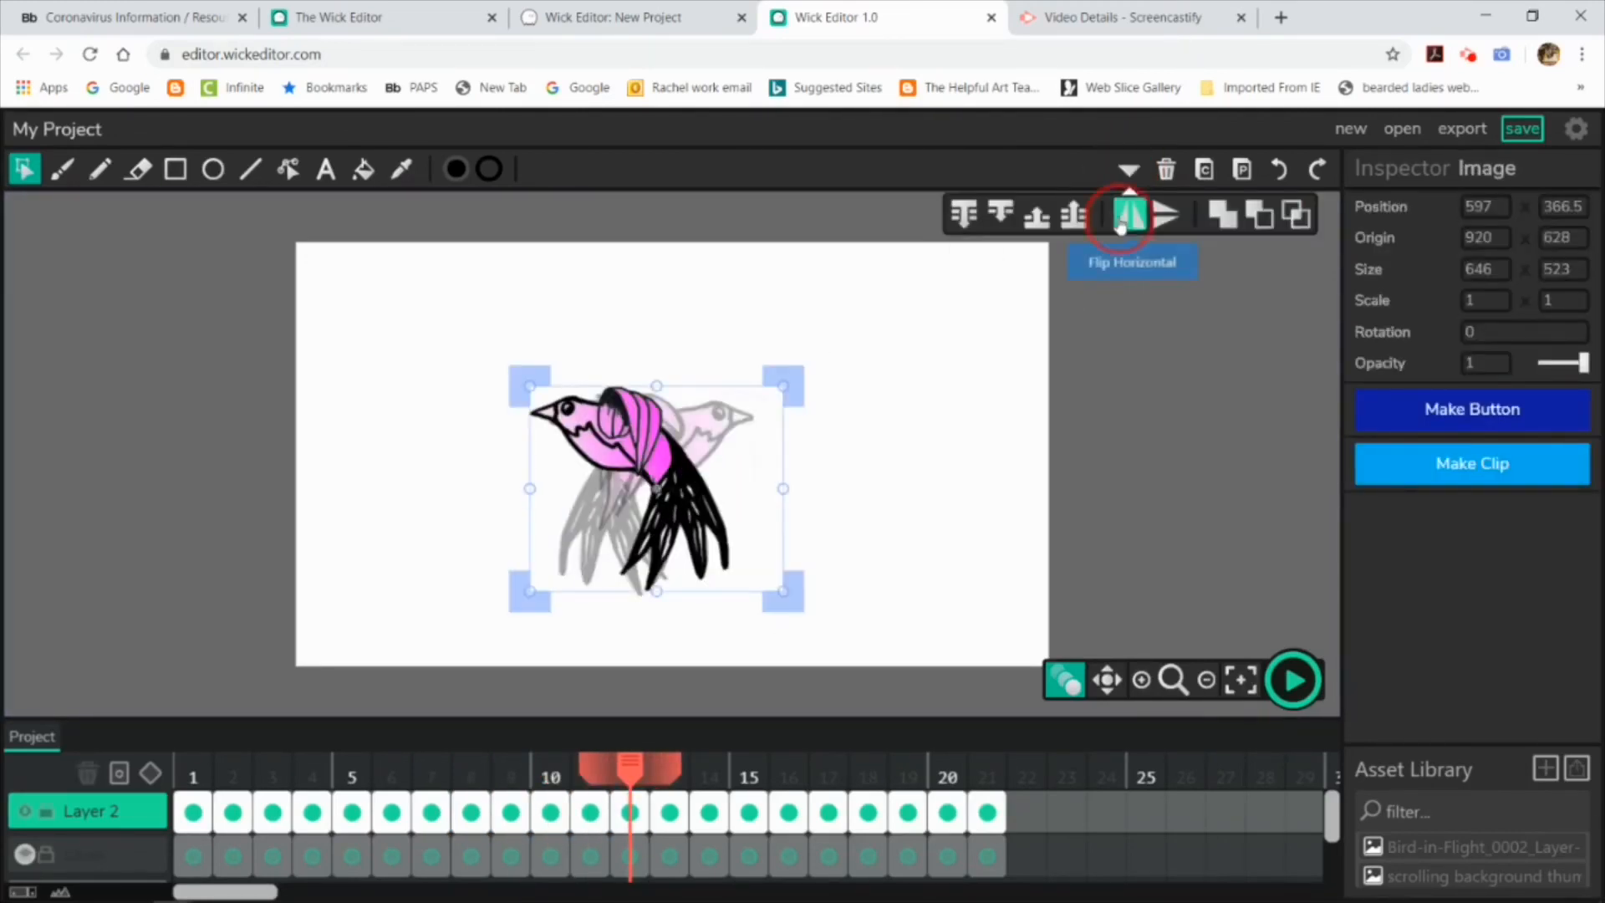
# Flip the bird drawings in frames 13 and 14 of Layer 2 horizontally
pyautogui.press('.')
pyautogui.hotkey('ctrl', 'a')
pyautogui.press('.')
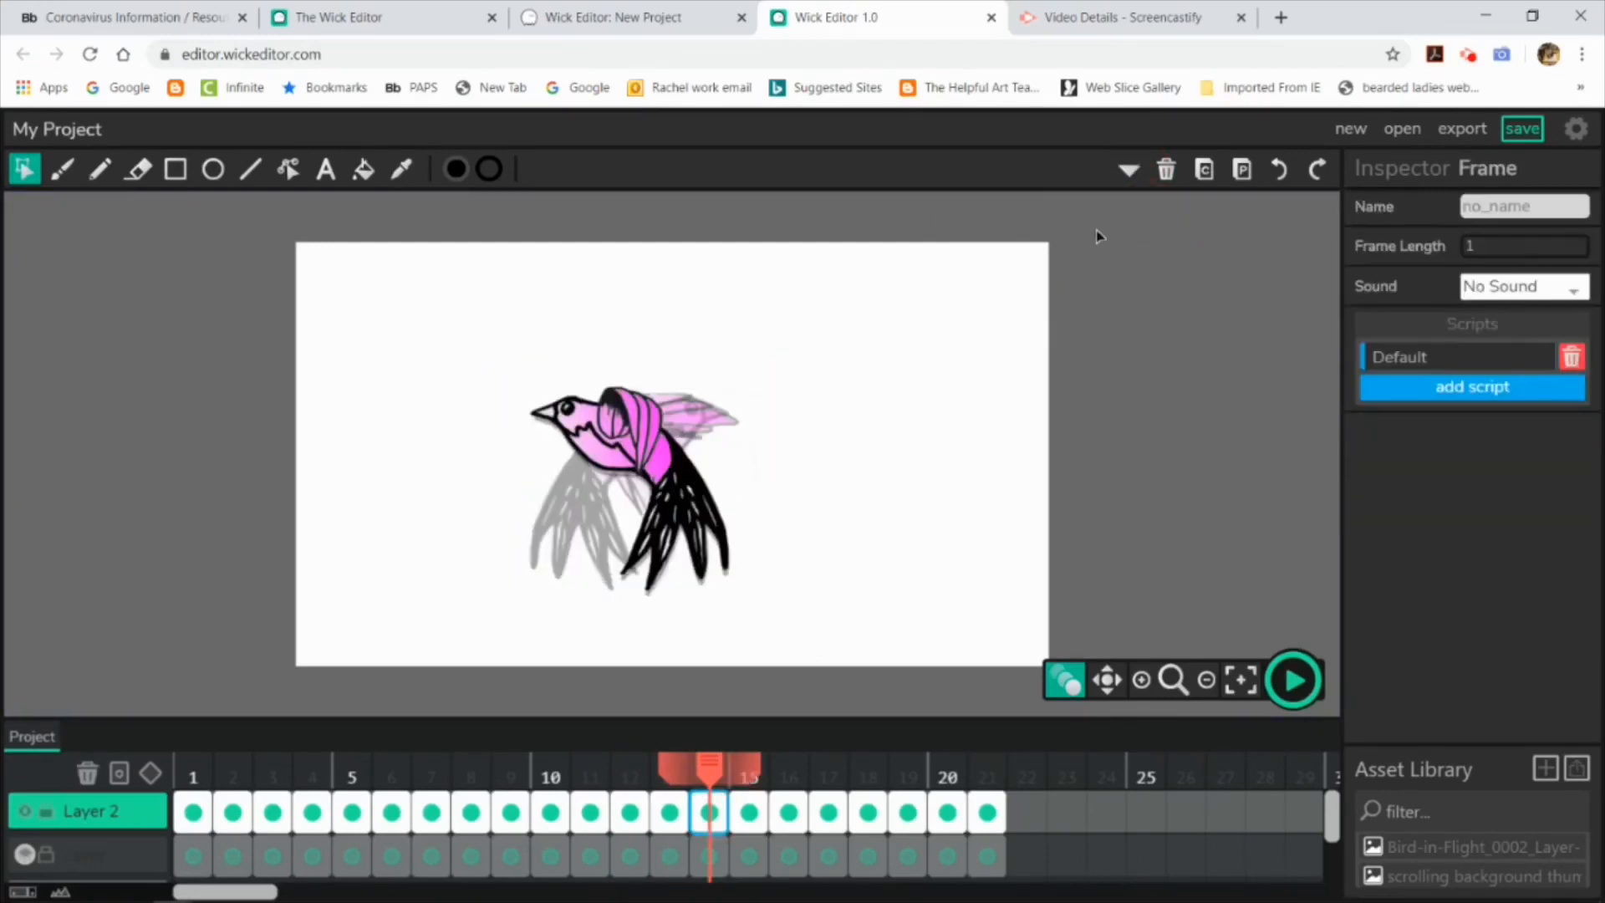
pyautogui.hotkey('ctrl', 'a')
pyautogui.click(1128, 170)
pyautogui.click(1130, 219)
# Flip the bird drawings in frames 15 and 16 of Layer 2 horizontally
pyautogui.press('.')
pyautogui.hotkey('ctrl', 'a')
pyautogui.click(1127, 170)
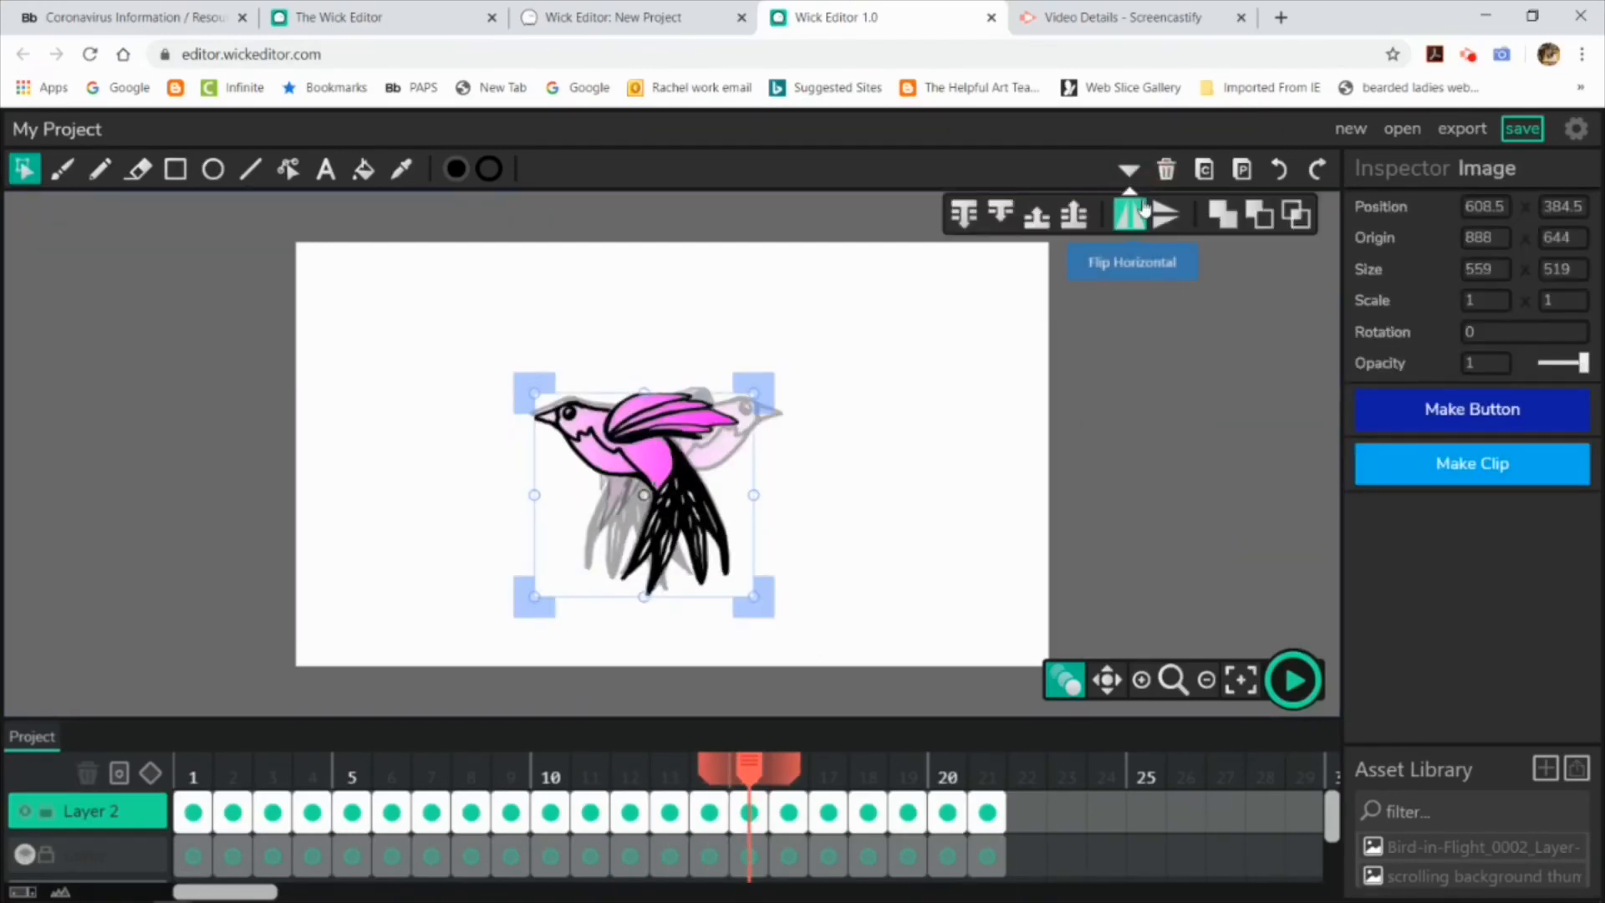
pyautogui.click(1129, 219)
pyautogui.press('.')
pyautogui.hotkey('ctrl', 'a')
# Flip the bird drawings in frames 17 and 18 of Layer 2 horizontally
pyautogui.click(805, 819)
pyautogui.hotkey('ctrl', 'a')
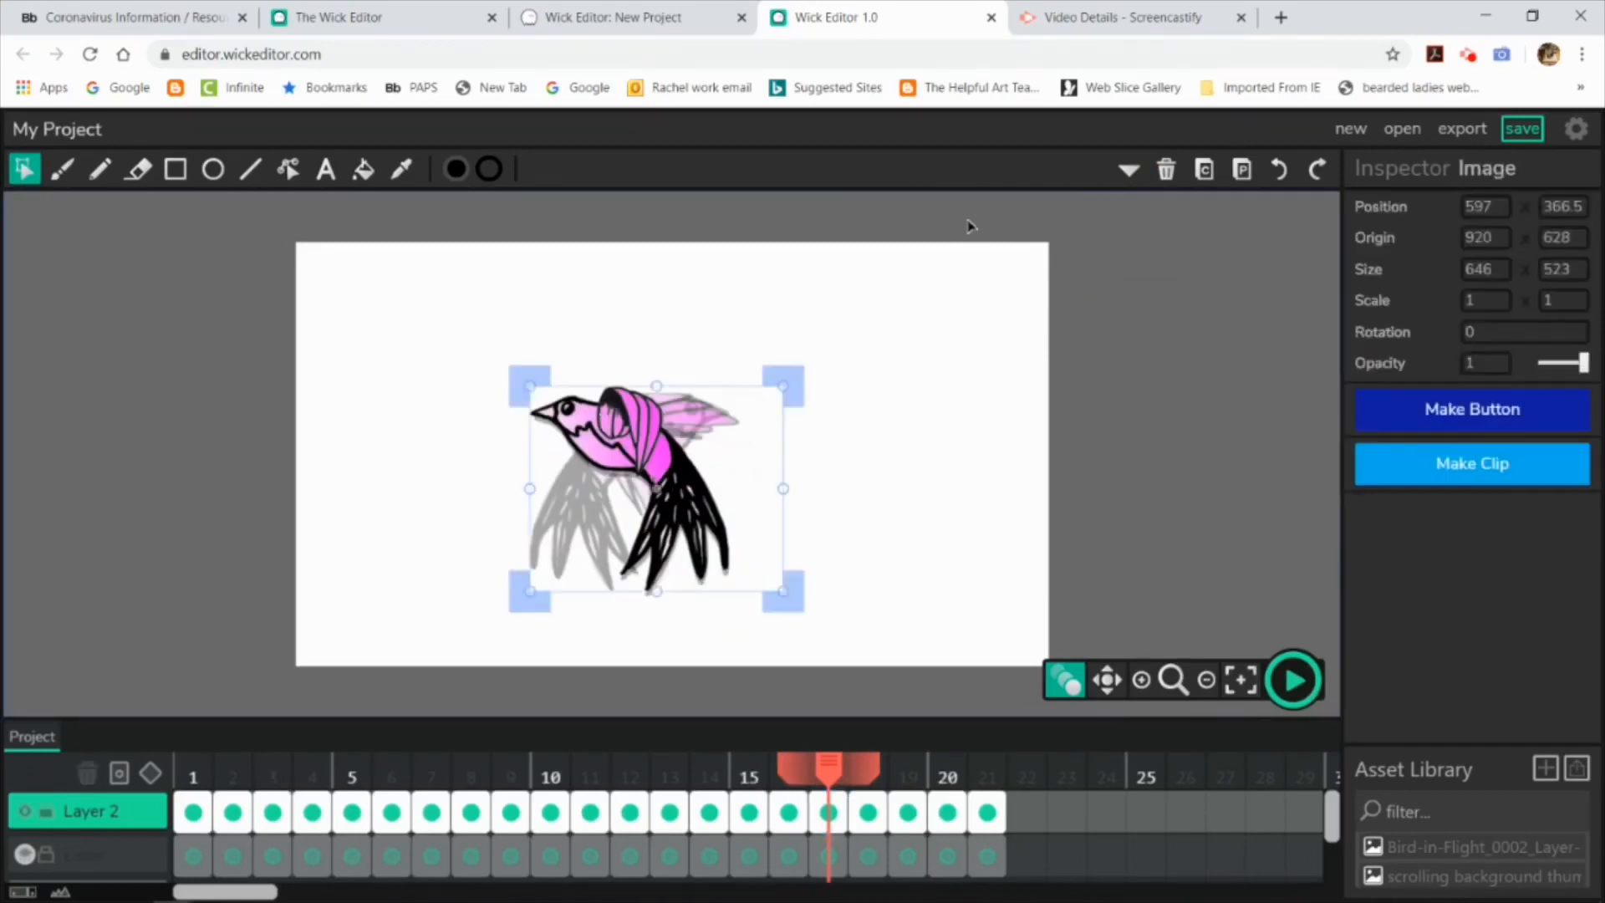
pyautogui.click(1127, 170)
pyautogui.click(1129, 216)
pyautogui.click(868, 815)
pyautogui.hotkey('ctrl', 'a')
pyautogui.click(1128, 170)
pyautogui.click(1142, 215)
# Flip the bird drawings in the remaining frames of Layer 2, from frame 19 to frame 21, horizontally
pyautogui.press('.')
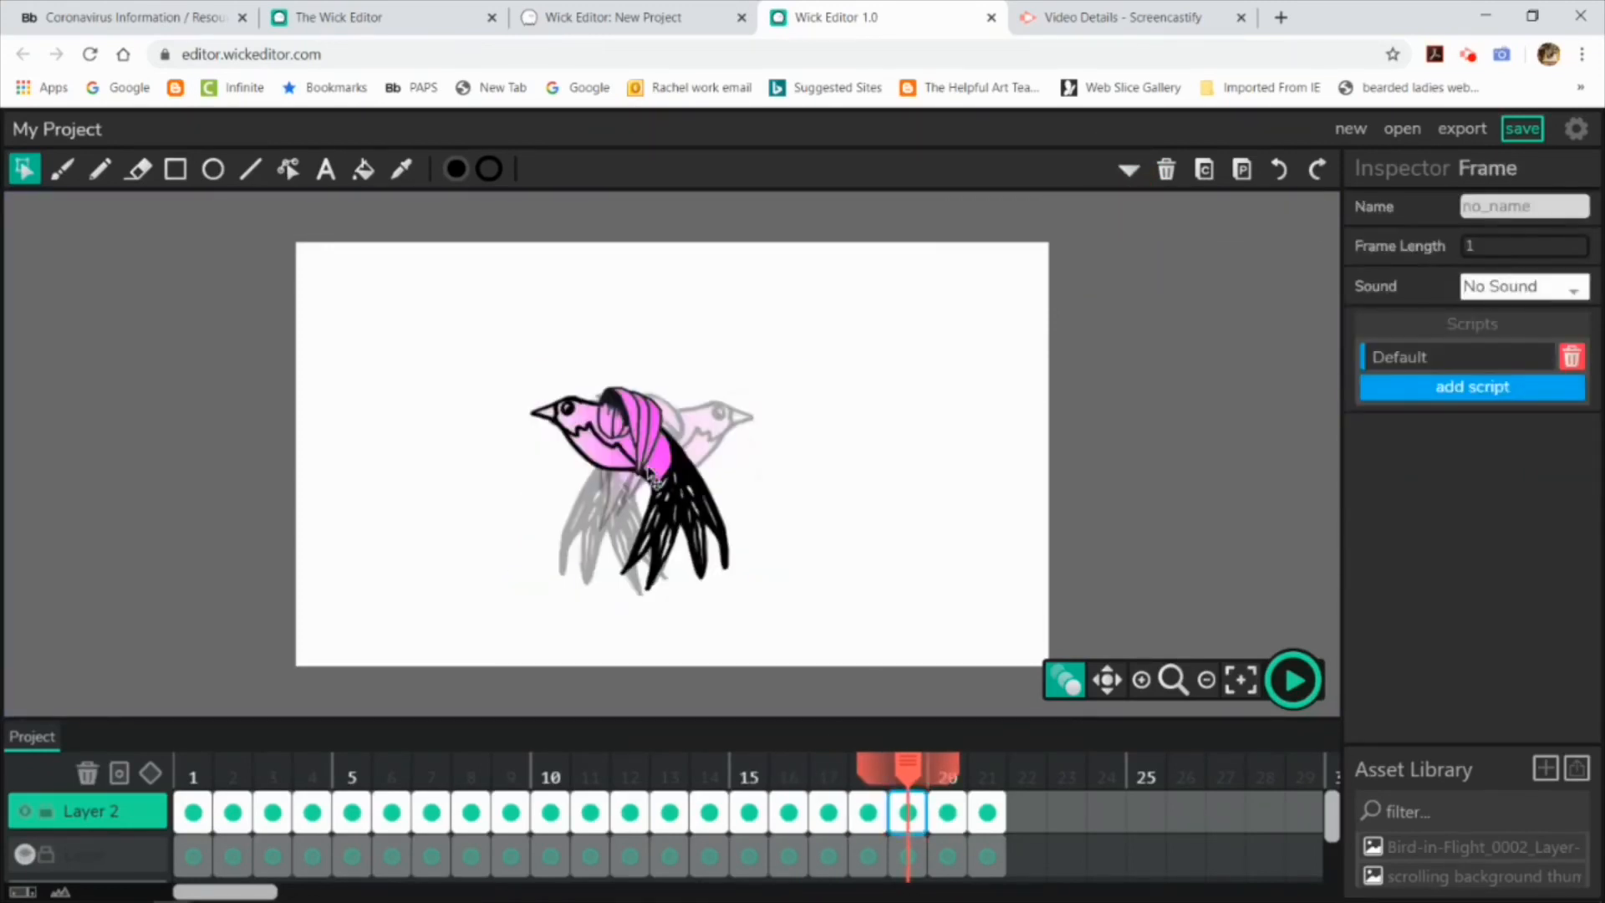
pyautogui.hotkey('ctrl', 'a')
pyautogui.click(1128, 170)
pyautogui.click(1130, 220)
pyautogui.click(1128, 170)
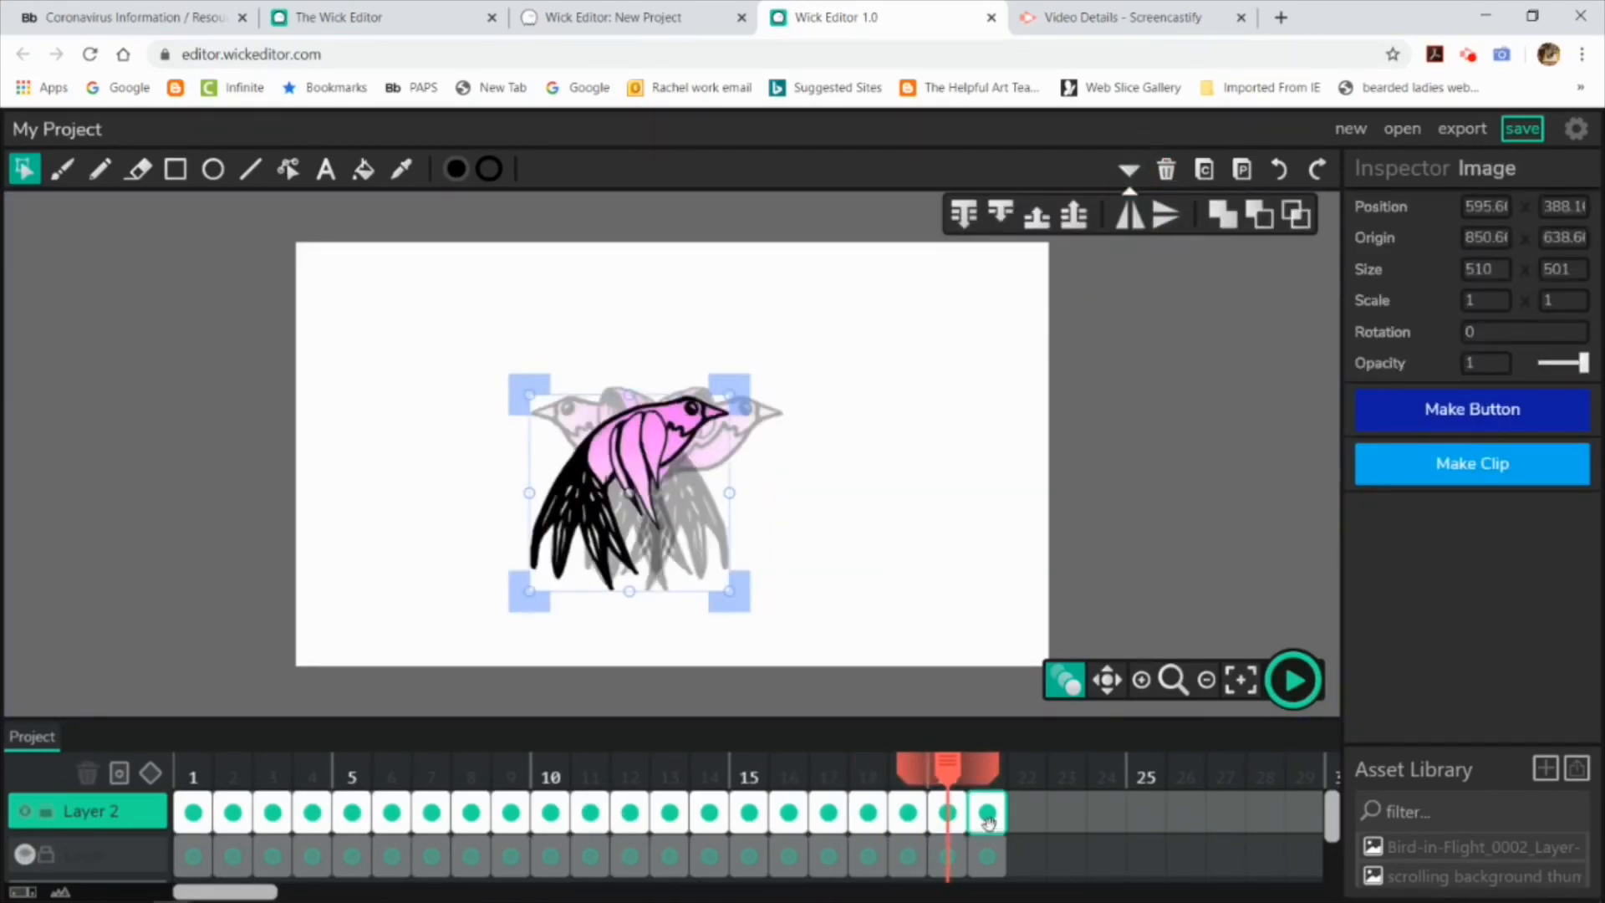
pyautogui.click(1130, 215)
pyautogui.press('.')
# Deselect the bird, show the background layer again and preview the flipped bird over the scrolling background
pyautogui.click(1147, 423)
pyautogui.click(255, 746)
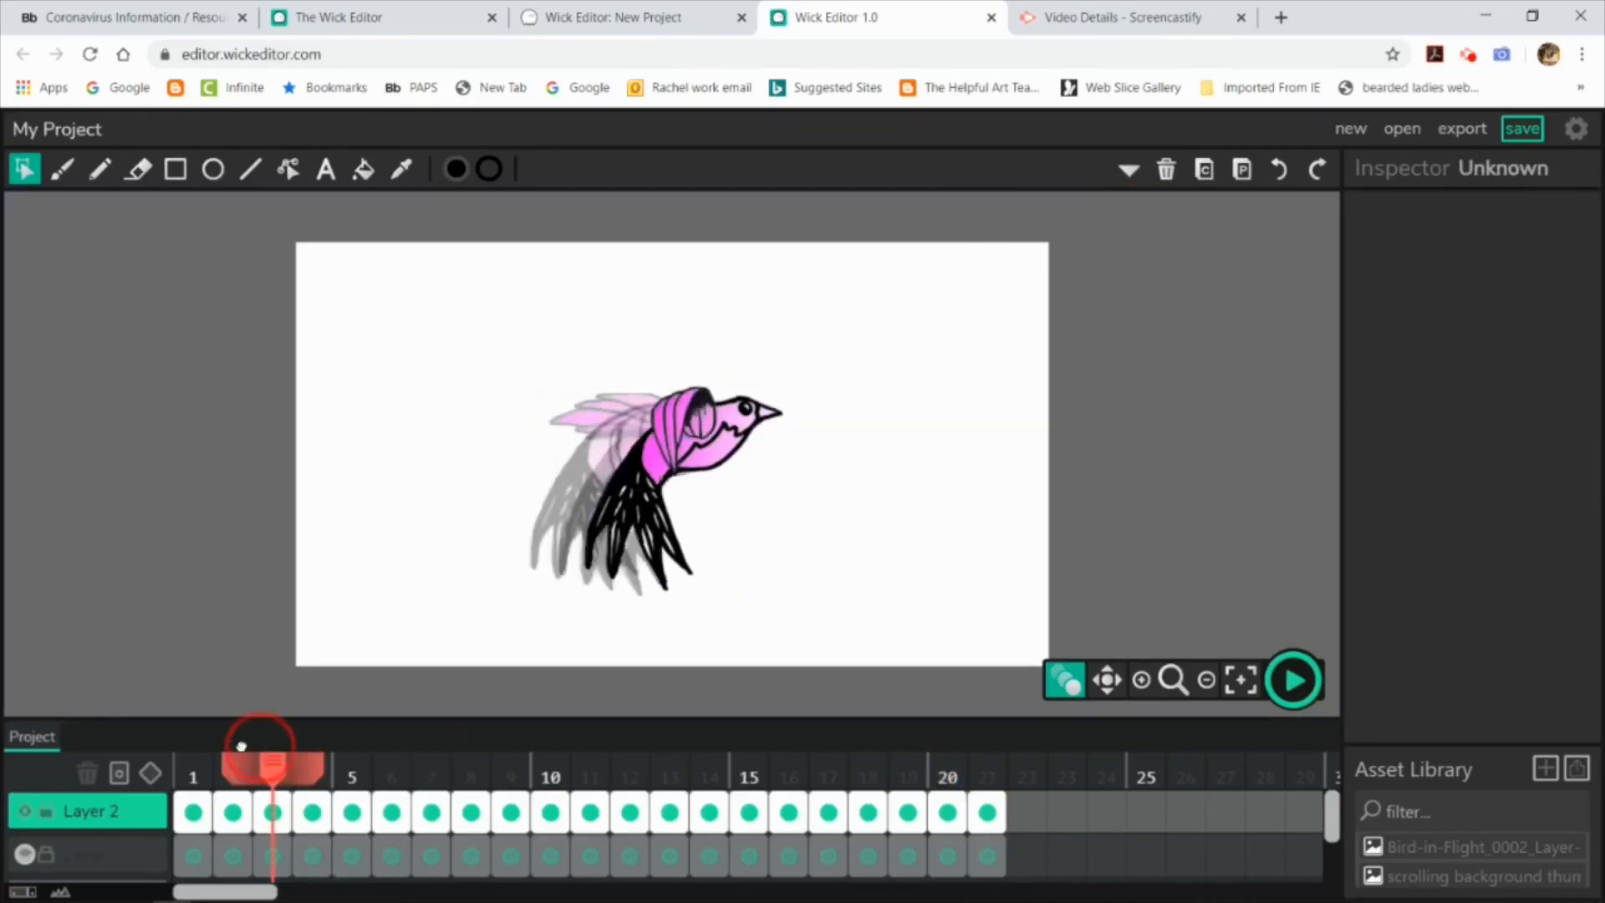
pyautogui.click(25, 854)
pyautogui.click(1293, 680)
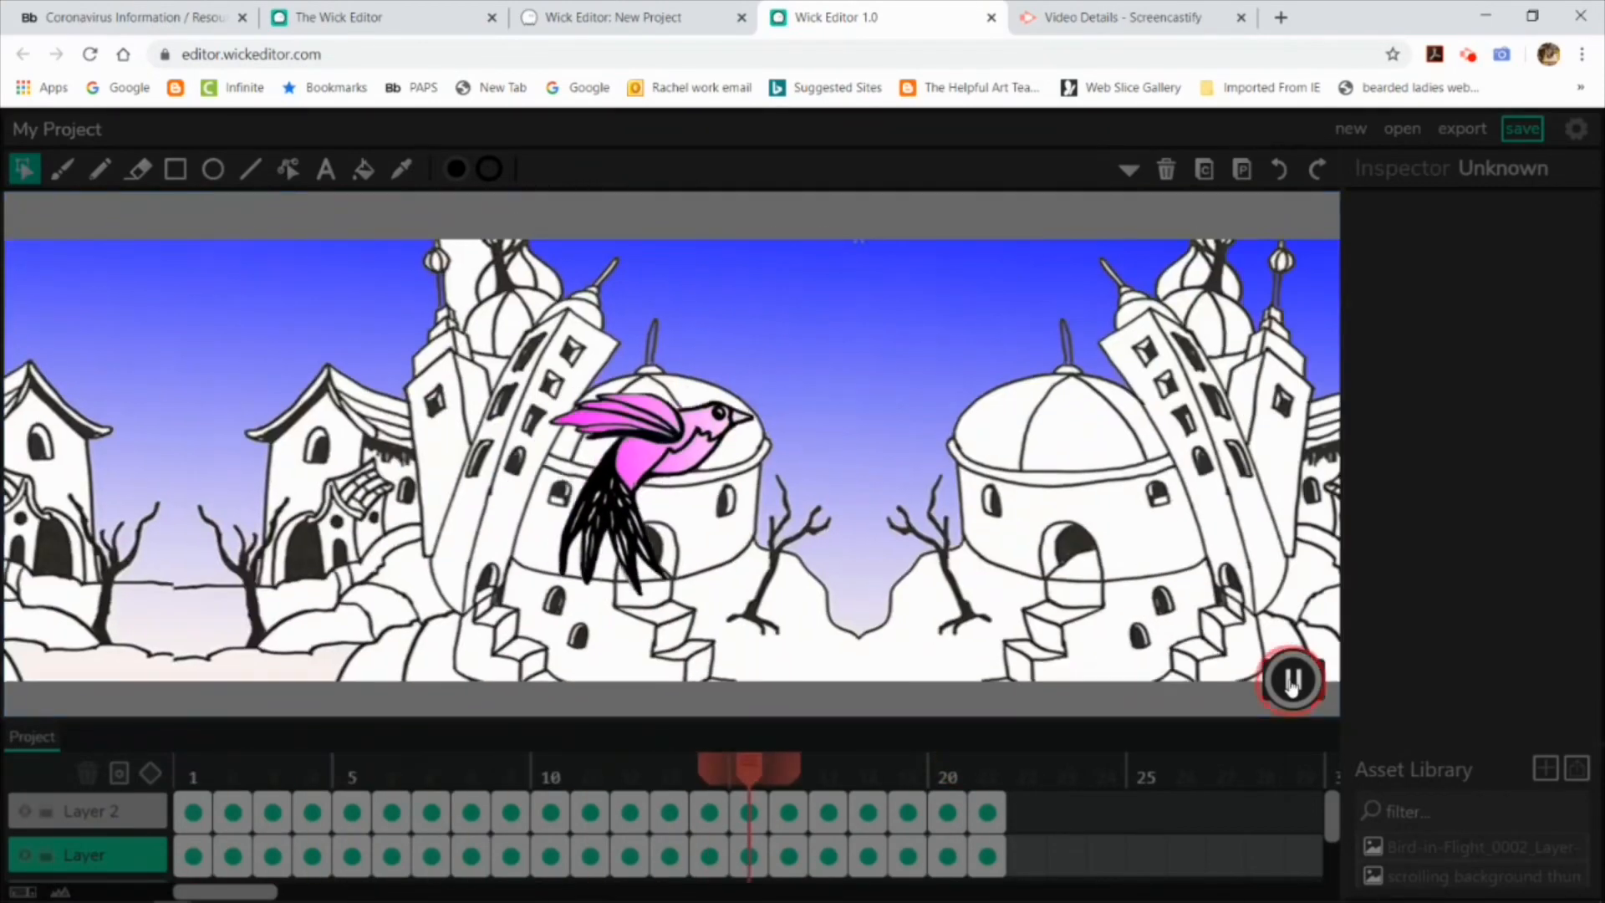
pyautogui.click(1292, 681)
# Set the project's framerate to 8 FPS and play the animation to check its speed
pyautogui.click(1576, 128)
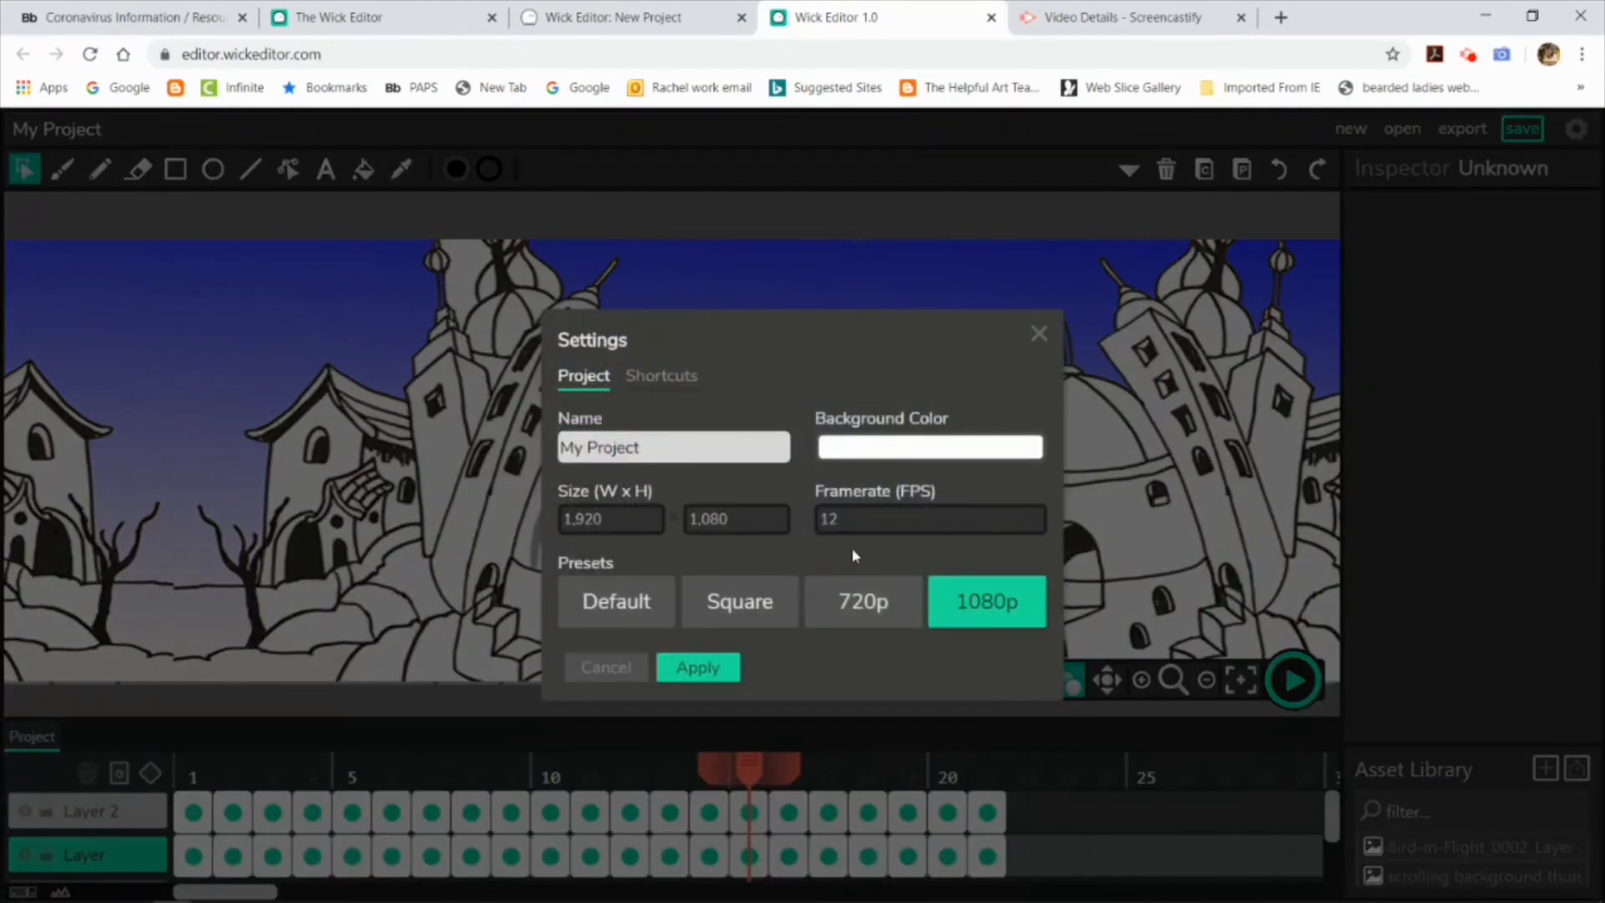
pyautogui.click(1038, 335)
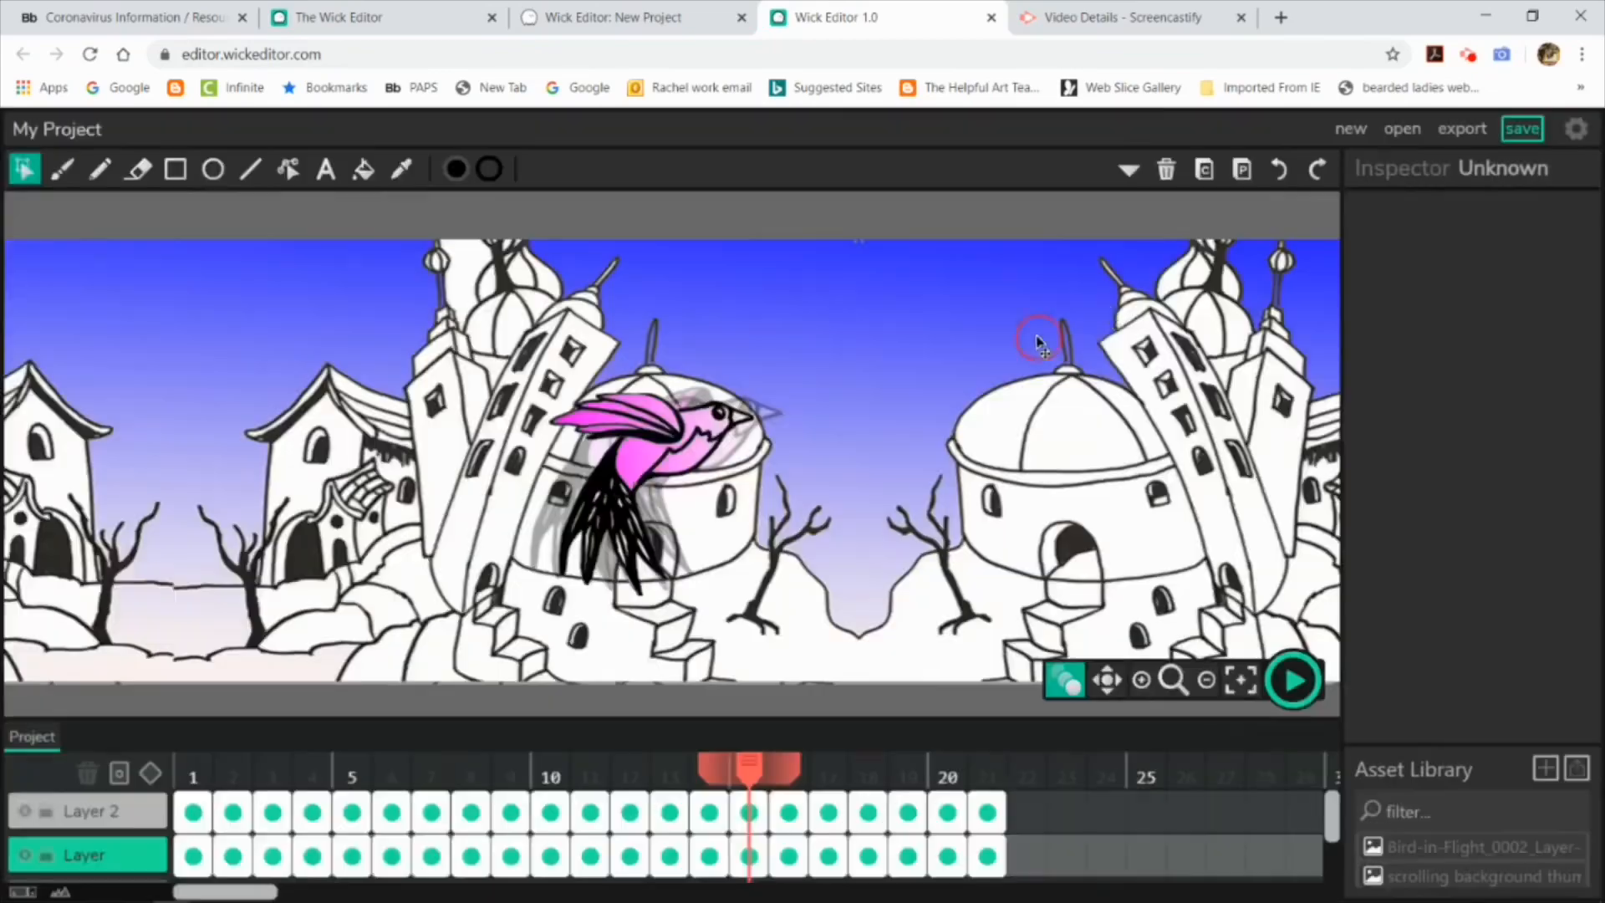
pyautogui.click(1292, 673)
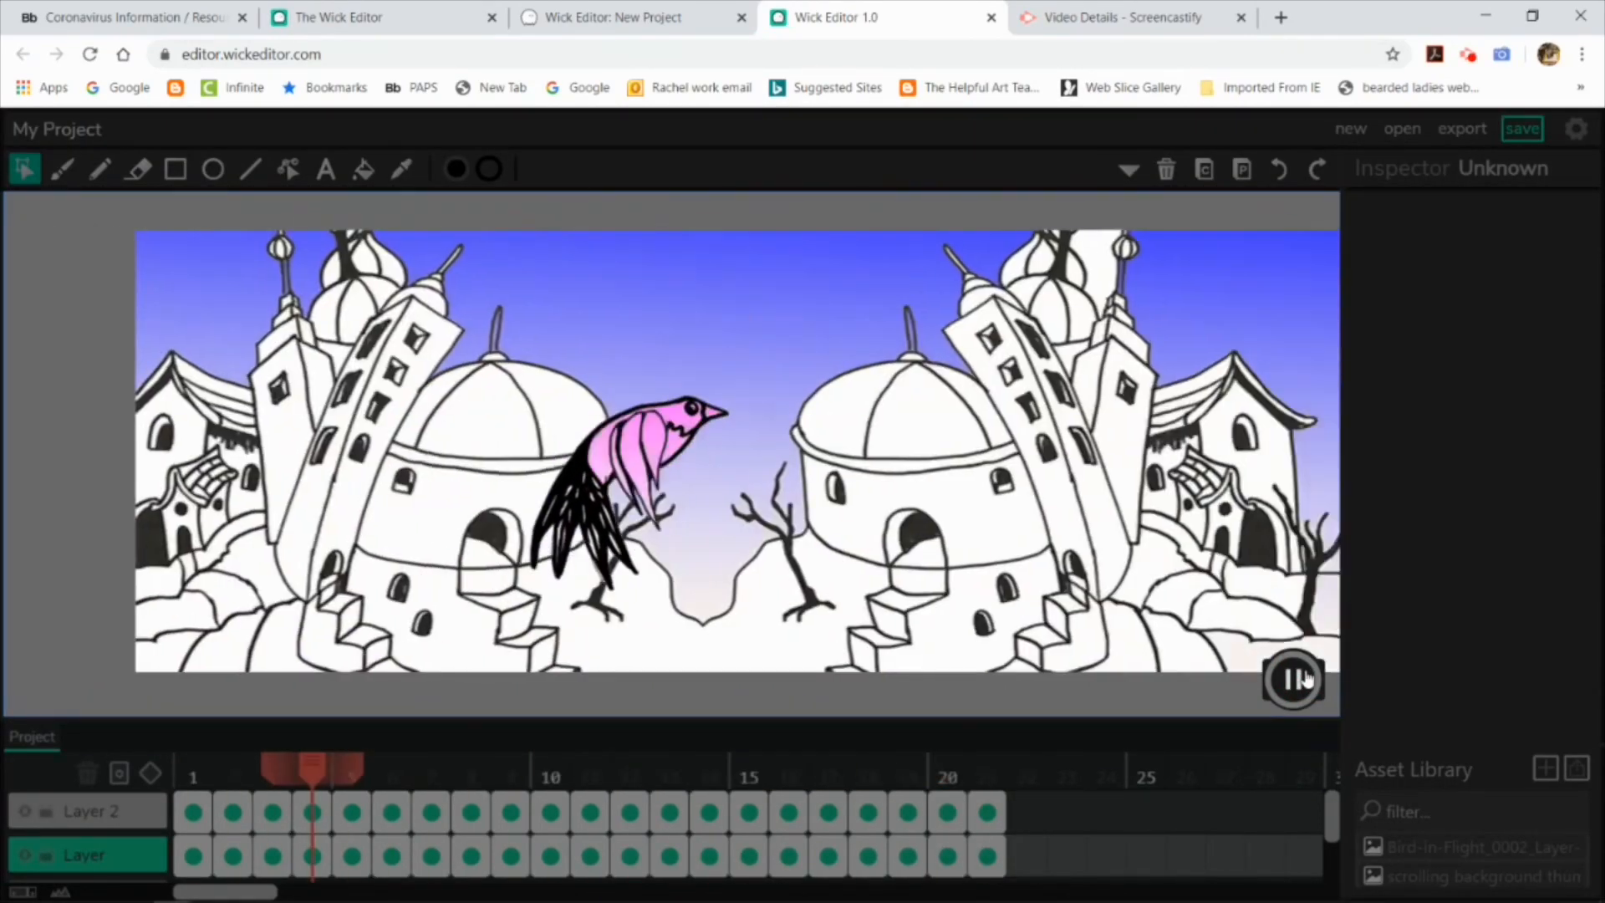
pyautogui.click(1296, 679)
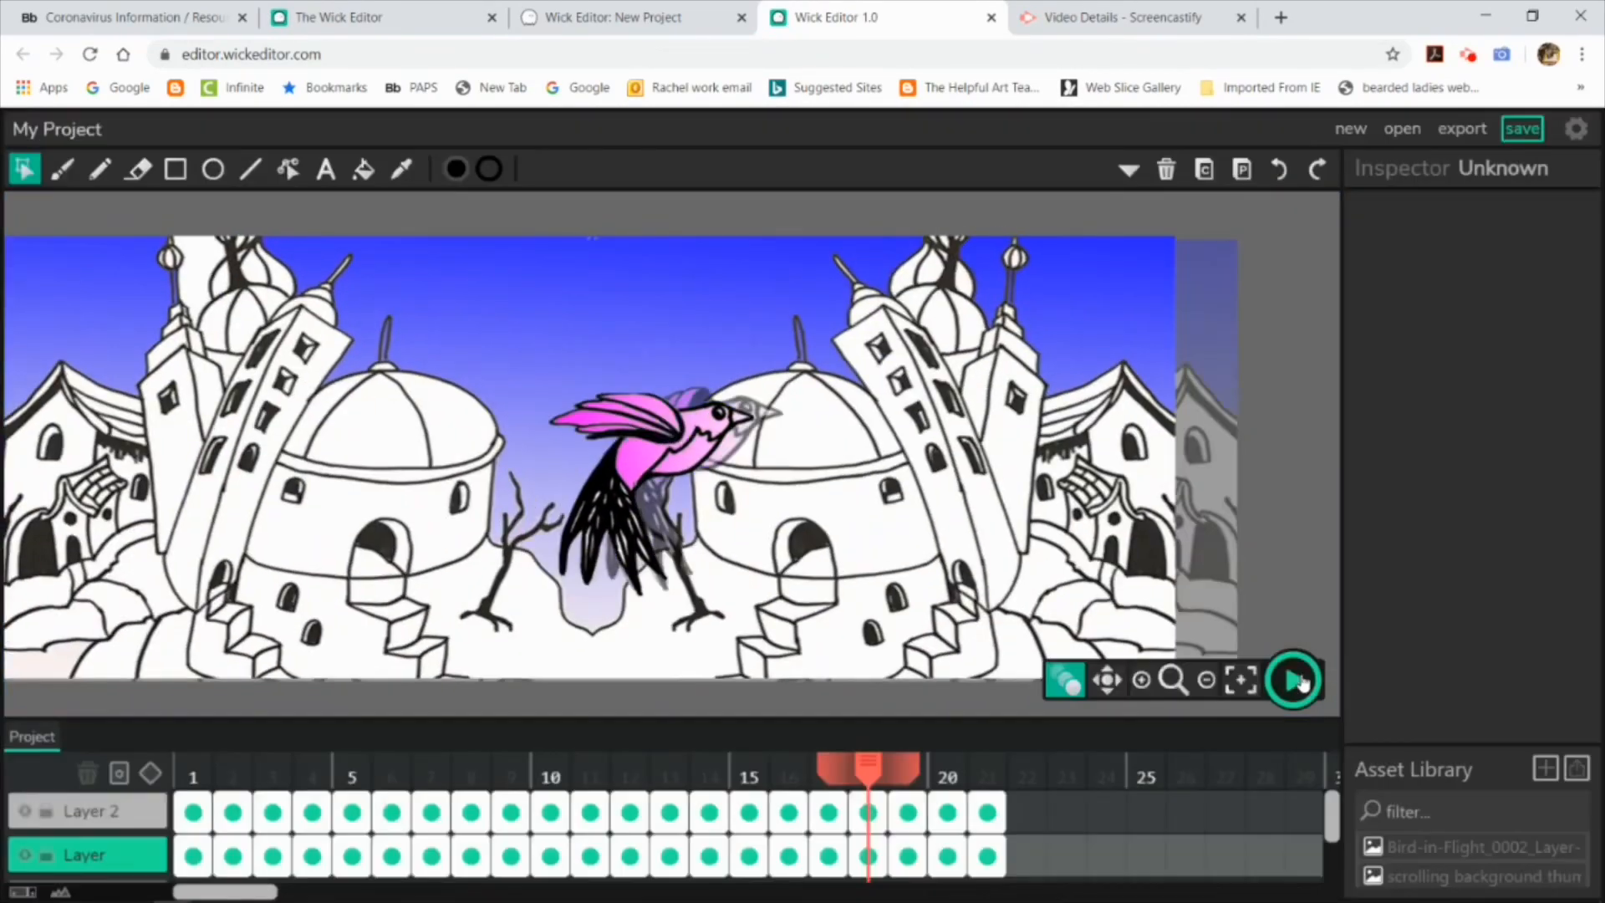
# Rename the project as Bird in Flight in the project settings
pyautogui.click(1462, 130)
pyautogui.click(1013, 361)
pyautogui.click(1576, 128)
pyautogui.write('Bird in Flight')
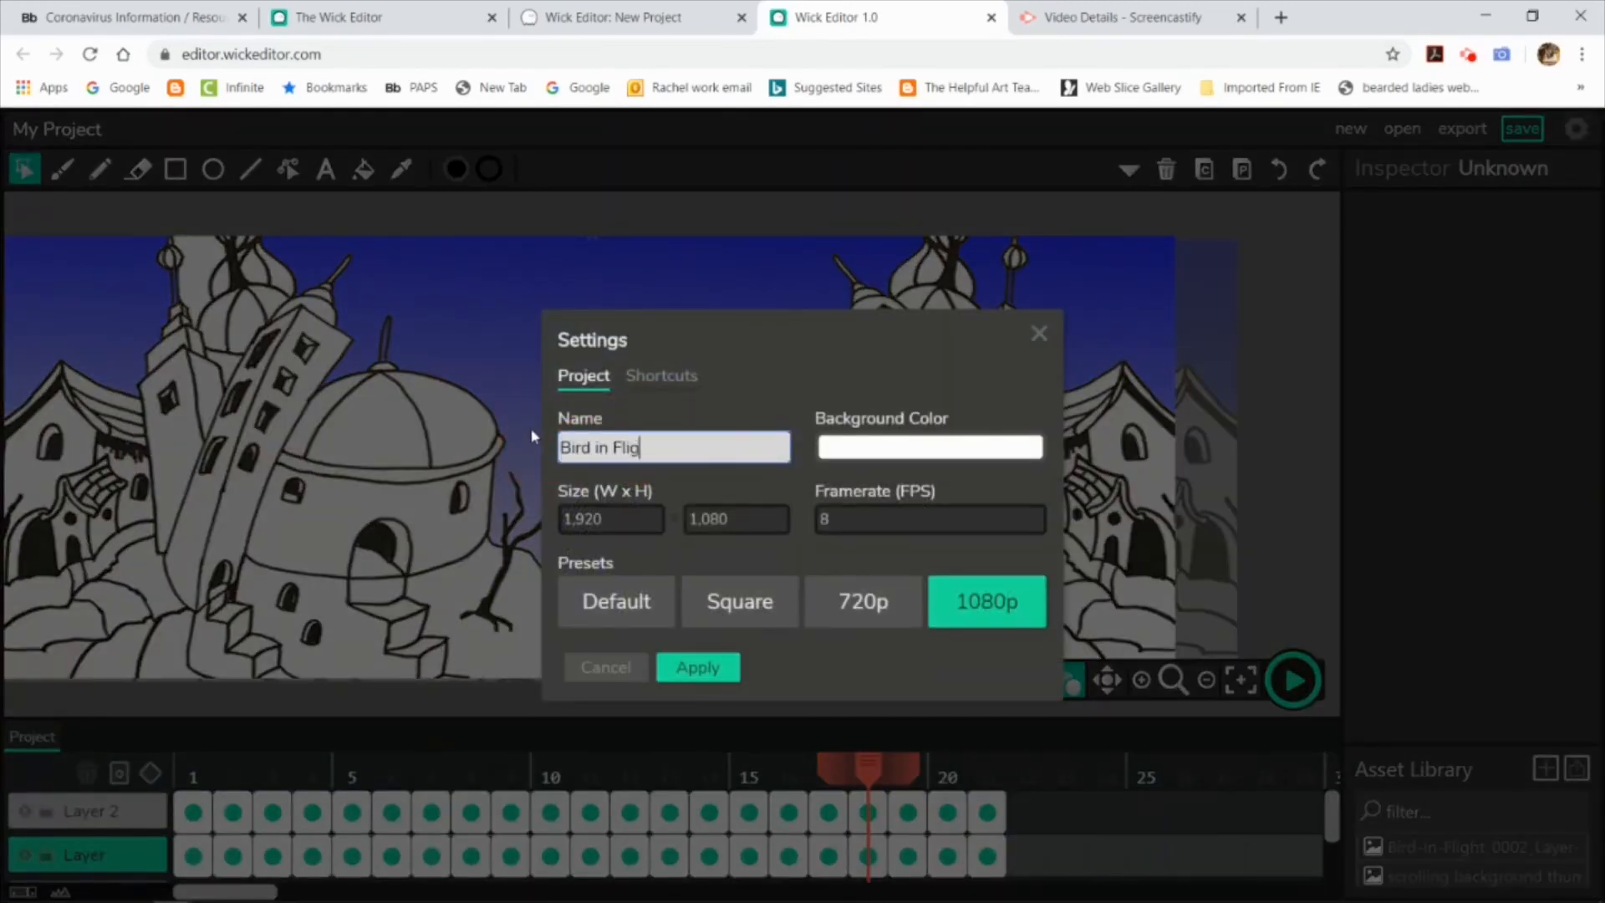
pyautogui.click(709, 669)
# Export the animation as an animated GIF, watch the exported file and close it along with the export message
pyautogui.click(1461, 130)
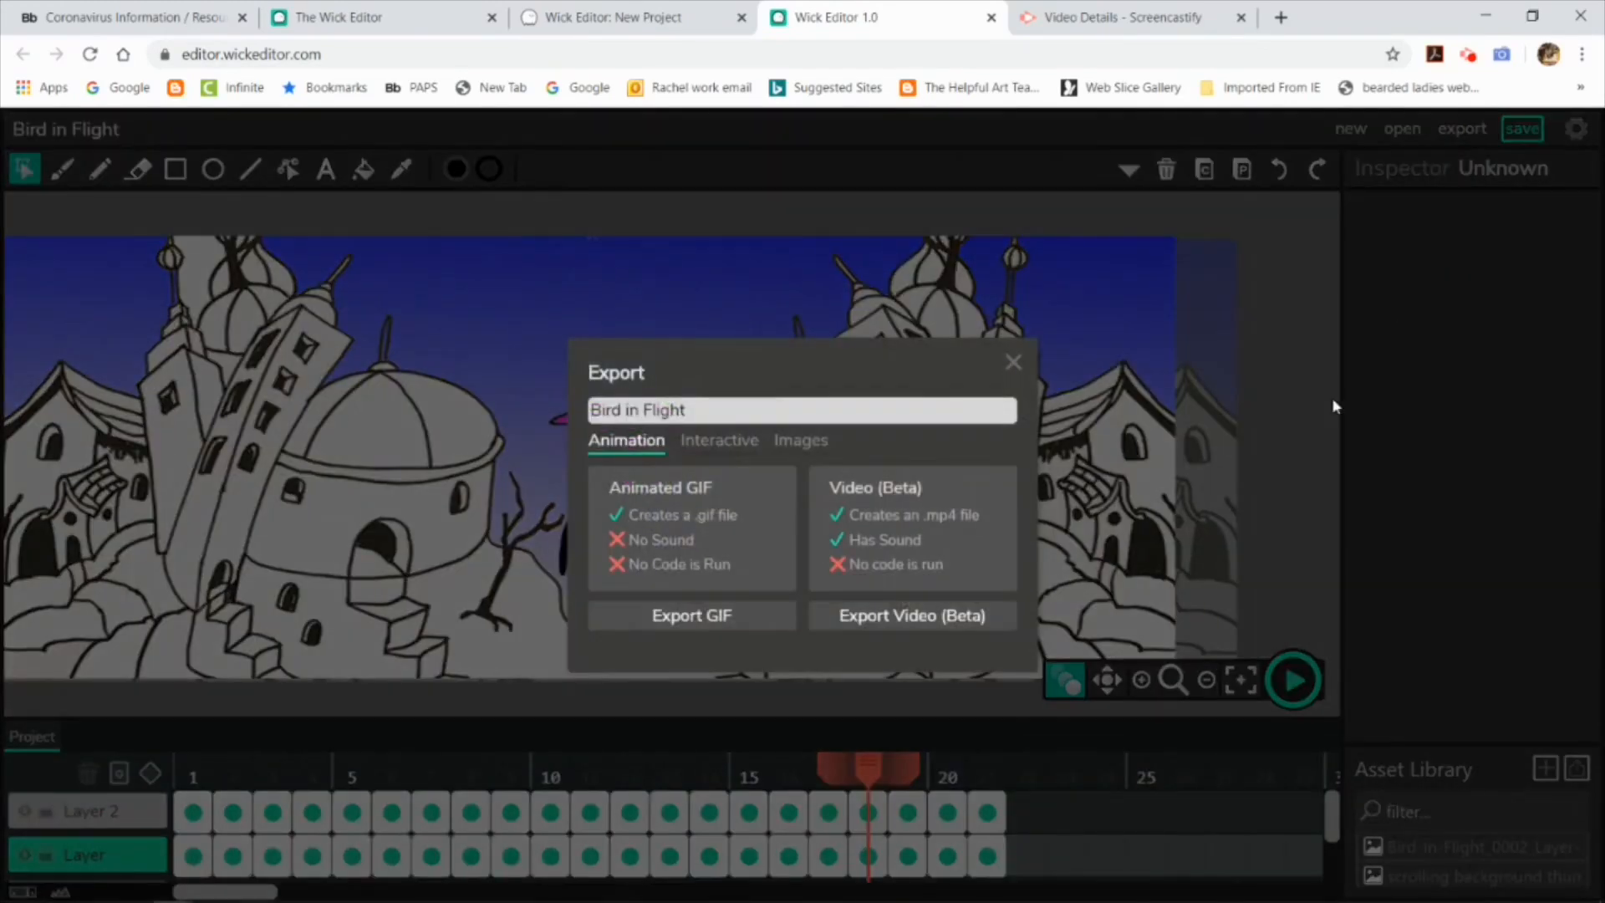
pyautogui.click(724, 615)
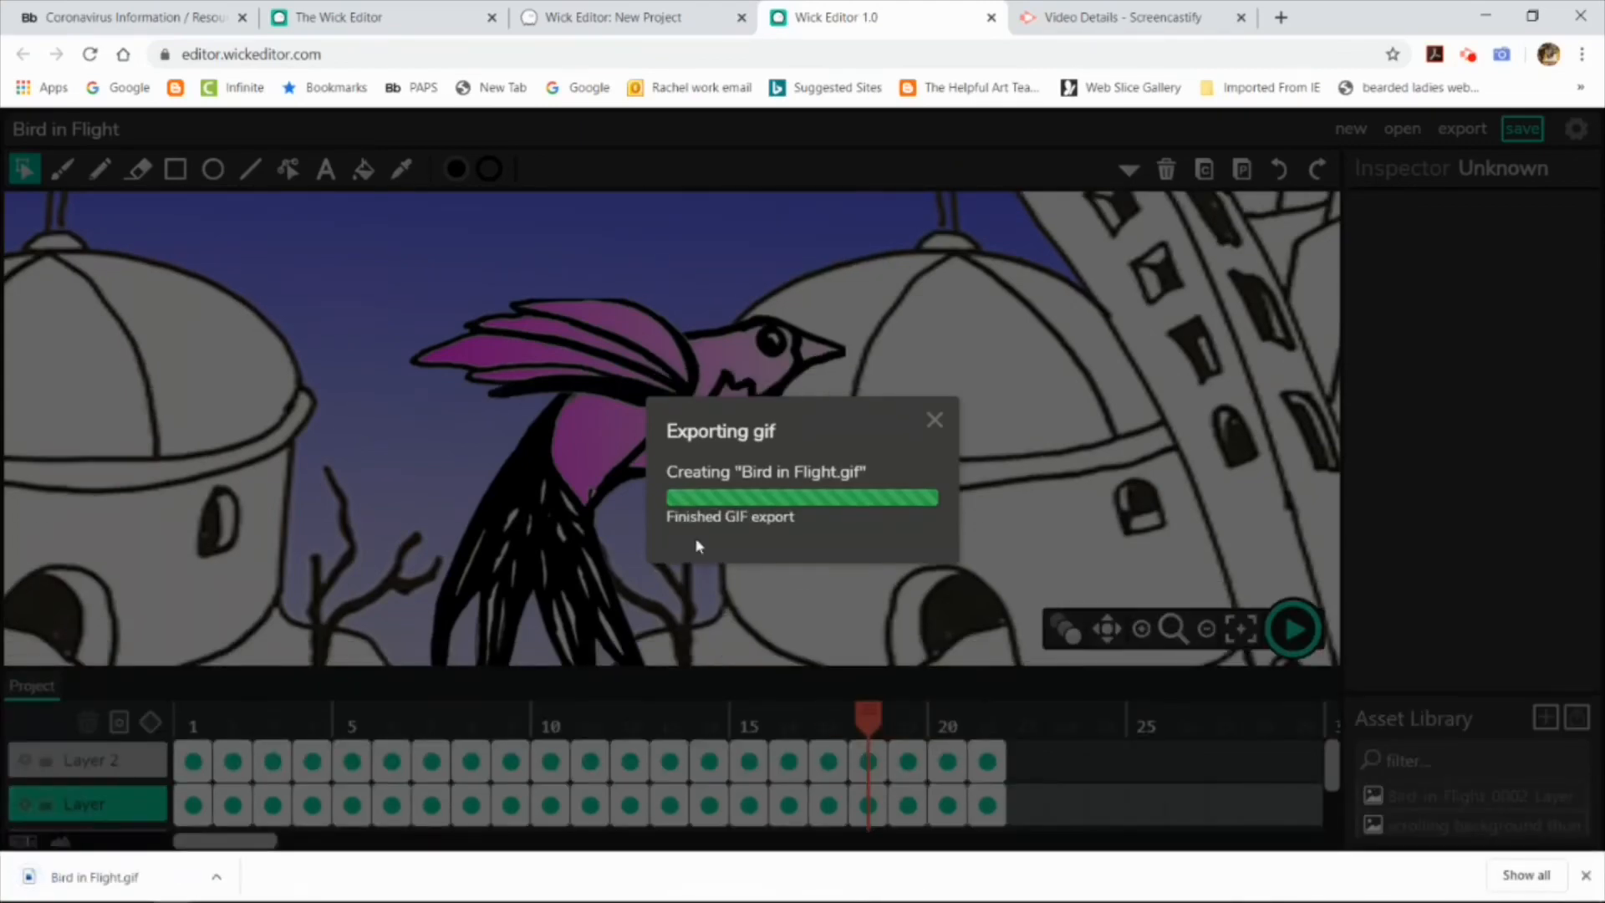
pyautogui.click(98, 874)
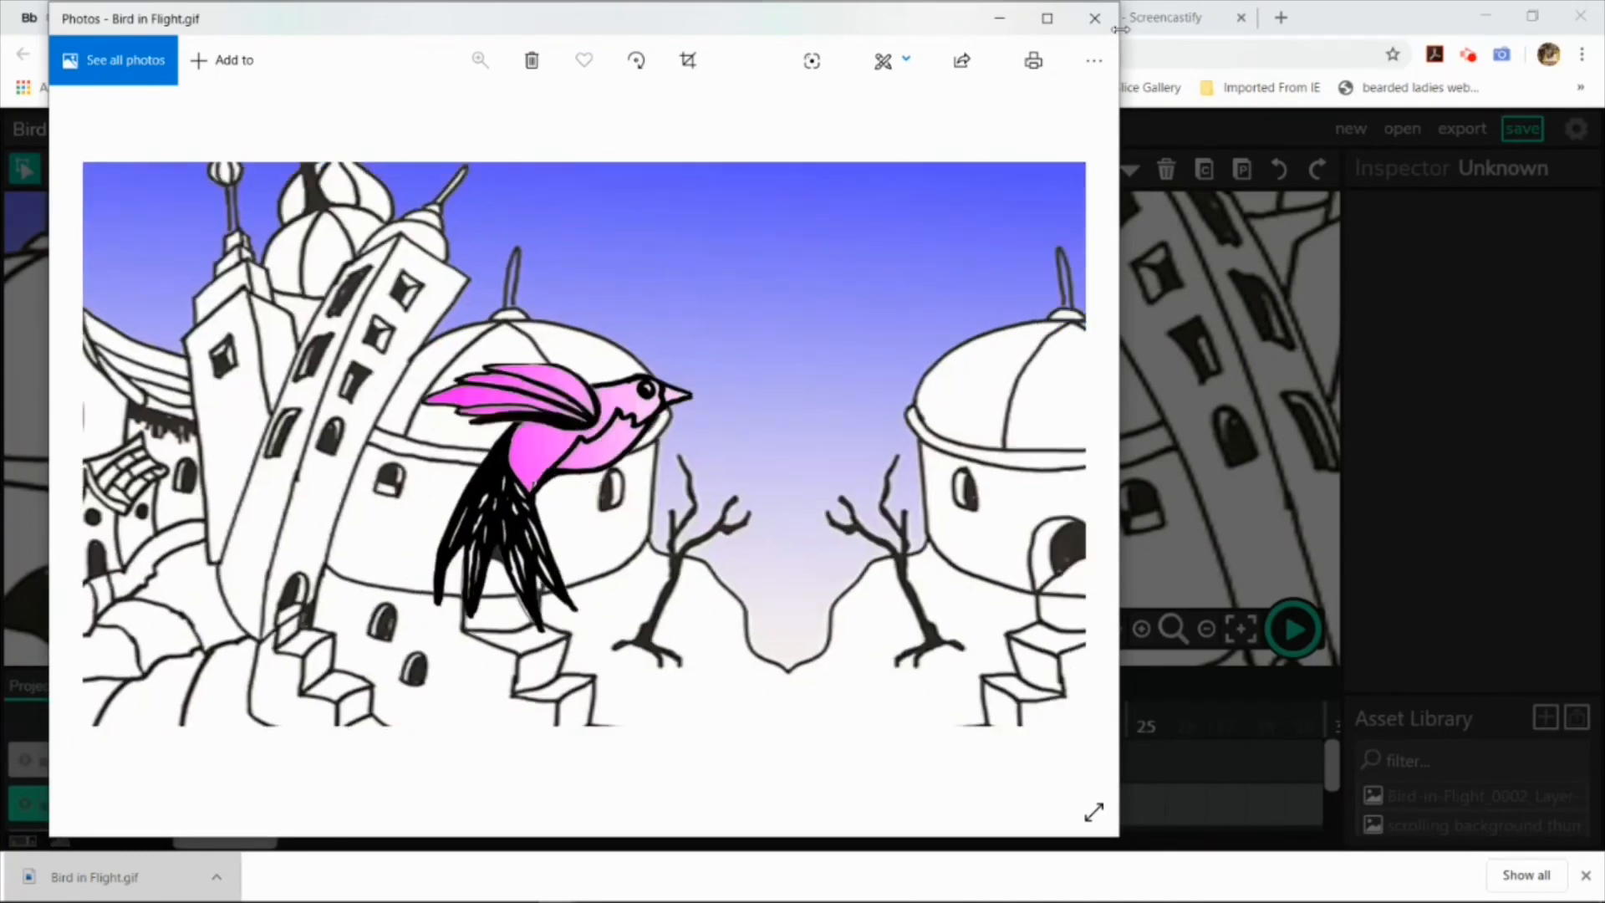
pyautogui.click(1095, 23)
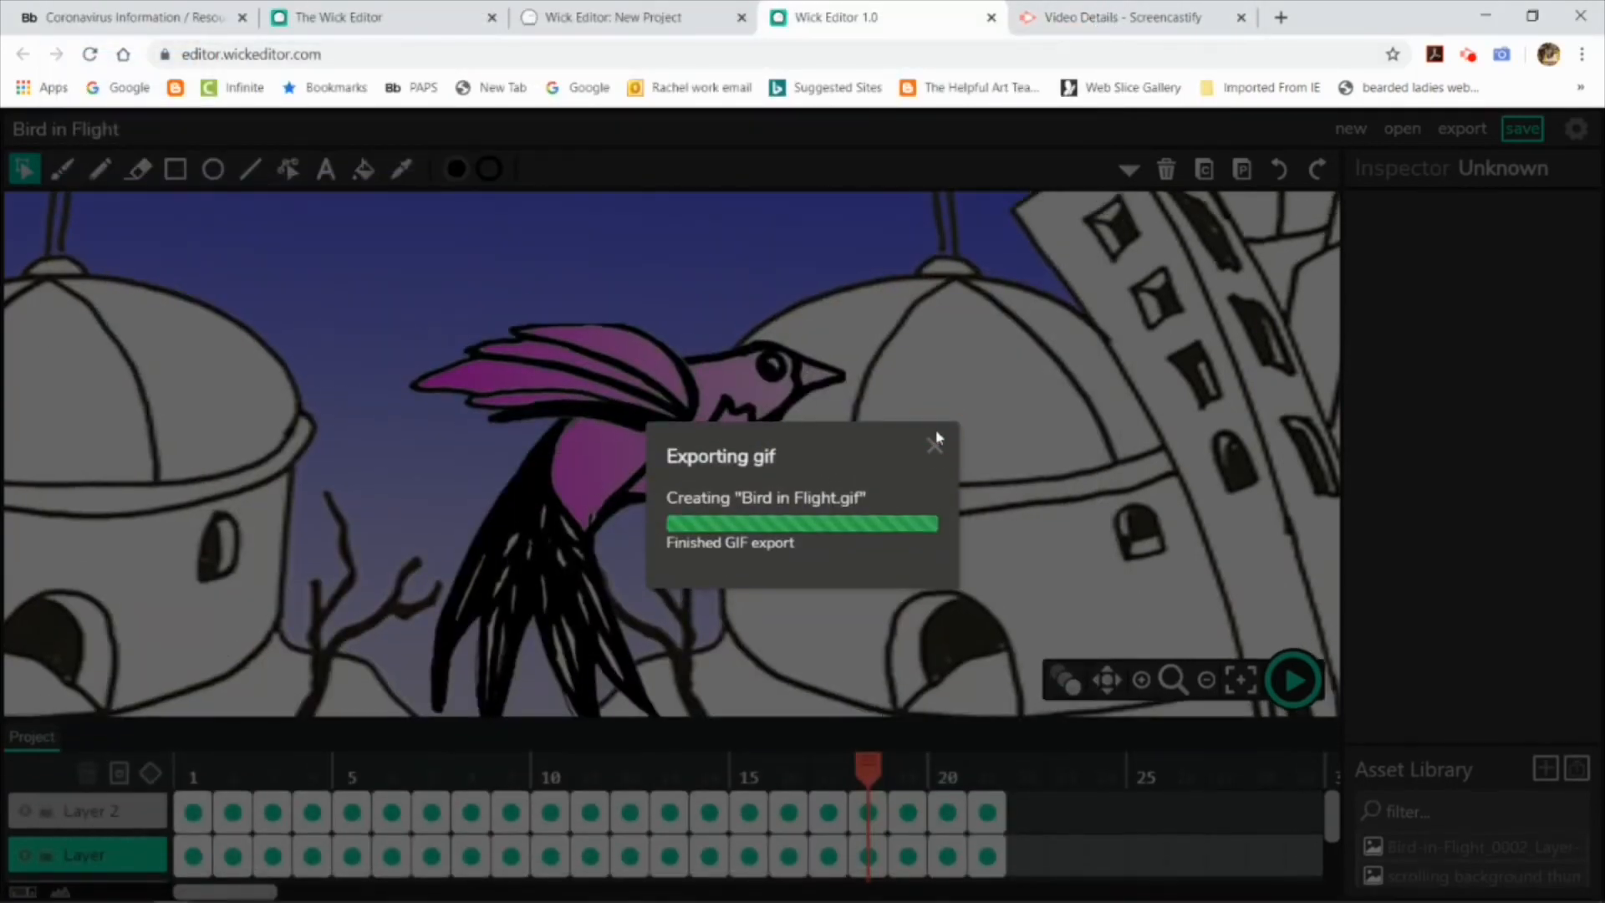
pyautogui.click(935, 420)
# Export the animation as an MP4 video, watch the exported file and close the player
pyautogui.click(1463, 129)
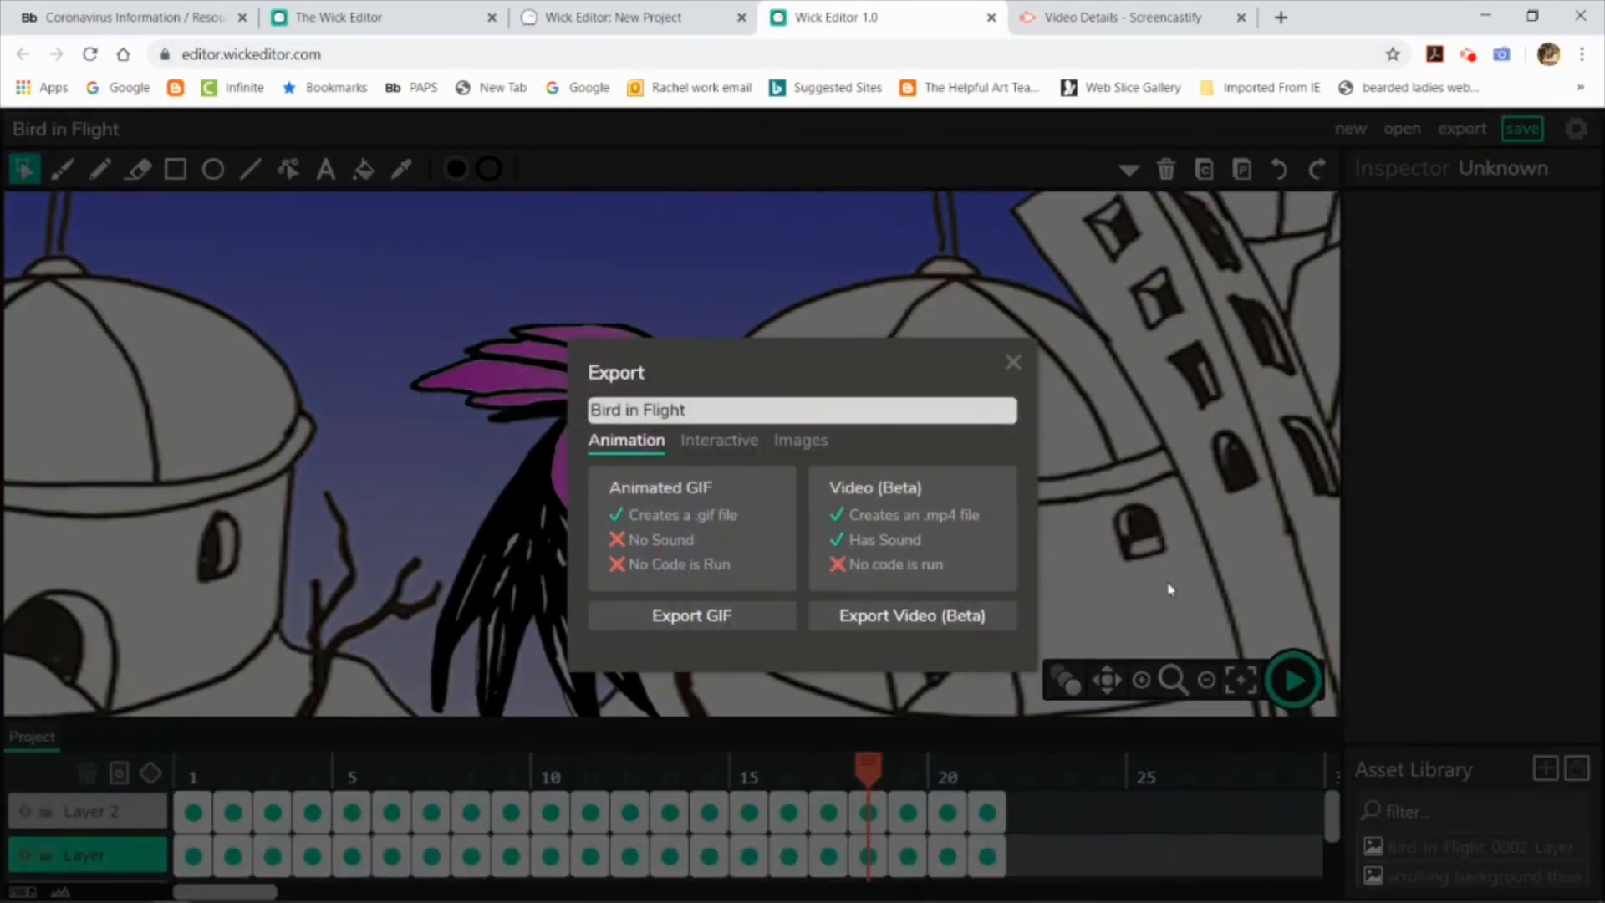
pyautogui.click(914, 626)
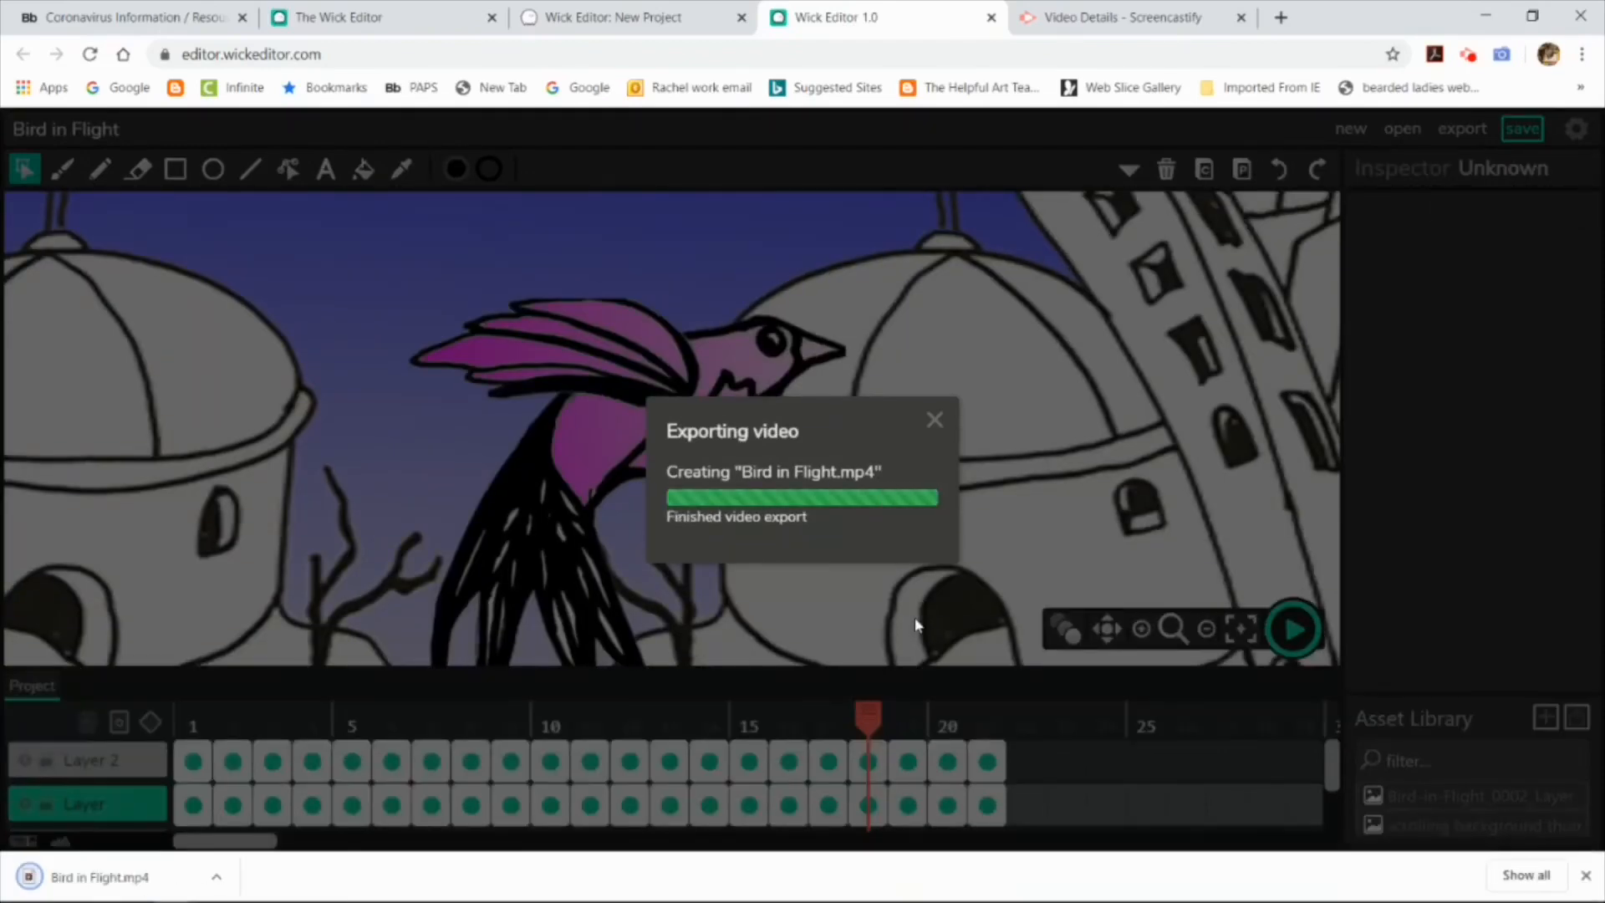
pyautogui.click(101, 877)
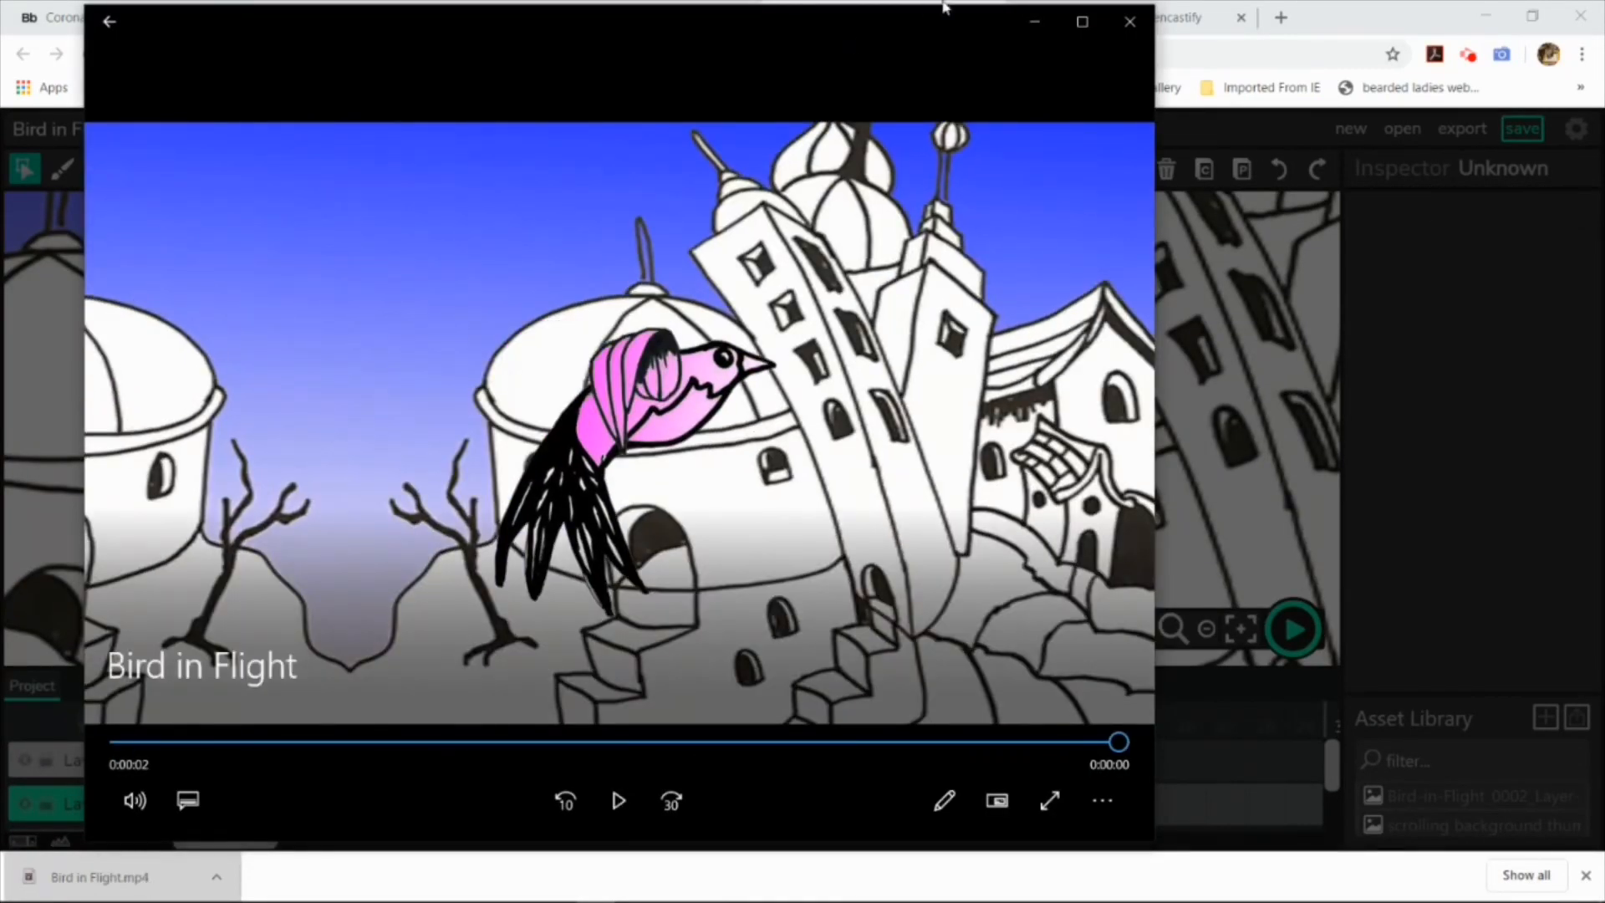
pyautogui.click(1130, 21)
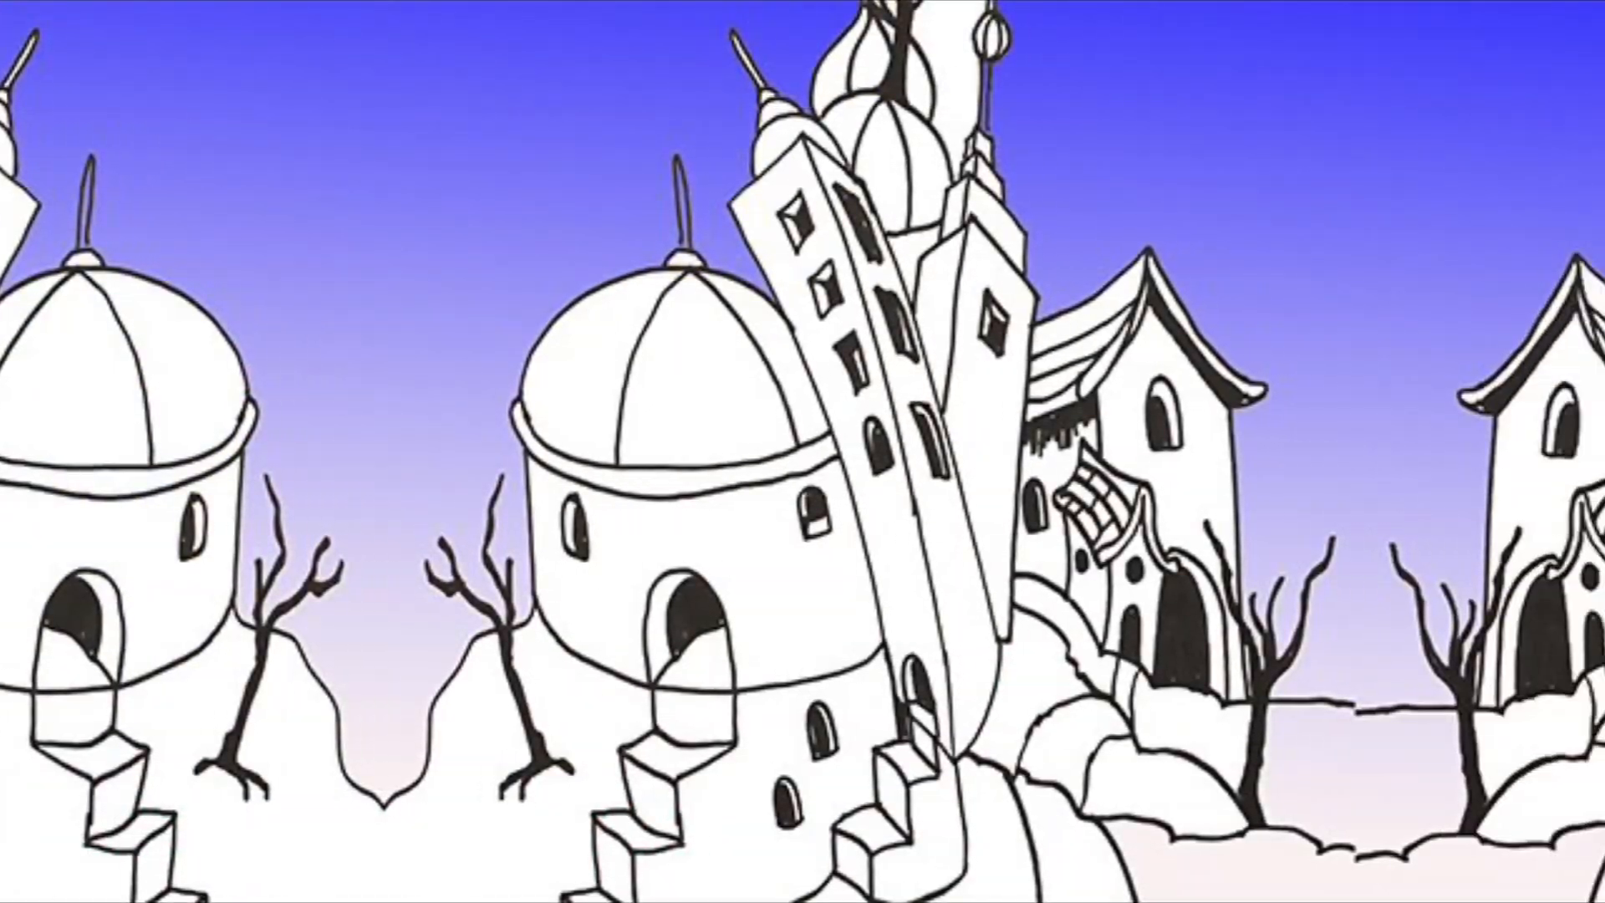